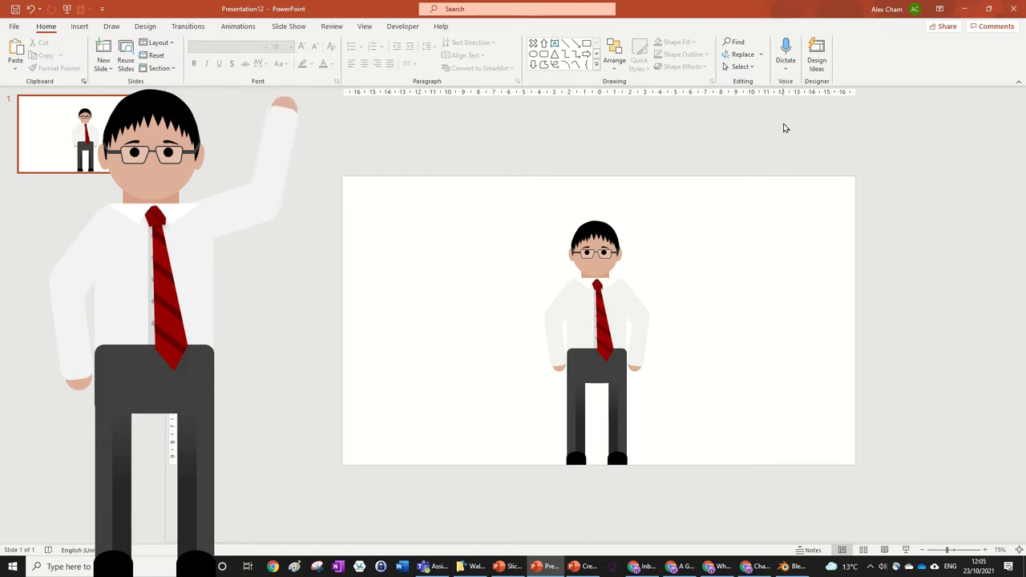
- Try rotating only the upper arm of the character's left arm upward, and undo the rotation
left_click(604, 291)
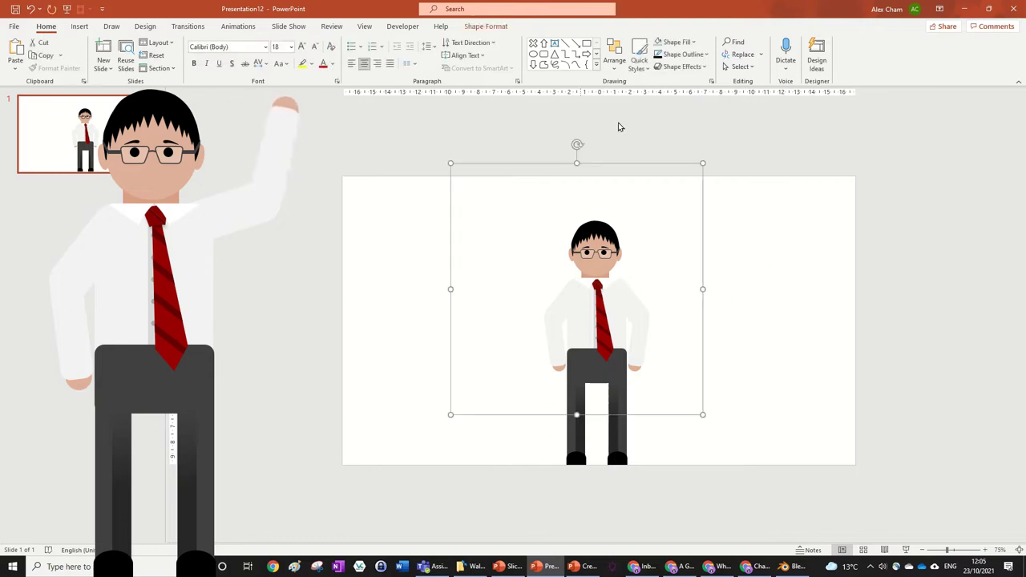
left_click_drag(577, 145, 638, 189)
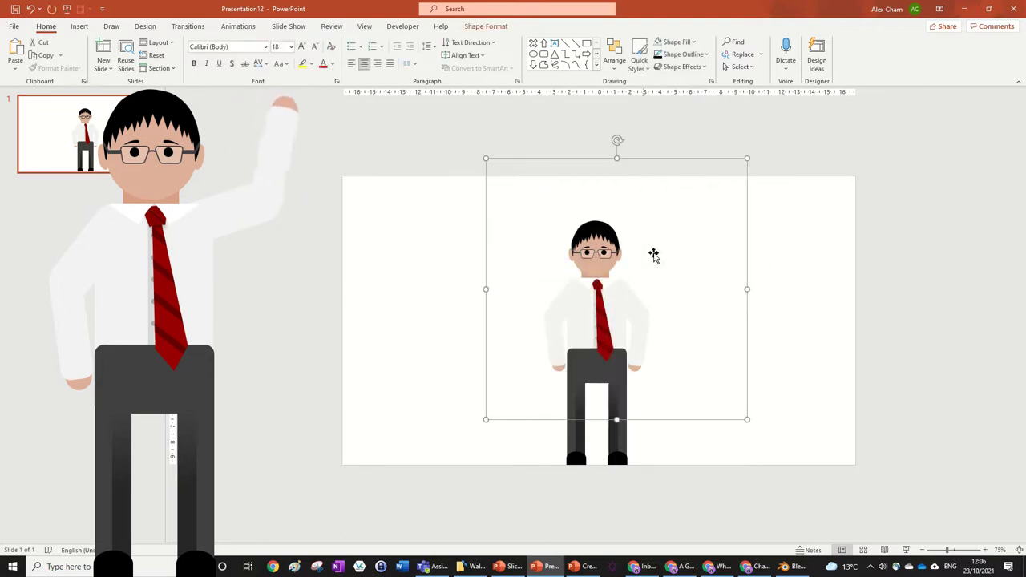
left_click_drag(616, 137, 514, 246)
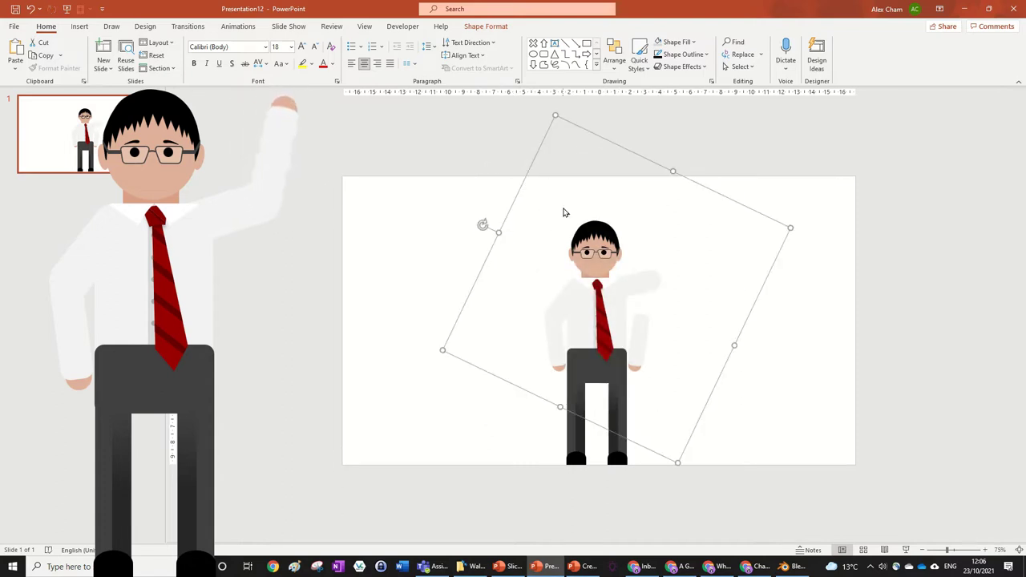
key("ctrl+z")
- Rotate the character's left upper arm and forearm together about the shoulder until the arm reaches out sideways
left_click(645, 336)
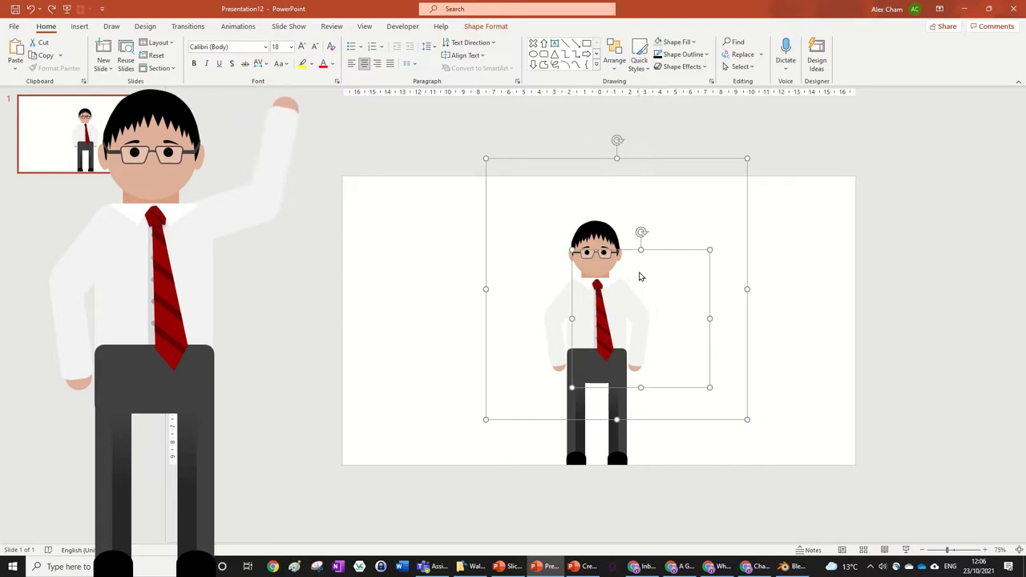
key("Escape")
left_click_drag(616, 140, 762, 277)
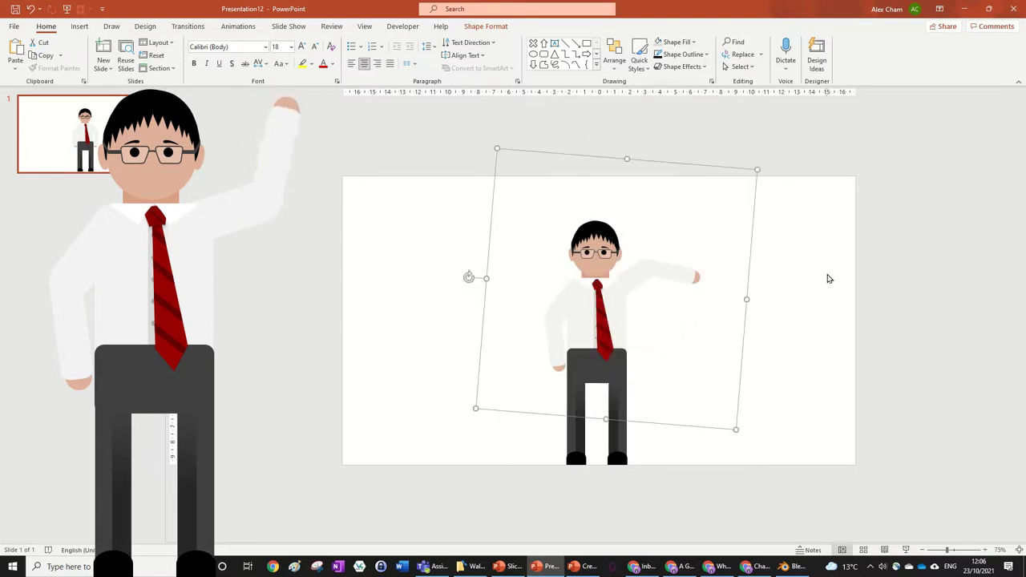
key("Escape")
- Rotate the left forearm on its own about the elbow so the hand points up in a waving pose
left_click(675, 276)
left_click(679, 279)
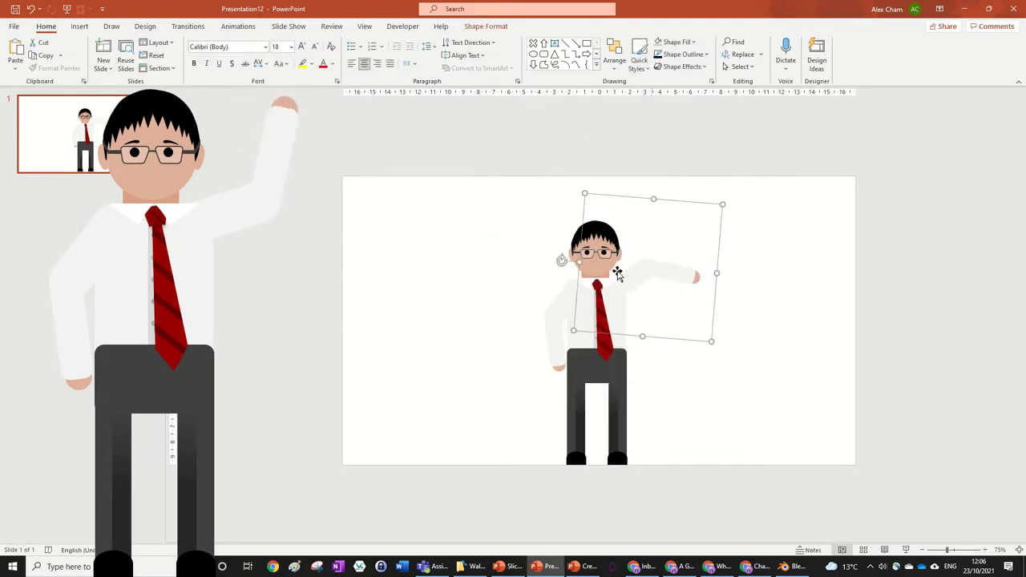
left_click_drag(562, 258, 669, 343)
left_click(761, 339)
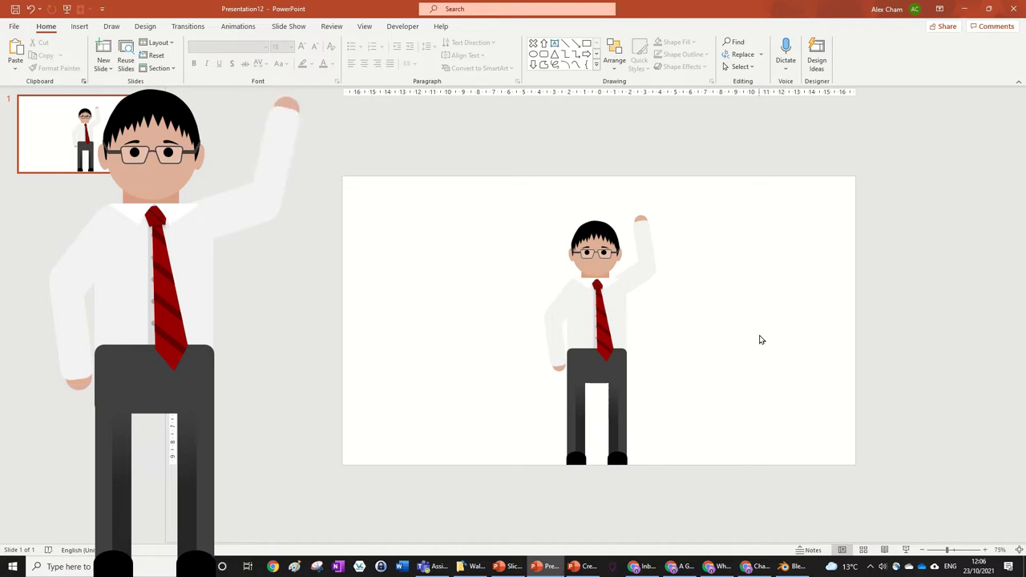
- Try deleting the glasses and eyes from the character's face, and undo the deletion
left_click(608, 260)
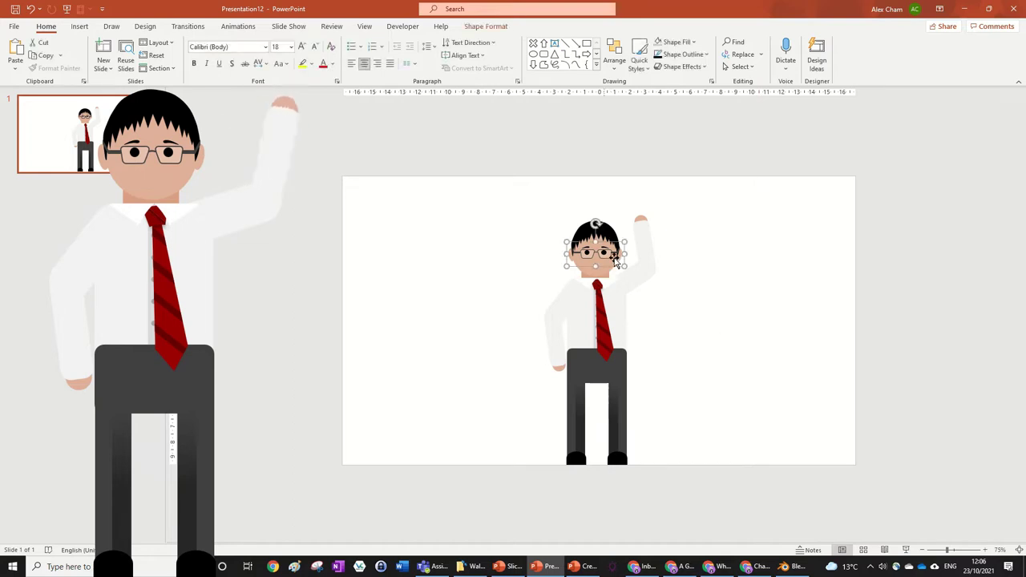
scroll(742, 303, "up", 5)
scroll(742, 303, "up", 2)
scroll(743, 303, "down", 4)
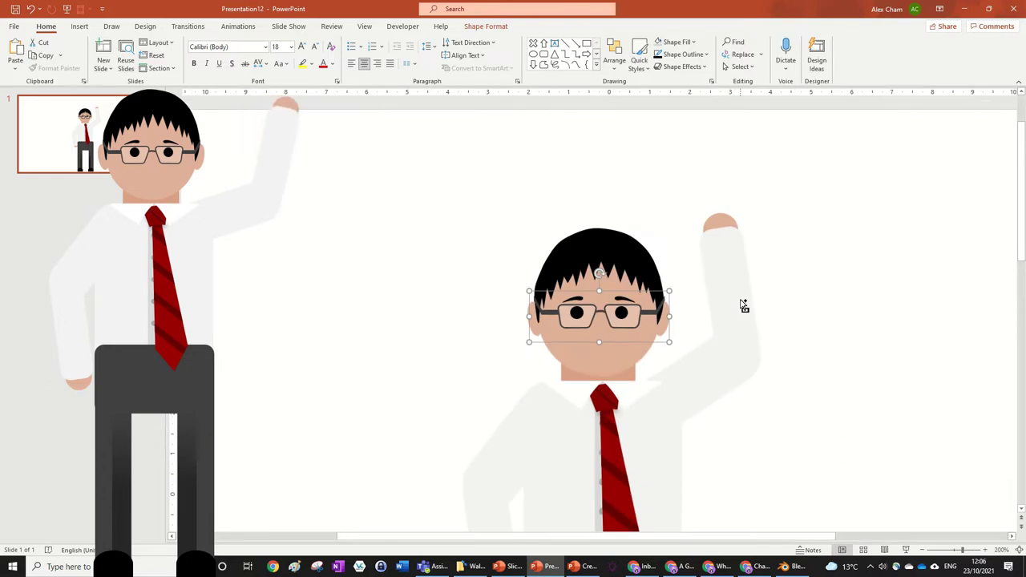
scroll(742, 303, "up", 2)
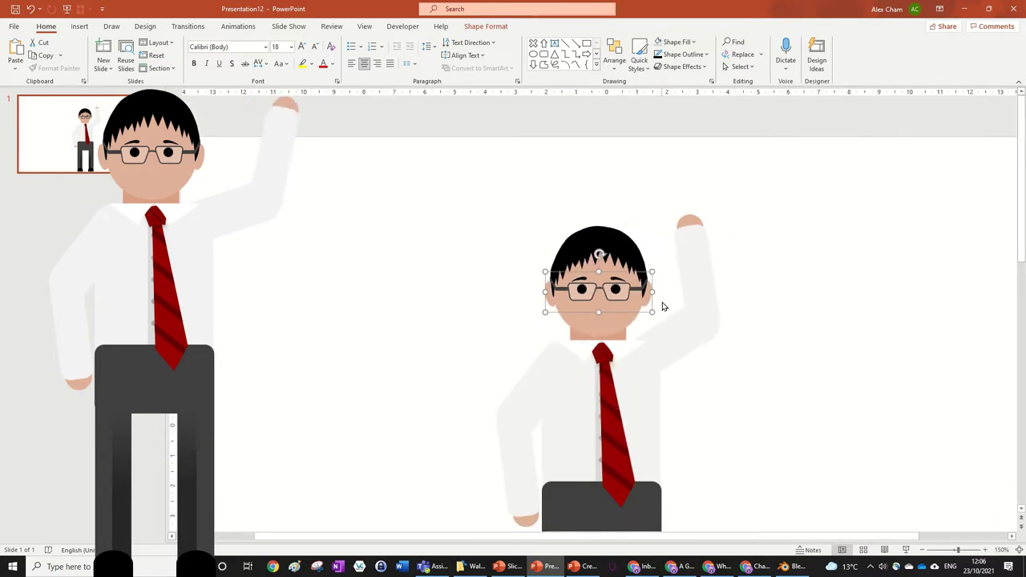
key("Delete")
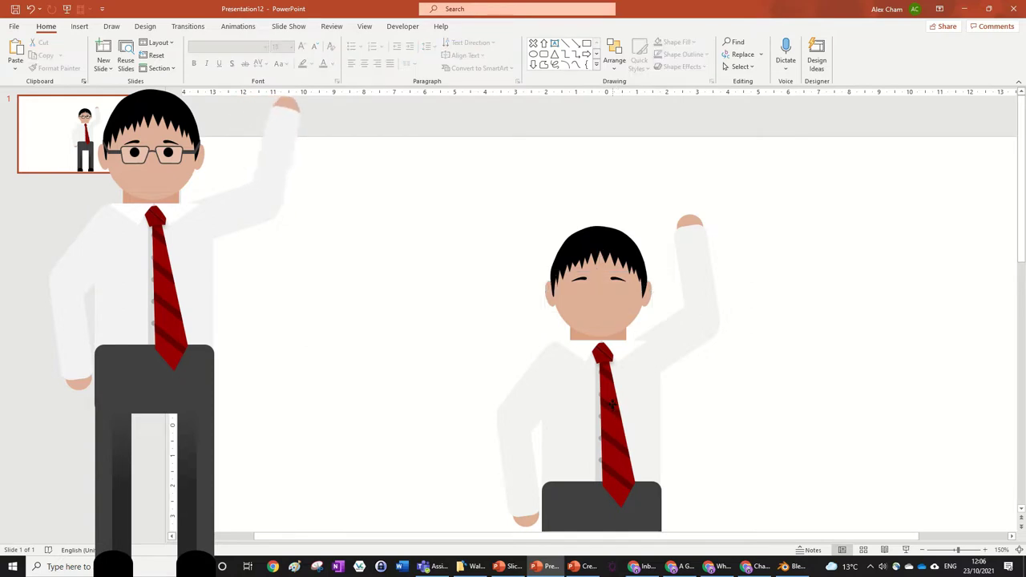
left_click(619, 405)
key("ctrl+z")
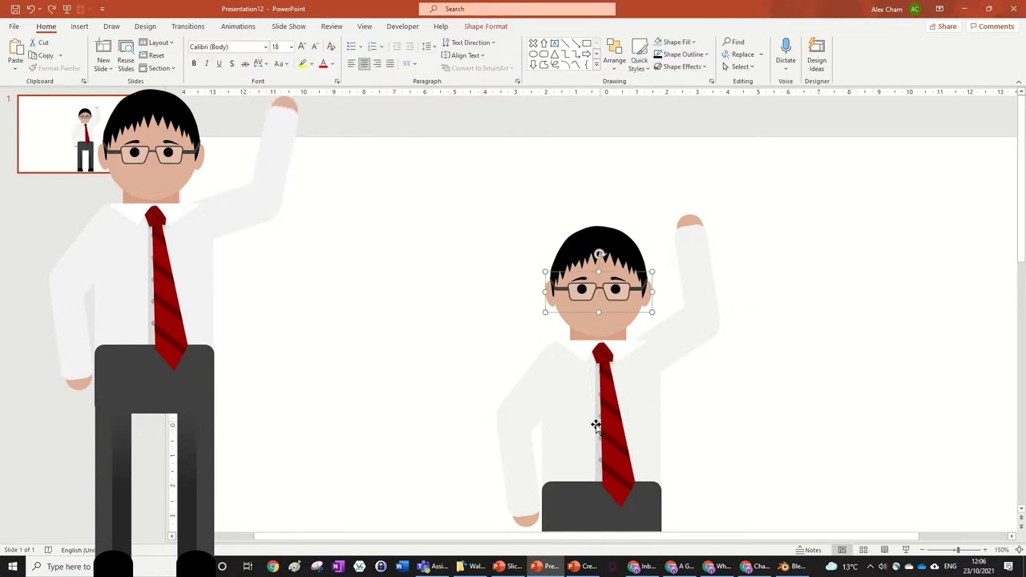
left_click(596, 423)
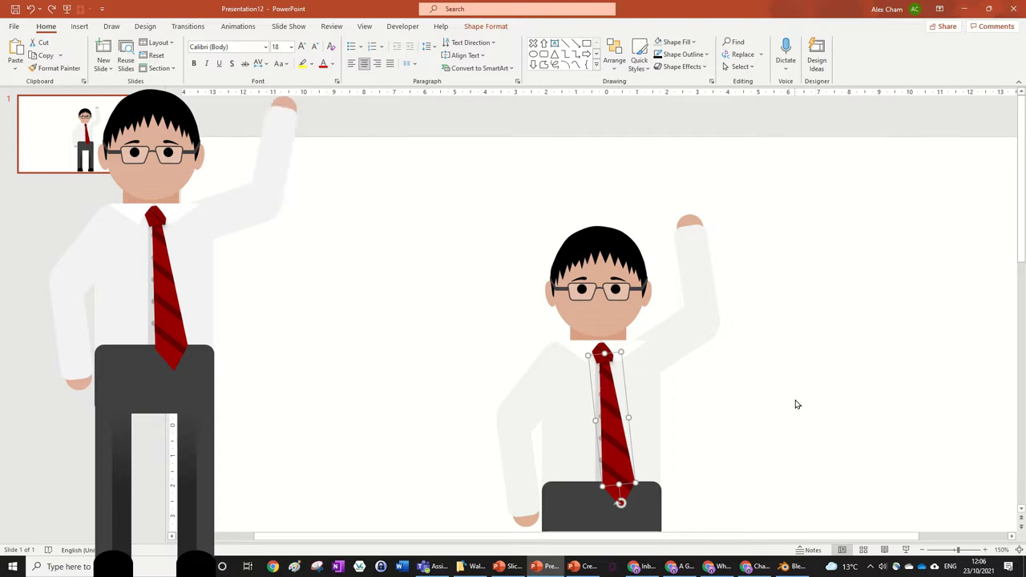
scroll(796, 405, "down", 5)
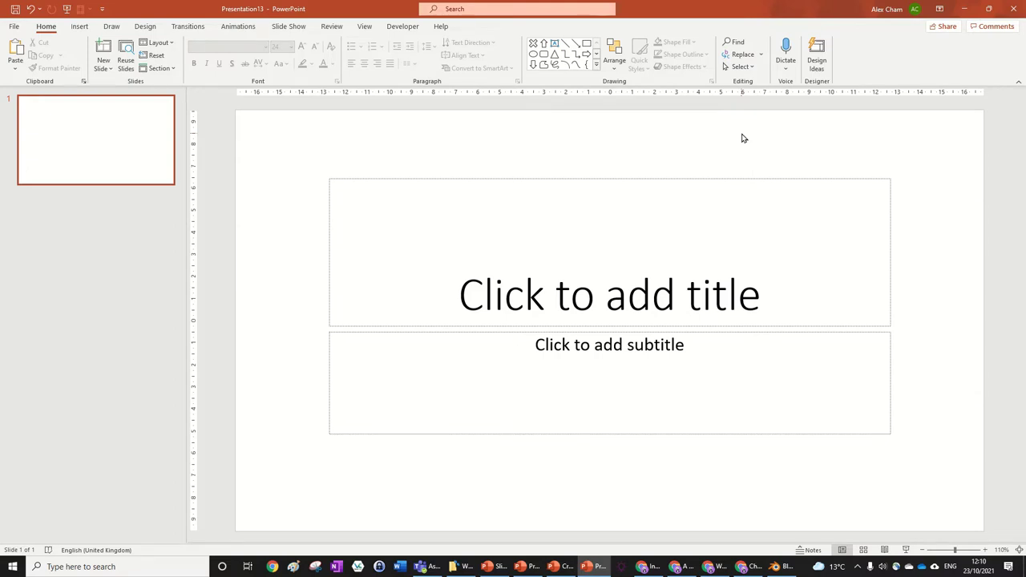
- Change the title slide of the new presentation to the Blank layout
left_click(159, 42)
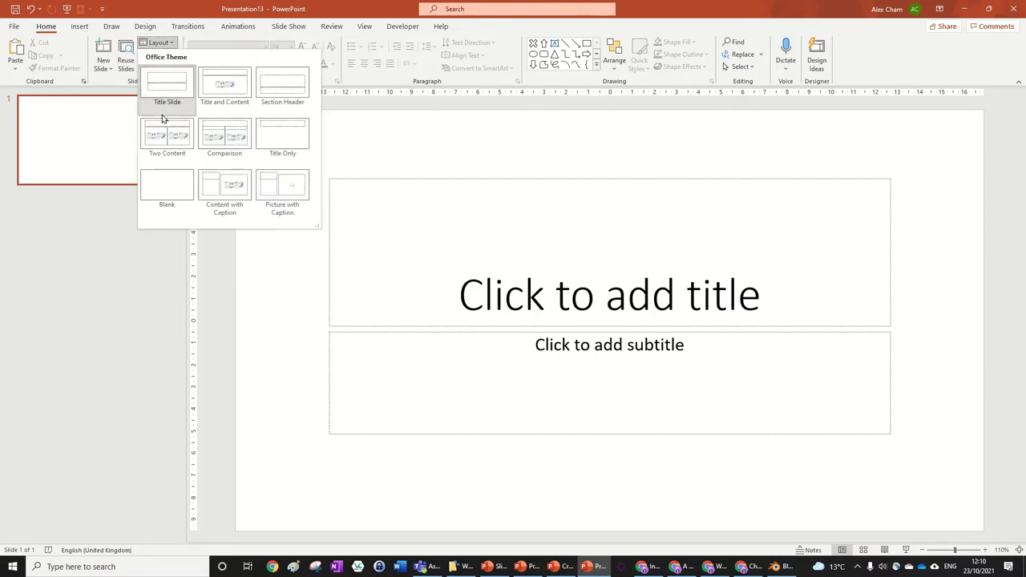
left_click(164, 192)
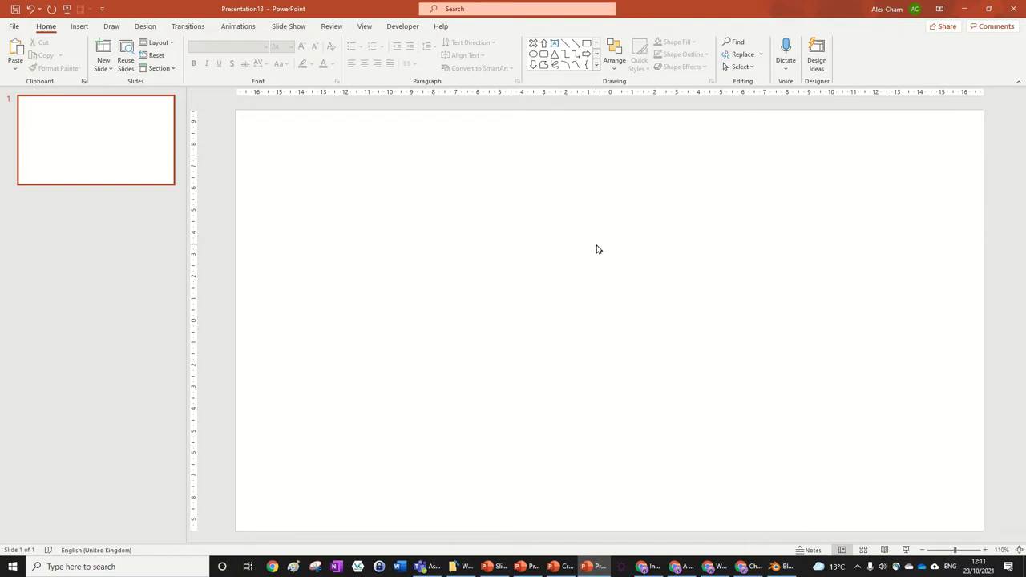
- Draw an upright rounded rectangle about 10.37 cm high and 7.76 cm wide near the middle of the slide
scroll(606, 233, "down", 4, "ctrl")
scroll(606, 235, "up", 1, "ctrl")
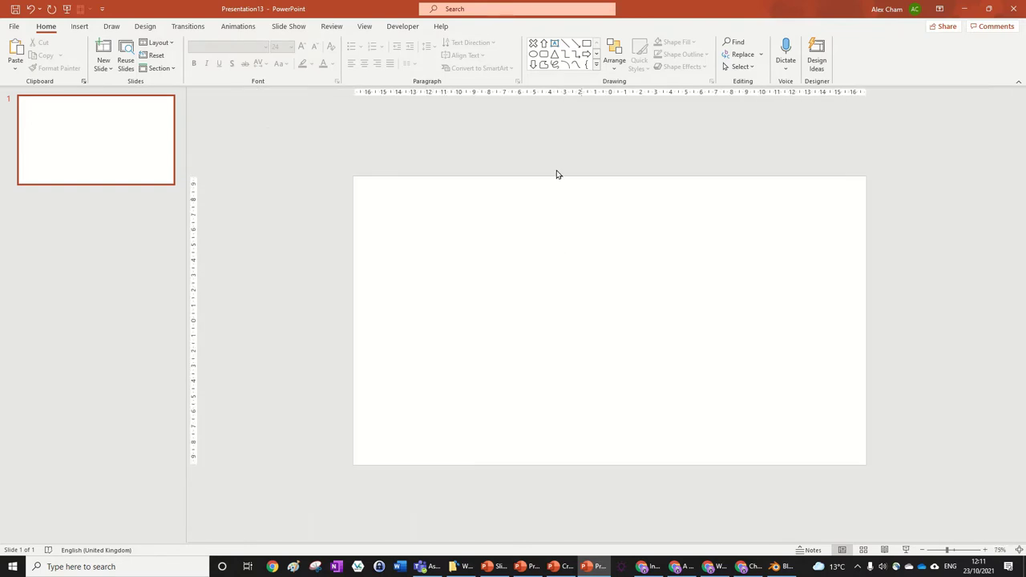
left_click(543, 64)
left_click_drag(545, 257, 662, 409)
scroll(609, 309, "up", 5, "ctrl")
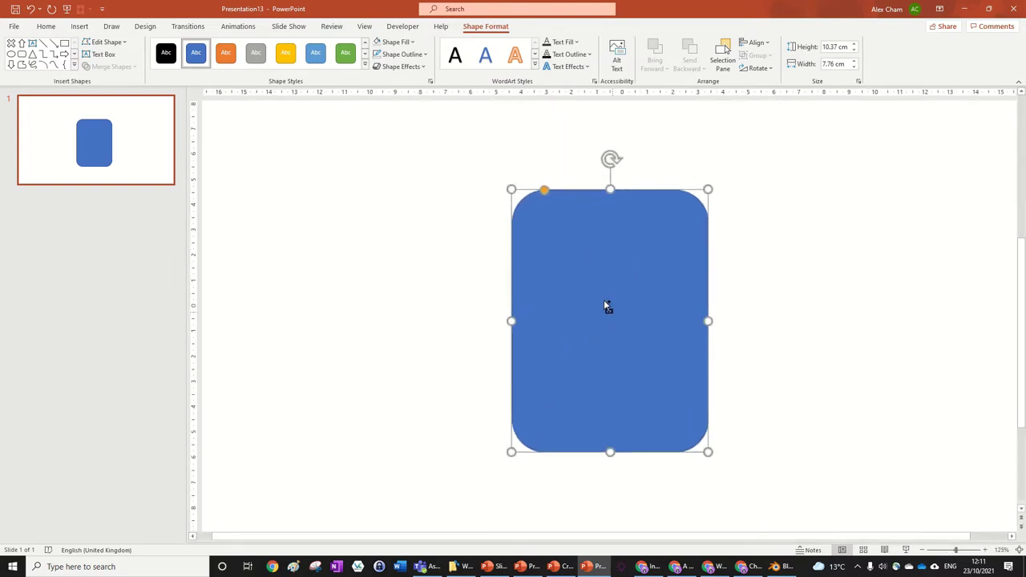
mouse_move(529, 192)
left_mouse_down()
mouse_move(602, 203)
mouse_move(543, 206)
left_mouse_up()
scroll(689, 224, "down", 1, "ctrl")
scroll(703, 307, "down", 3, "ctrl")
scroll(702, 308, "up", 3, "ctrl")
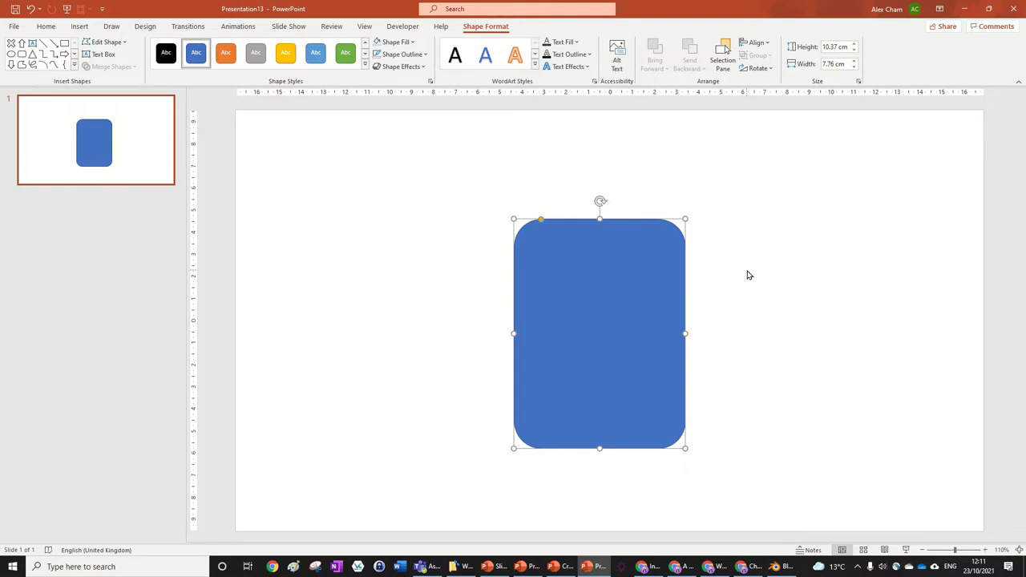
- Scale the rounded rectangle down to about 8.51 by 6.37 cm and centre it on the slide
left_click_drag(685, 218, 646, 259)
left_click_drag(578, 305, 604, 277)
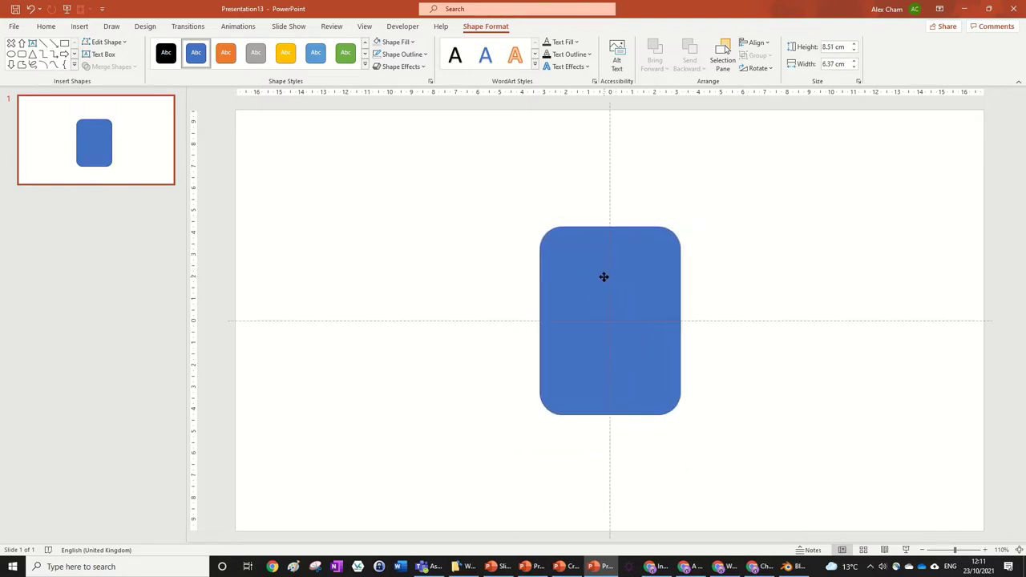
- Fill the rounded rectangle with a light grey theme colour
left_click(394, 42)
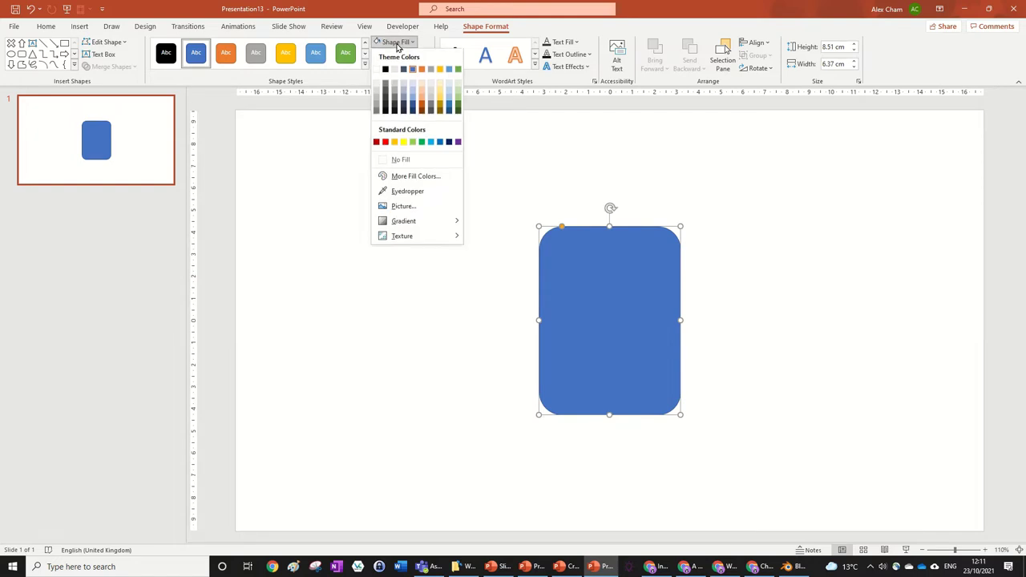
left_click(376, 94)
left_click(824, 282)
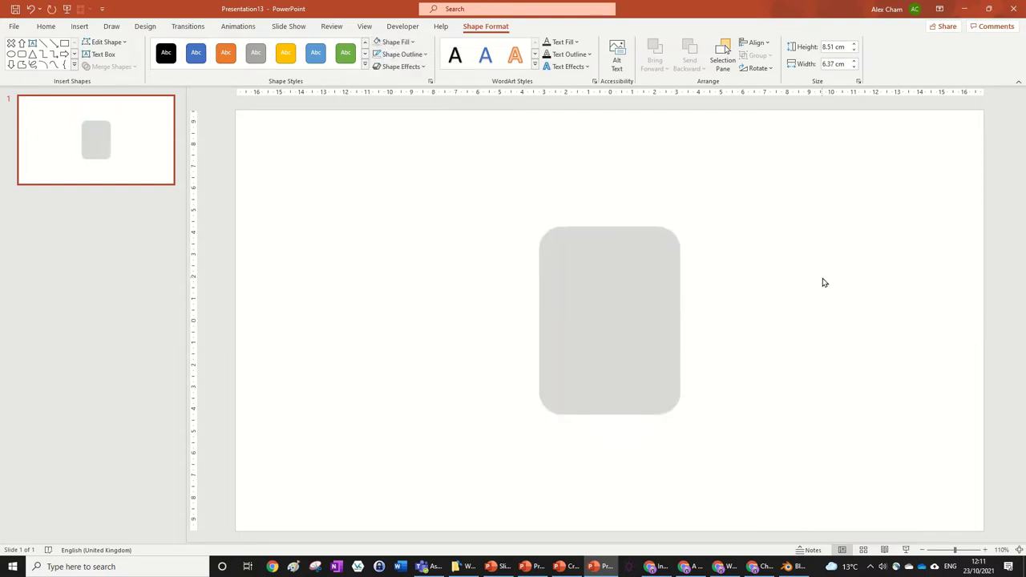
scroll(779, 291, "up", 6)
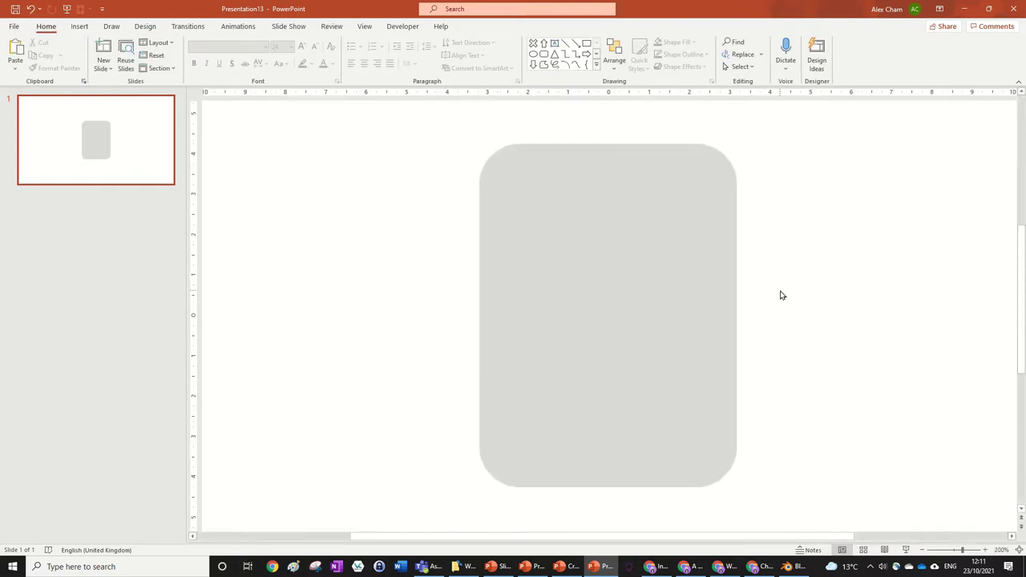
scroll(780, 291, "down", 7)
scroll(780, 291, "up", 2)
scroll(780, 291, "down", 1)
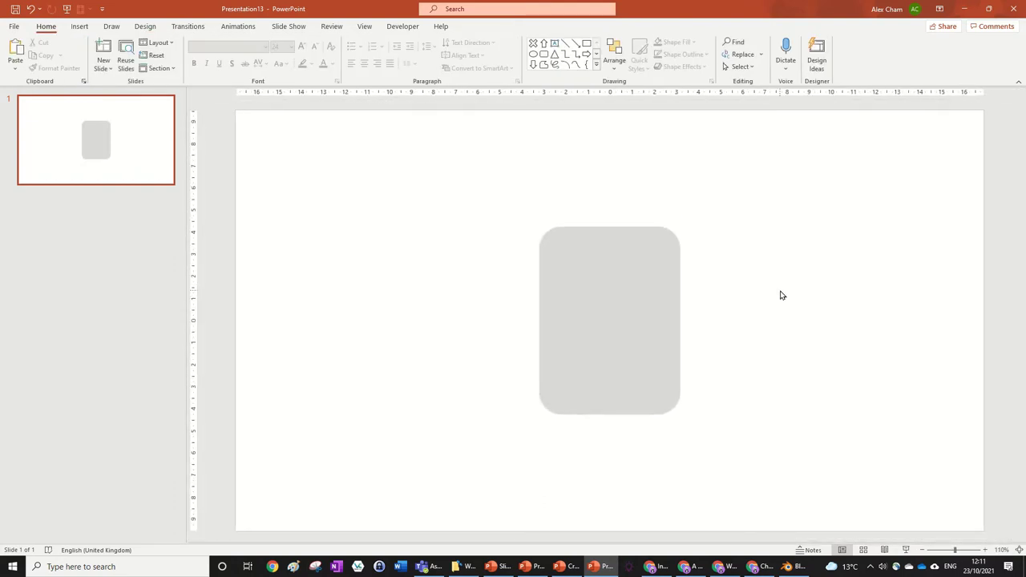
left_click(650, 282)
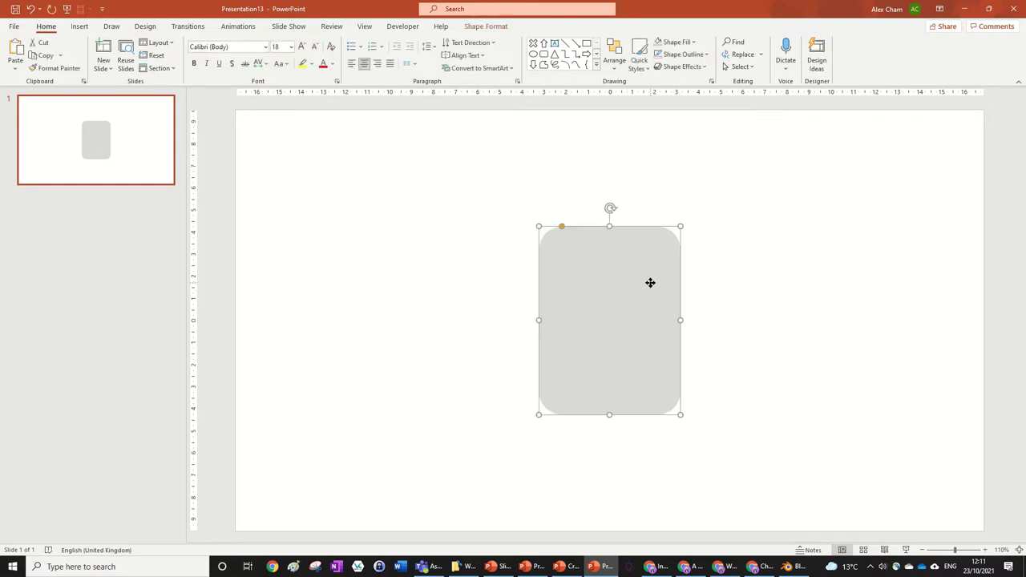
left_click(768, 299)
- Duplicate the grey rounded rectangle and shorten the copy to about 2.8 cm high, overlapping the lower end of the body
left_click(596, 280)
left_click_drag(623, 260, 606, 386)
left_click(609, 253)
left_click(618, 355)
left_click_drag(605, 438, 606, 428)
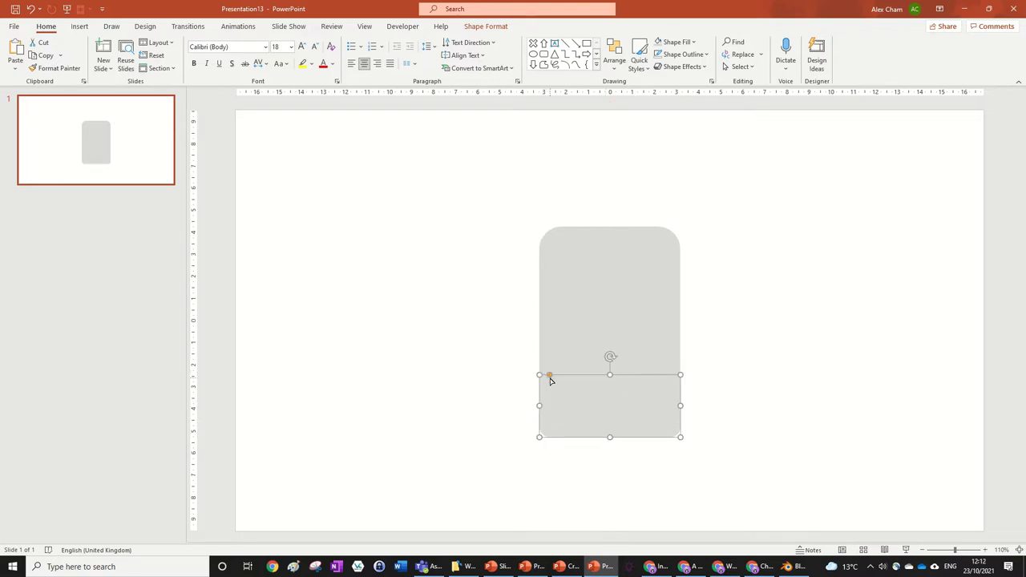
- Increase the corner rounding of the short lower rectangle to match the body's corners
left_click_drag(551, 375, 553, 376)
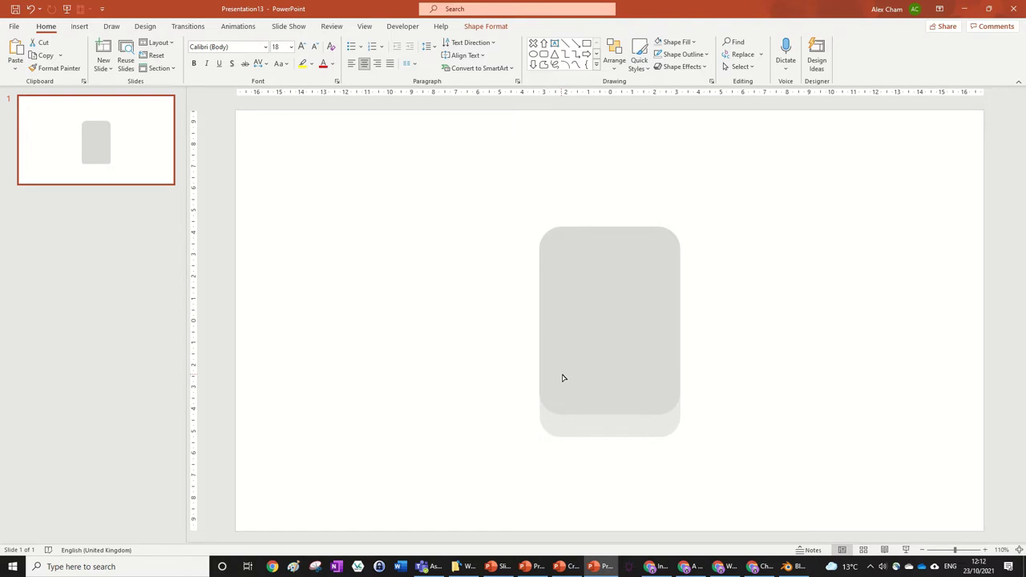
left_click_drag(564, 377, 562, 377)
- Try several grey fills on the short lower rectangle, settling on a dark grey between the darkest and lightest ones tried
left_click(477, 29)
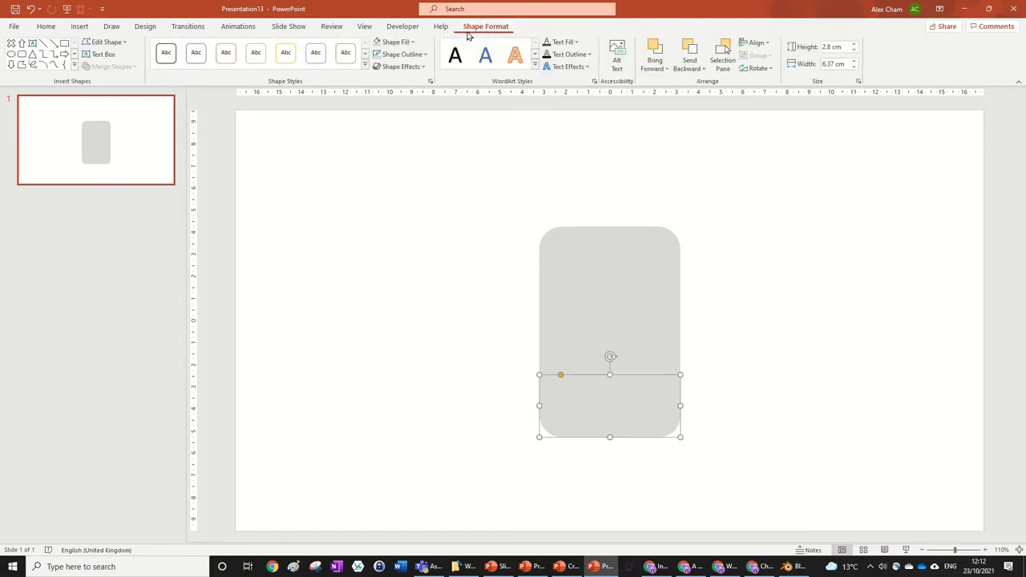
left_click(410, 45)
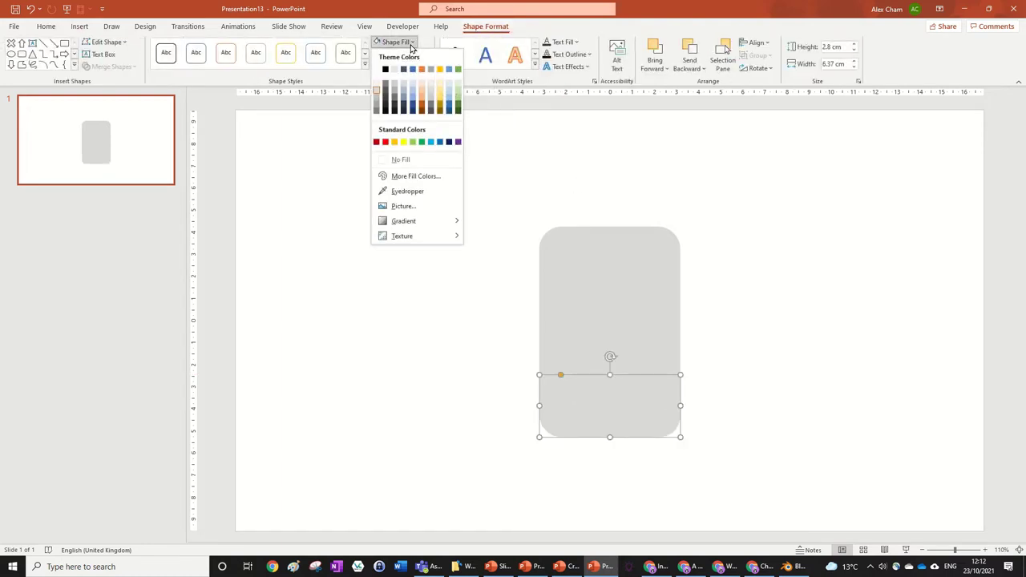
left_click(387, 102)
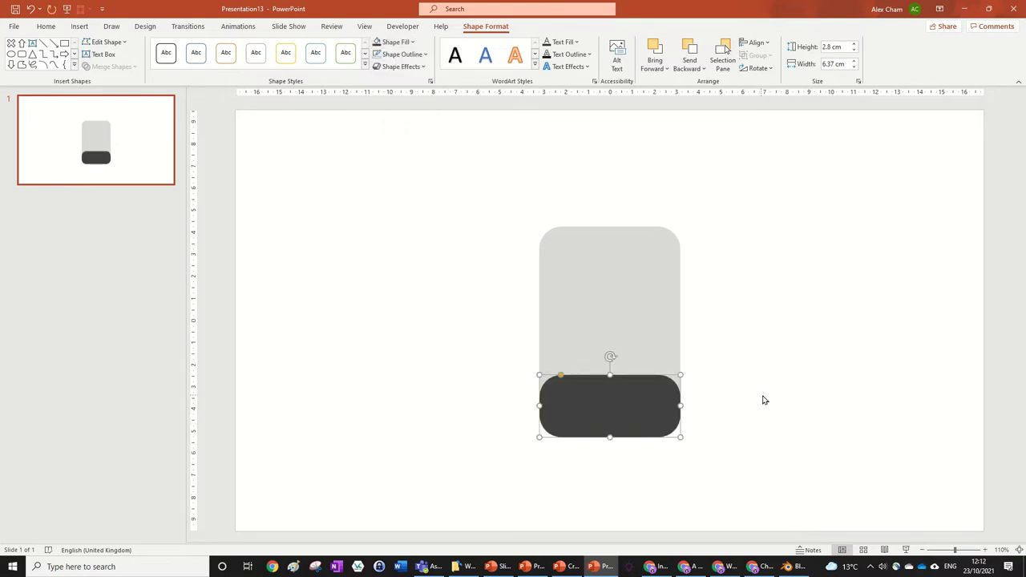
left_click(412, 43)
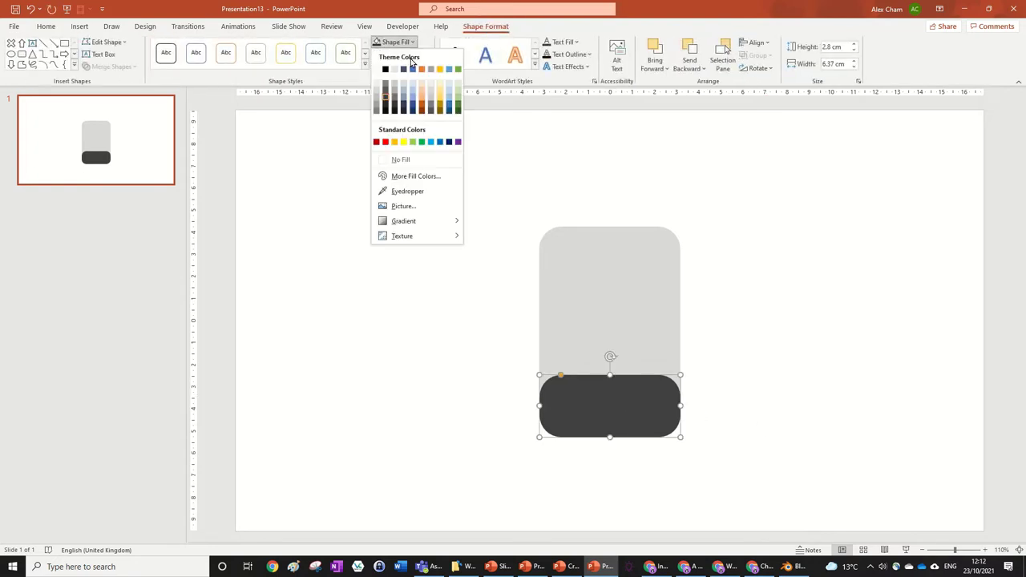
left_click(385, 82)
left_click(412, 42)
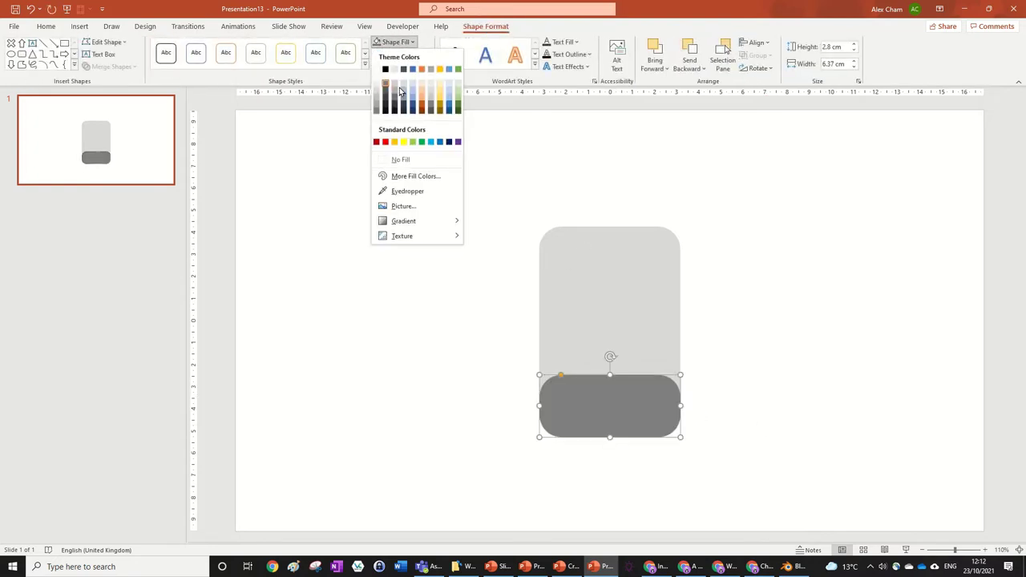
left_click(385, 90)
- Select both rounded rectangles and scale them down together about their centres to about 4.83 cm wide
scroll(753, 366, "down", 4)
scroll(754, 365, "up", 2)
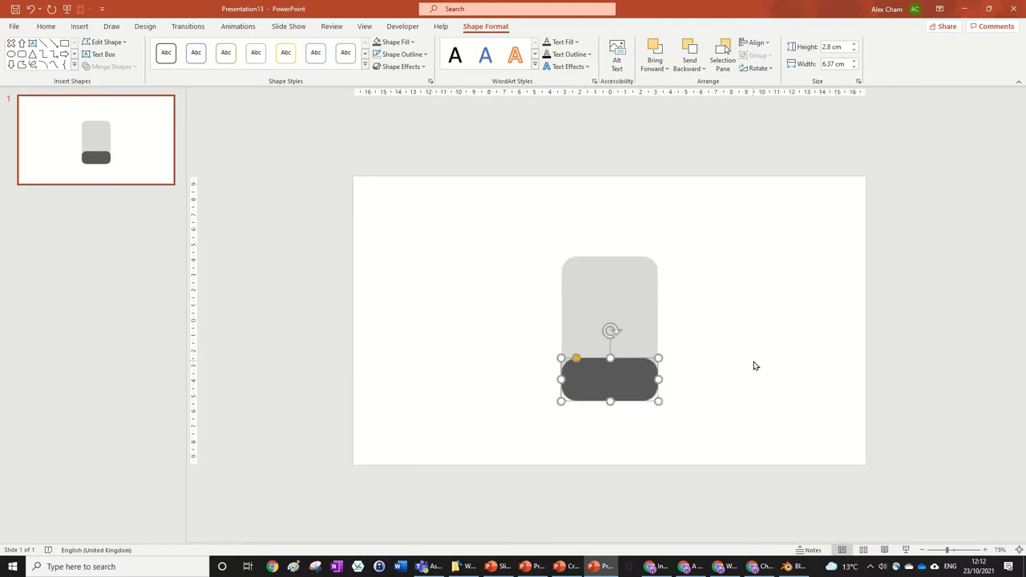
left_click_drag(726, 418, 513, 204)
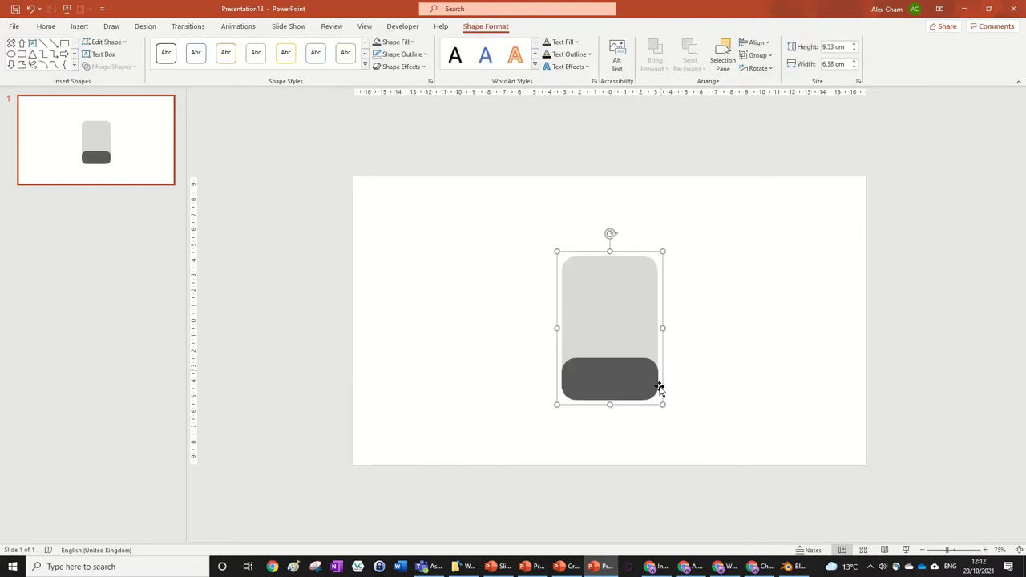
left_click_drag(660, 405, 600, 327)
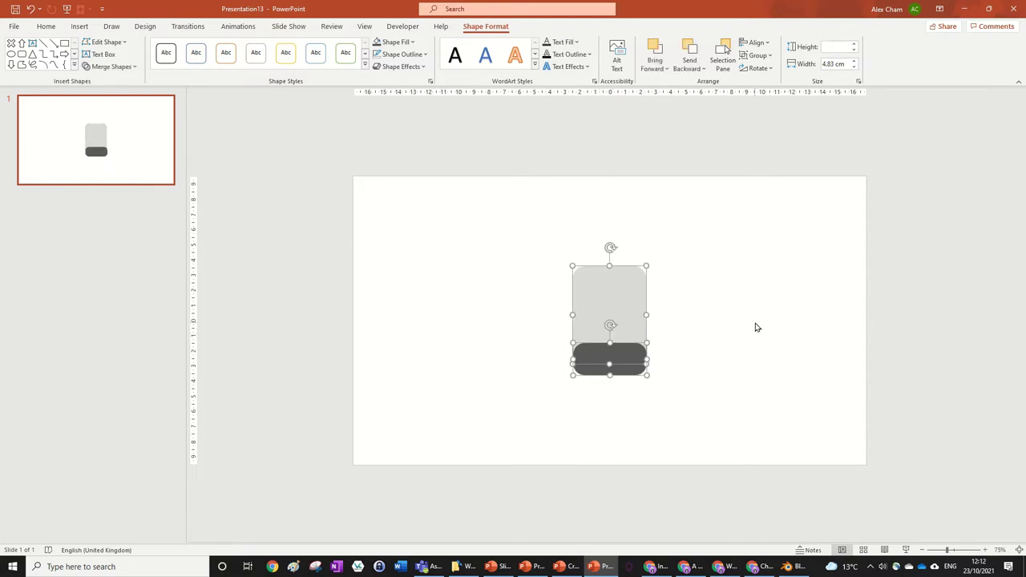
- Enlarge the light body to about 7.29 × 5.45 cm and the dark hips to about 2.72 × 5.45 cm, keeping their sides flush
left_click(755, 325)
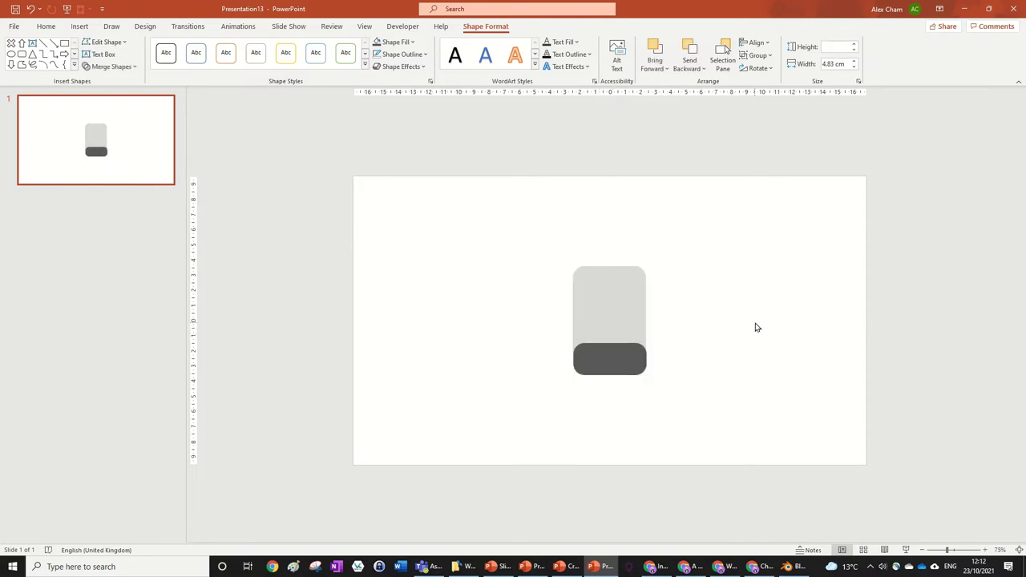
left_click(636, 357)
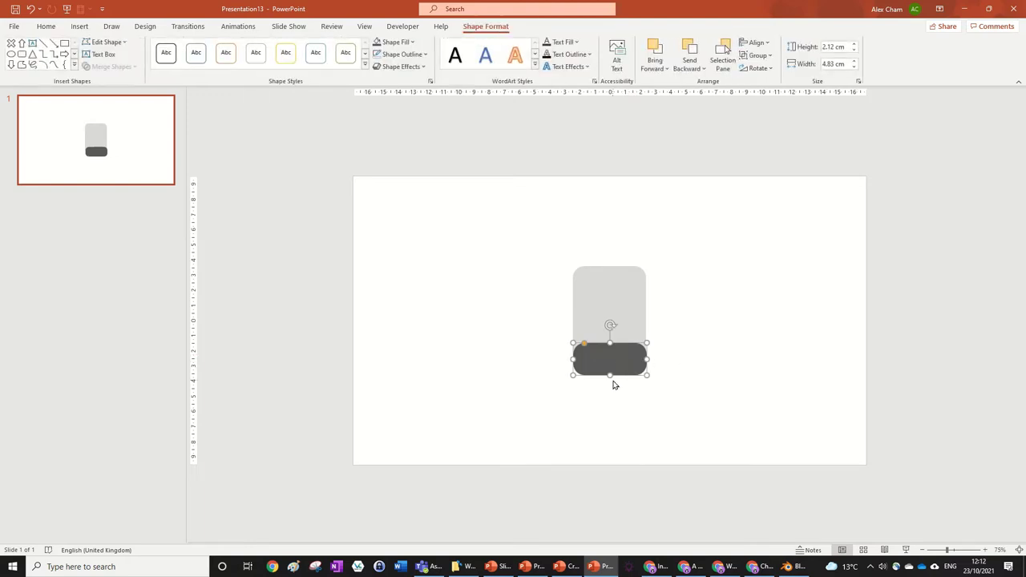
left_click_drag(584, 343, 583, 343)
left_click(625, 305)
left_click_drag(650, 268, 656, 253)
left_click(644, 357)
left_click_drag(651, 340, 573, 358)
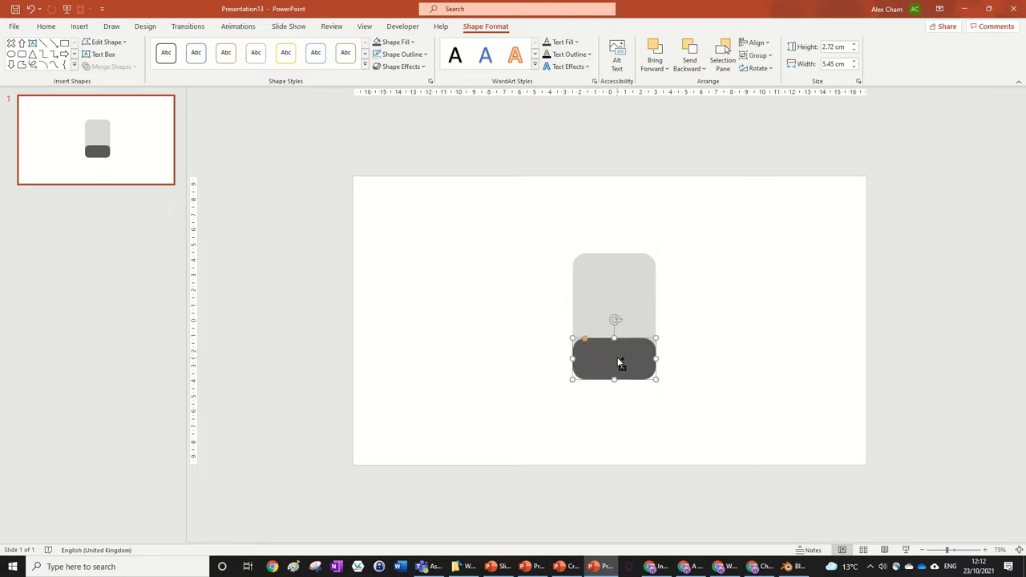
- Add two narrow dark grey rounded-rectangle legs below the hips, flush with the hips' outer edges
left_click_drag(628, 363, 584, 428)
left_click(705, 488)
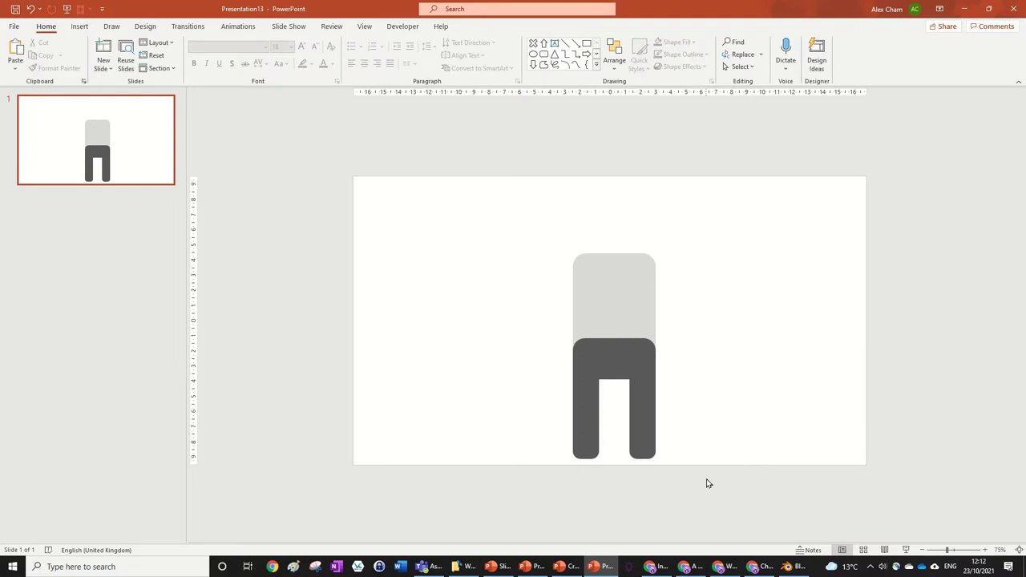
left_click_drag(683, 483, 503, 314)
left_click(716, 441)
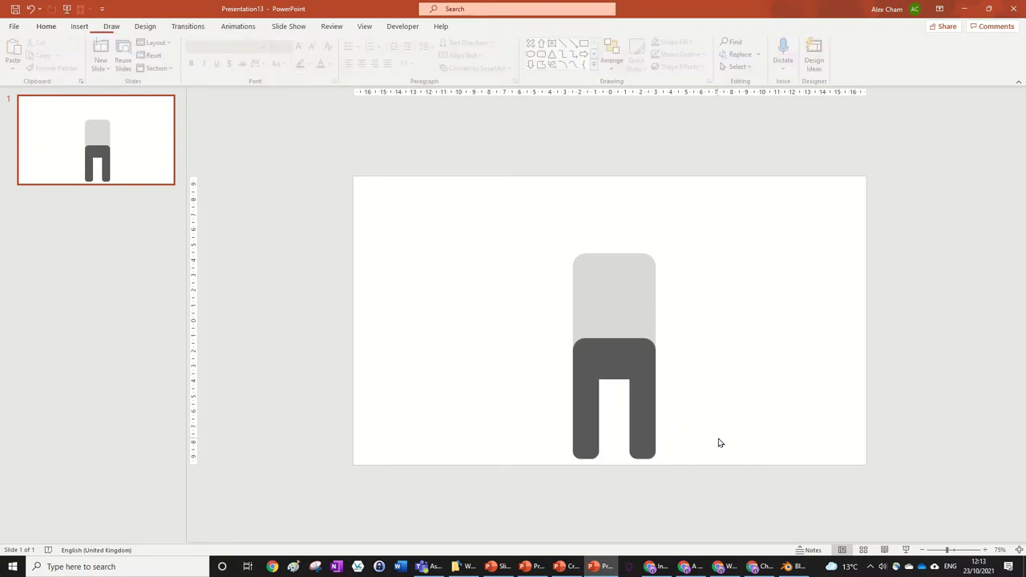
- Draw a vertical rectangle about 6.39 × 0.88 cm down the middle of the body and fill it with a slightly darker grey
left_click(639, 293)
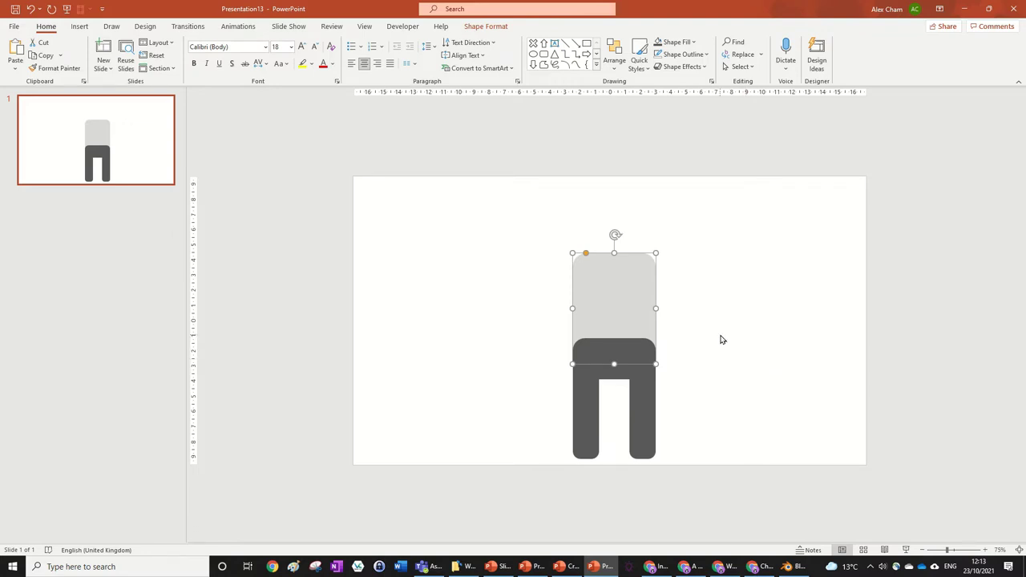
scroll(696, 316, "up", 3)
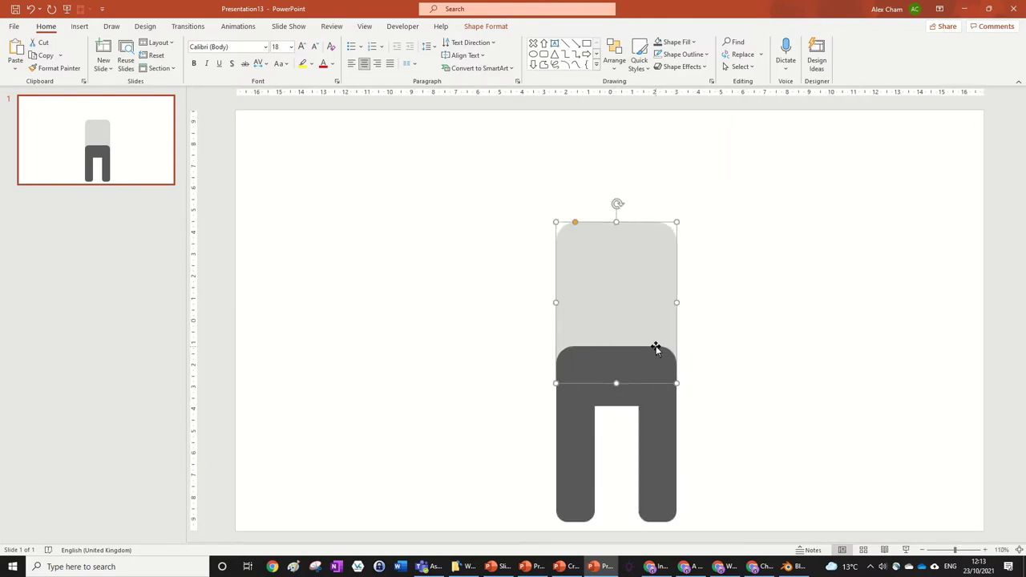
scroll(699, 343, "up", 4)
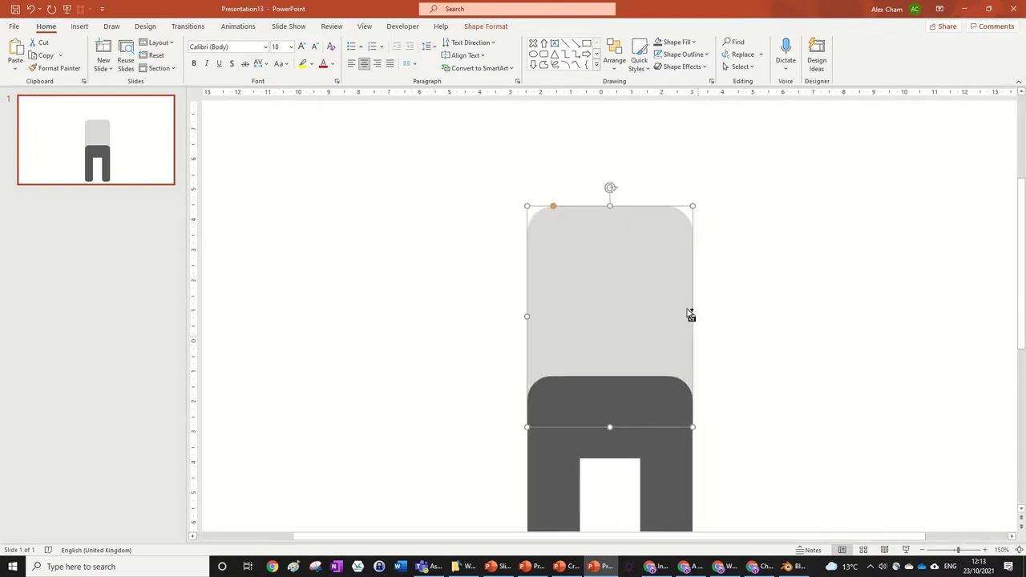
left_click(588, 44)
left_click_drag(595, 206, 623, 399)
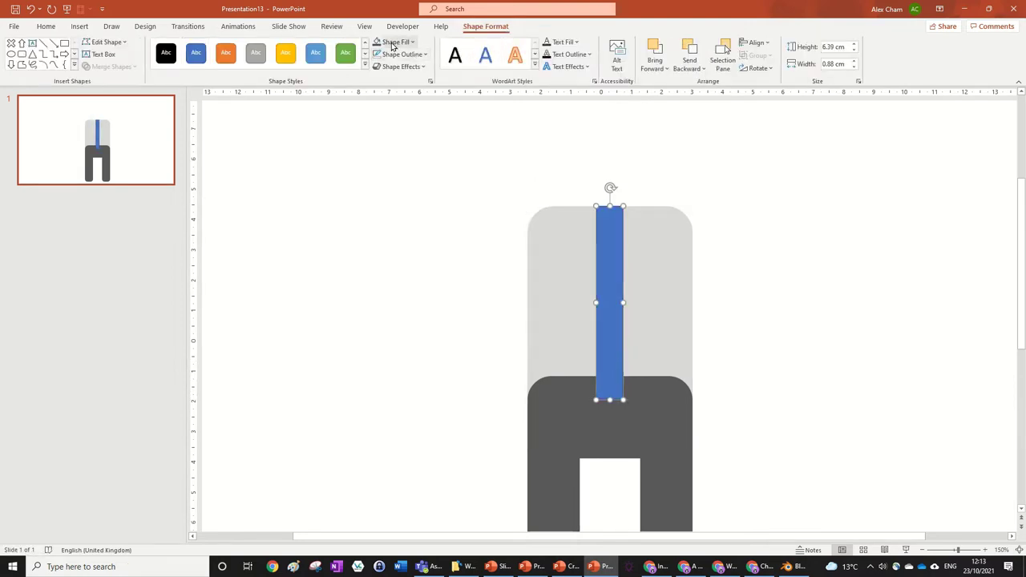
left_click(392, 45)
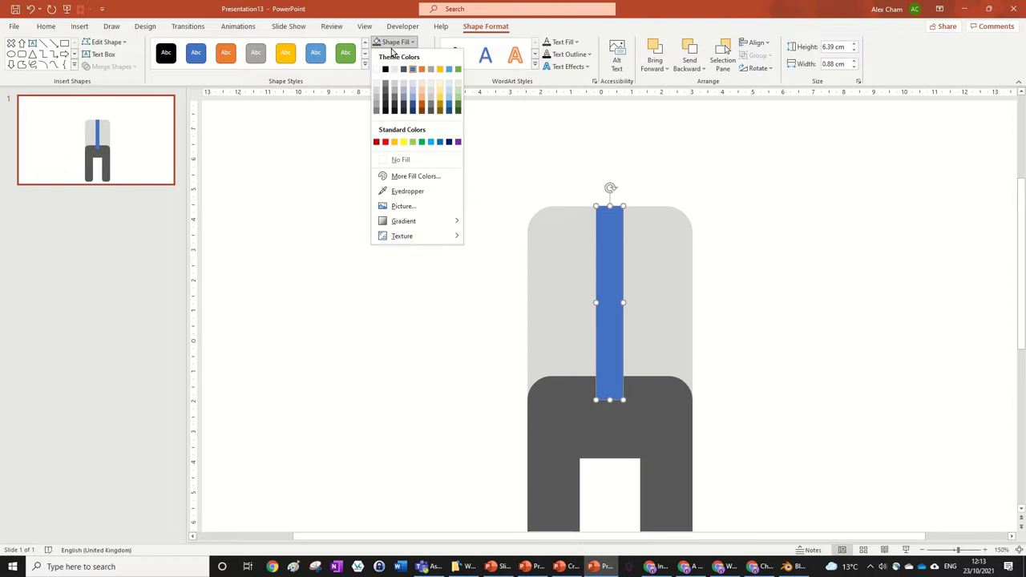
left_click(388, 100)
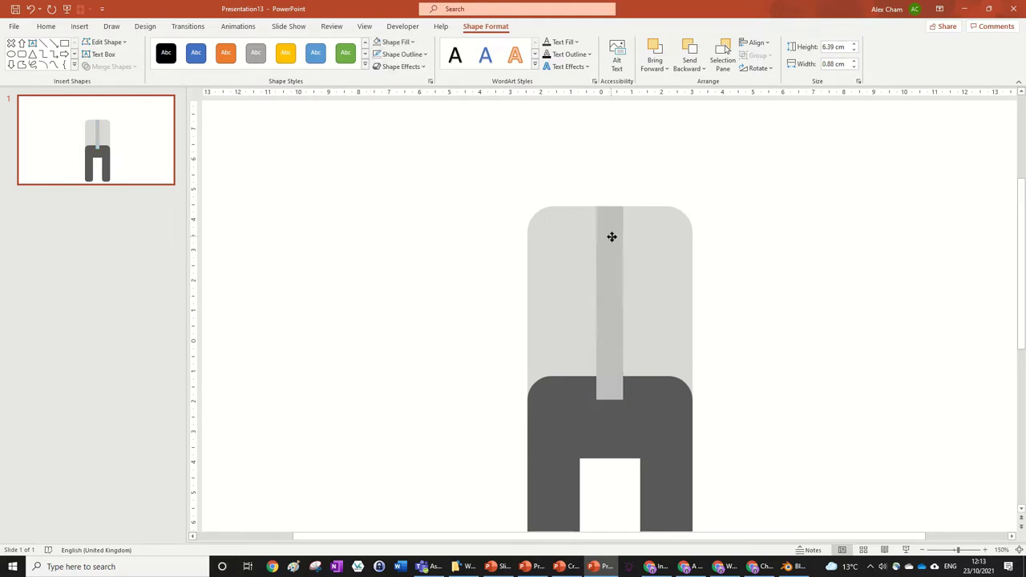
- Align the centres of the narrow strip and the body horizontally
left_click(653, 252, "shift")
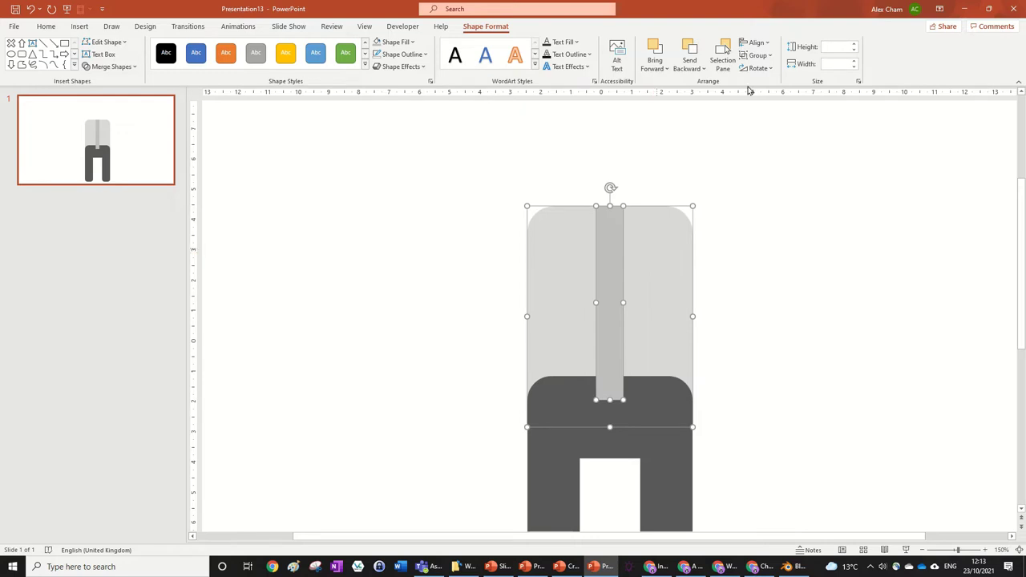
left_click(759, 43)
left_click(778, 74)
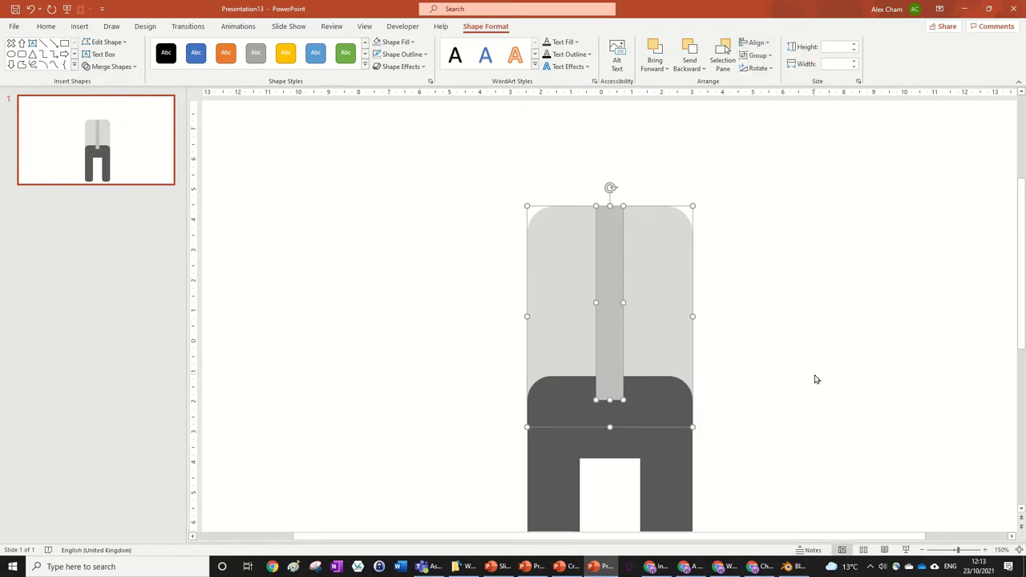
left_click(774, 376)
- Move the narrow strip down the stacking order so it sits behind the dark hips and legs but above the body
left_click(616, 288)
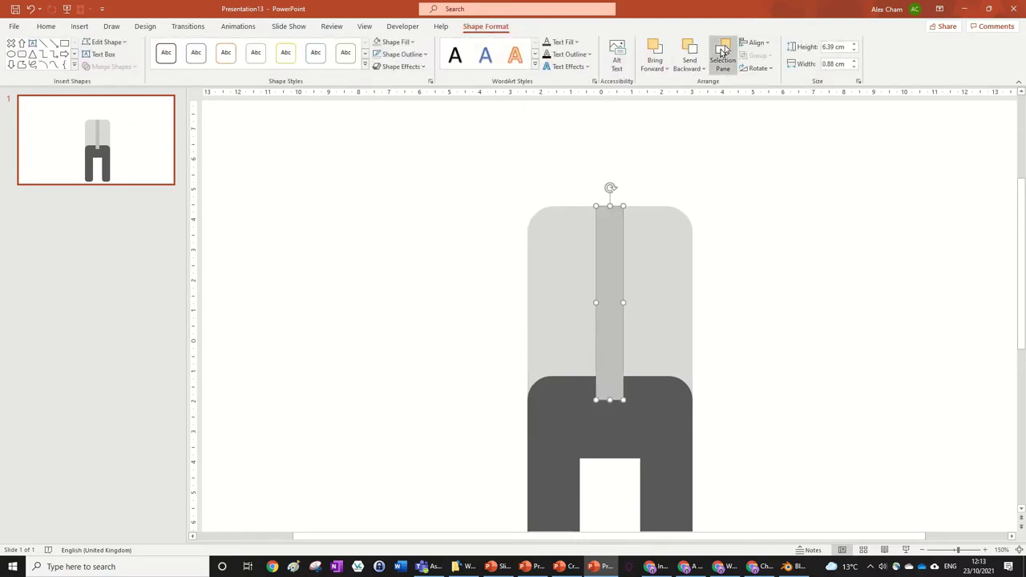
left_click(722, 56)
left_click_drag(930, 137, 932, 166)
left_click(677, 233)
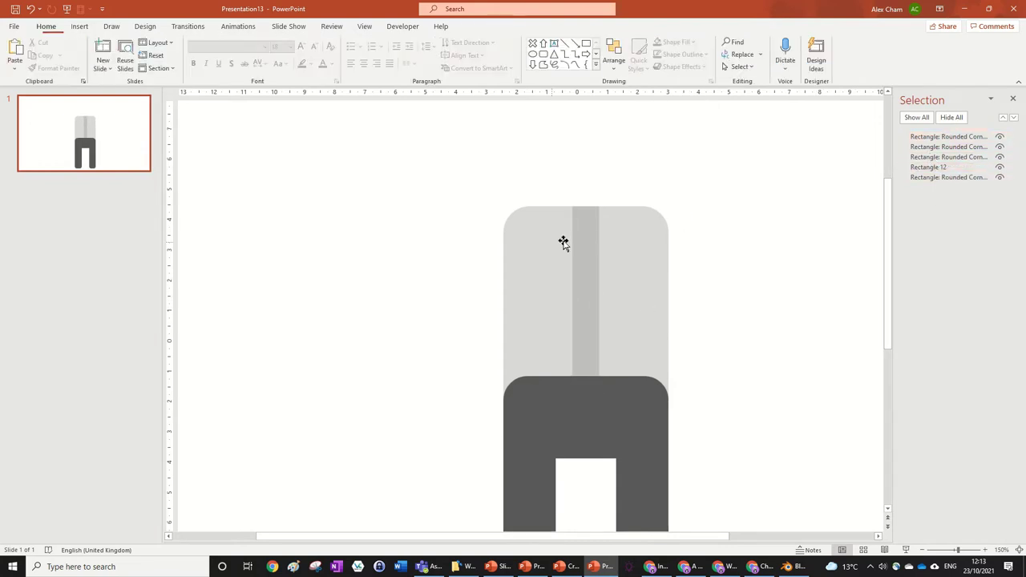
left_click(588, 238)
left_click(641, 238)
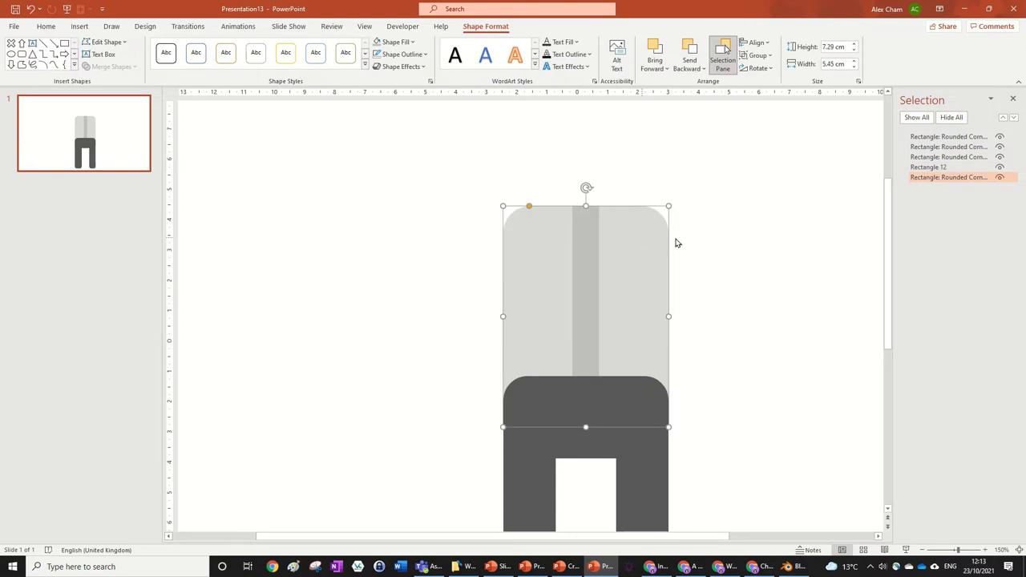
left_click(789, 215)
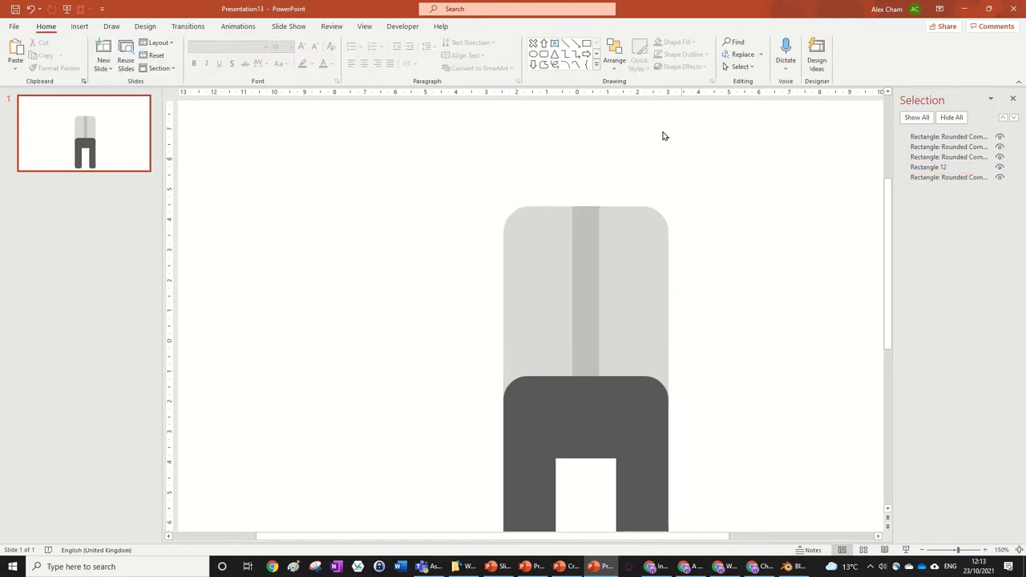
- Insert a 2.54 cm circle over the strip and fill it with a grey darker than the strip
left_click(536, 60)
left_click(552, 248)
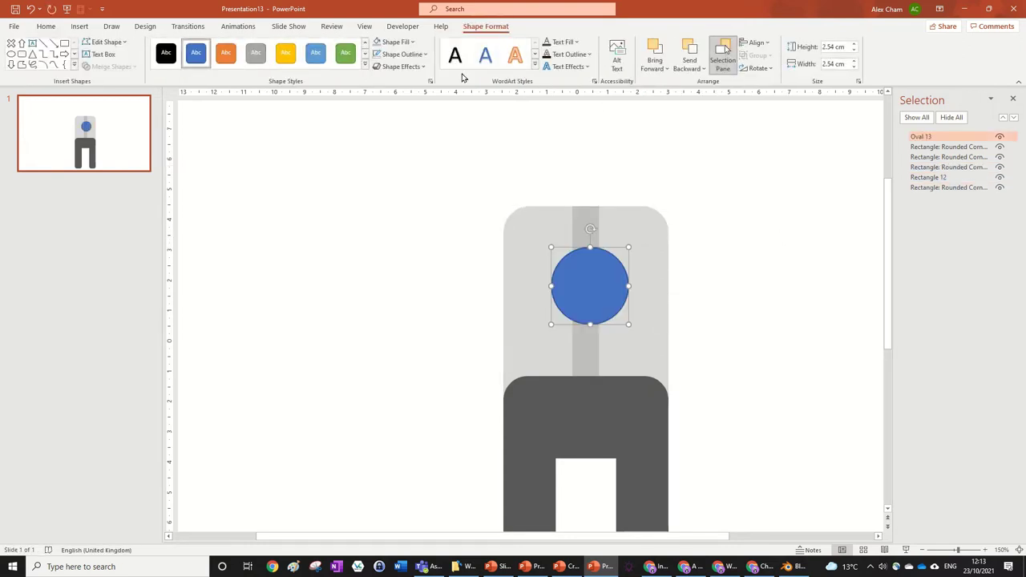
left_click(396, 42)
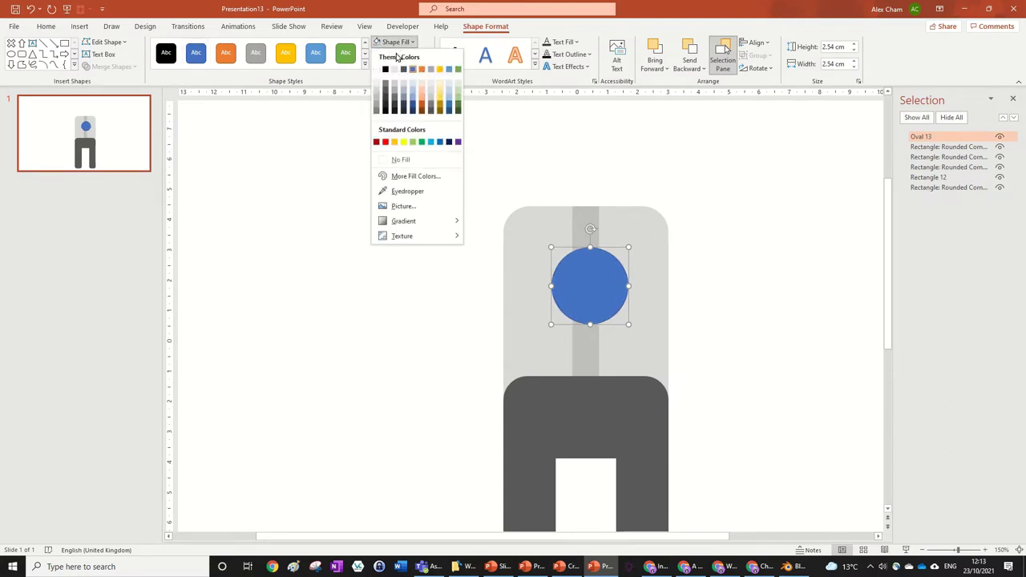
left_click(375, 107)
left_click(623, 323, "shift")
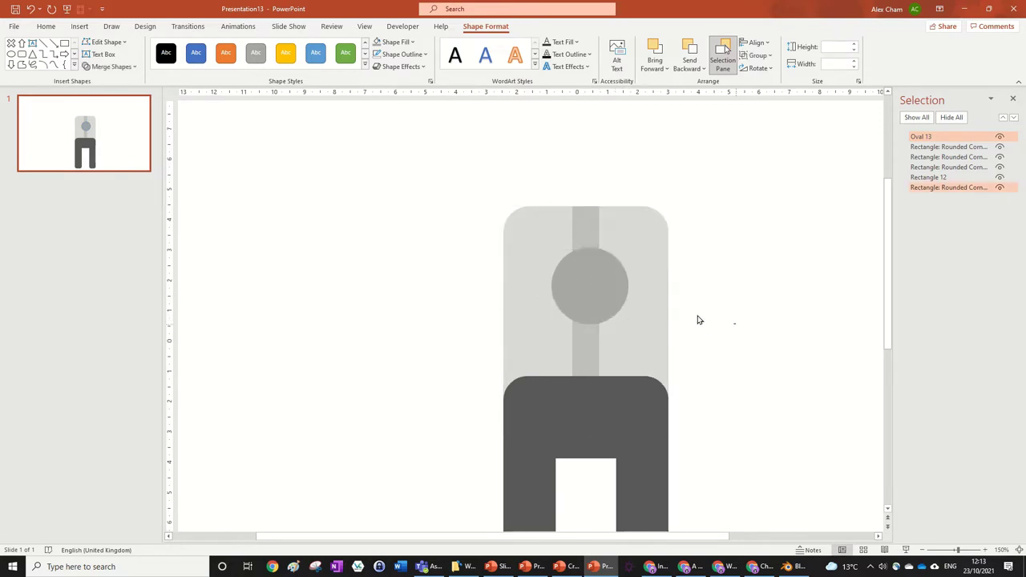
left_click(653, 323, "shift")
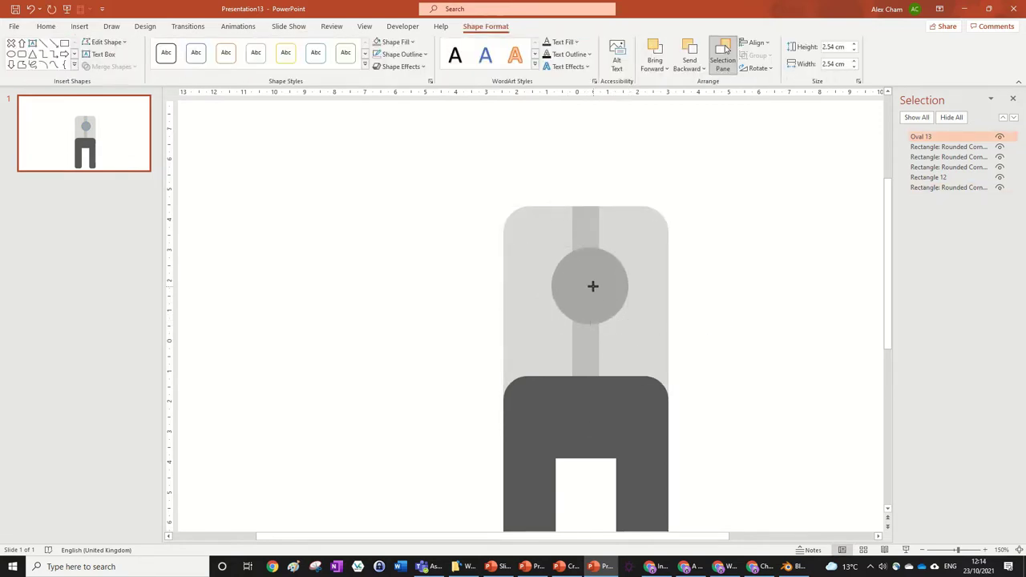
- Shrink the circle to a button about 0.32 cm across and centre it near the strip's upper end
left_click_drag(593, 286, 594, 231)
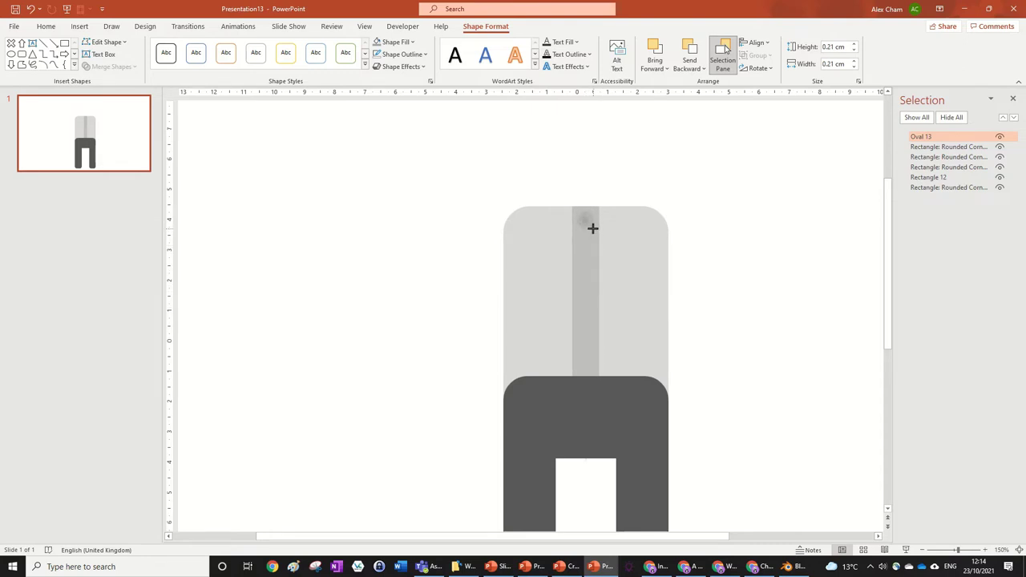
left_click_drag(591, 227, 593, 229)
scroll(645, 250, "up", 5)
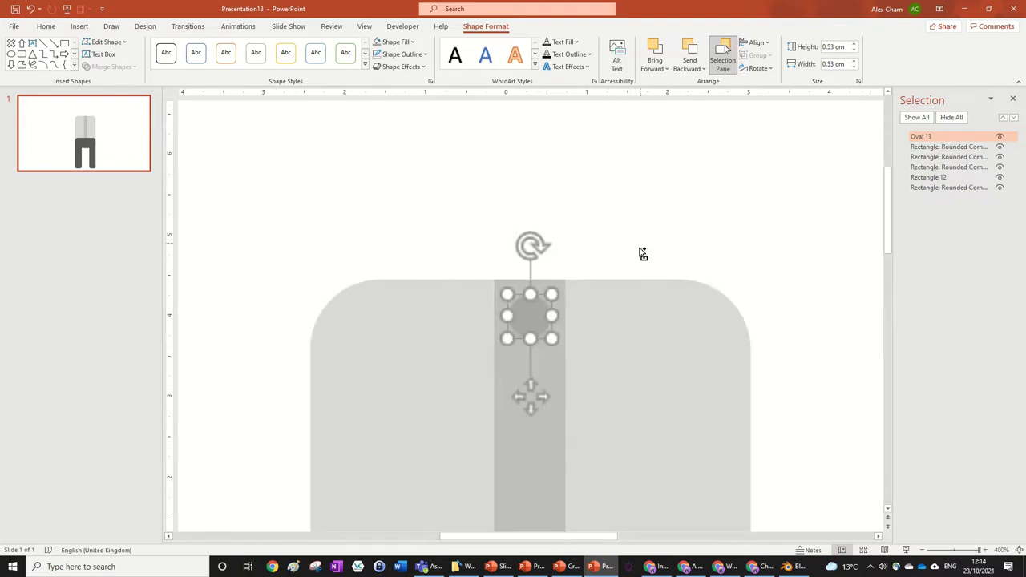
mouse_move(552, 335)
left_mouse_down()
mouse_move(556, 343)
mouse_move(543, 330)
left_mouse_up()
scroll(749, 260, "down", 5)
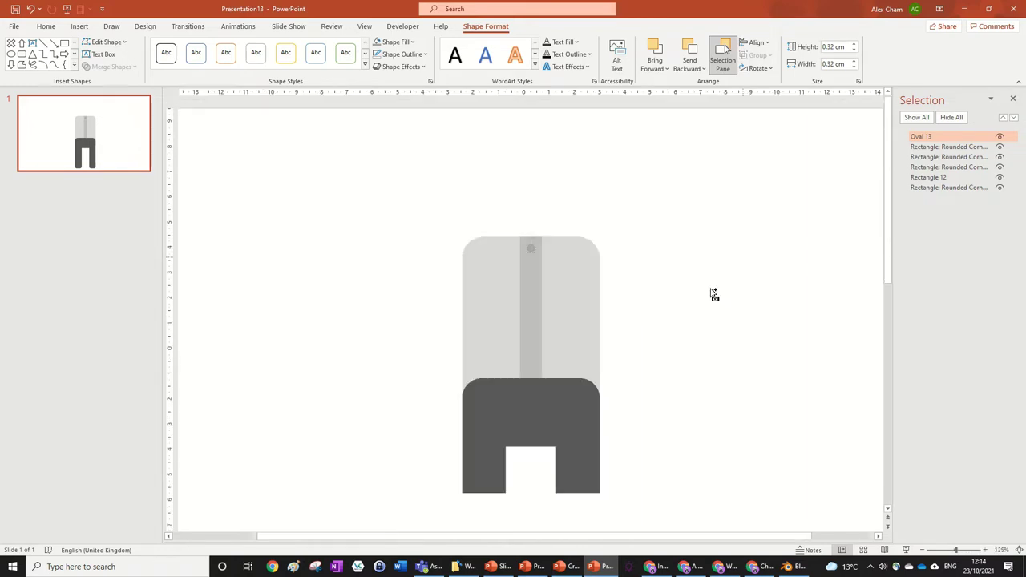
- Duplicate the small button down the strip at equal spacing until there are six
scroll(712, 293, "up", 3)
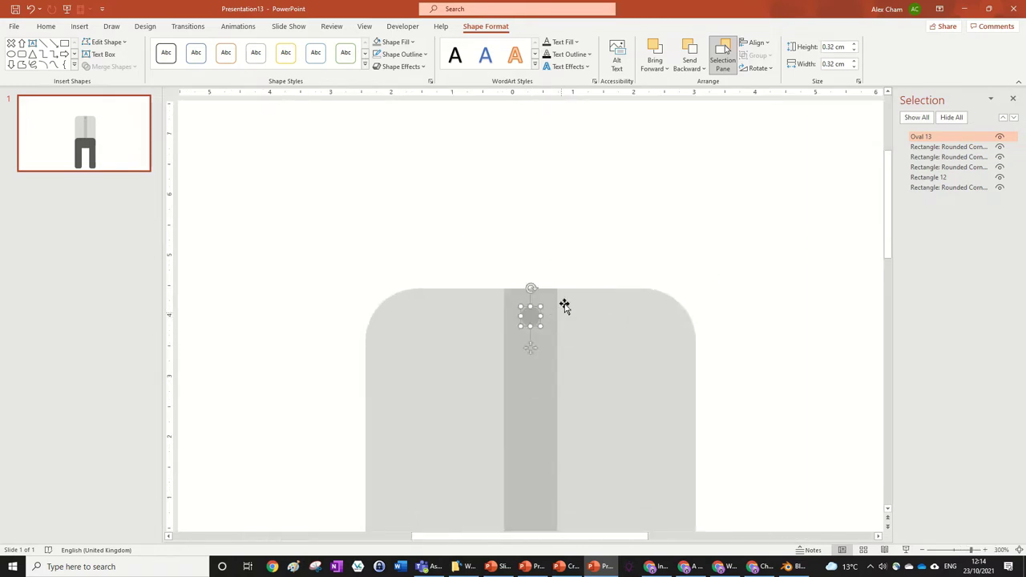
left_click_drag(538, 321, 537, 378)
scroll(740, 370, "down", 4)
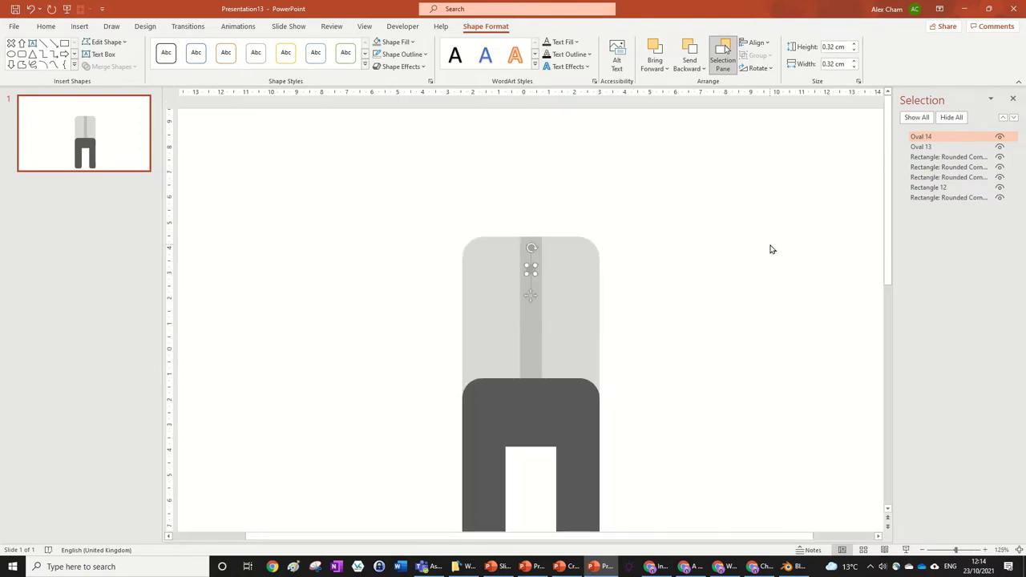
key("ctrl+d")
key("ctrl+d")
key("ctrl+d")
key("ctrl+d")
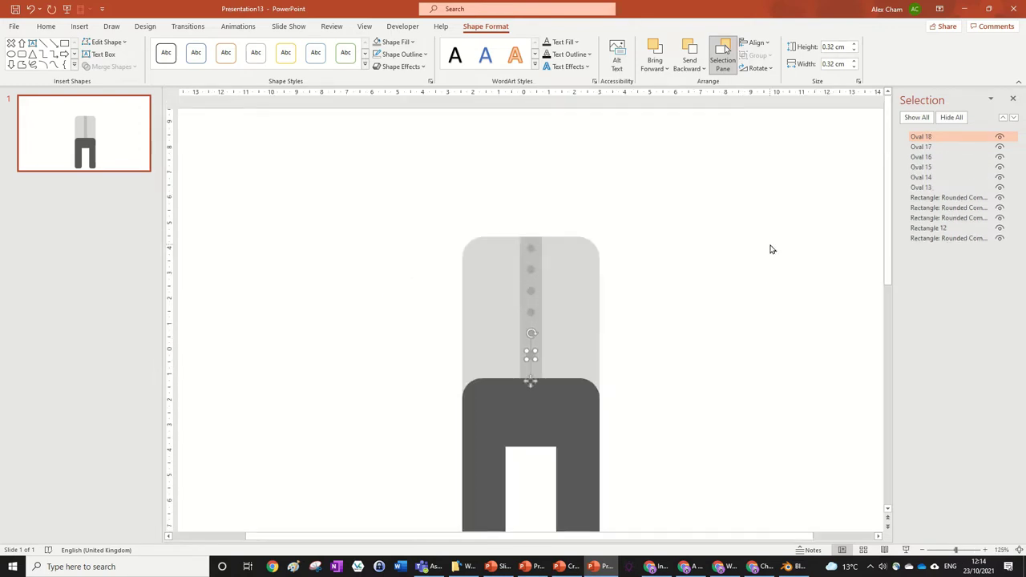
- Select all six buttons and shift them together slightly down the strip
left_click(671, 342)
scroll(671, 339, "down", 2)
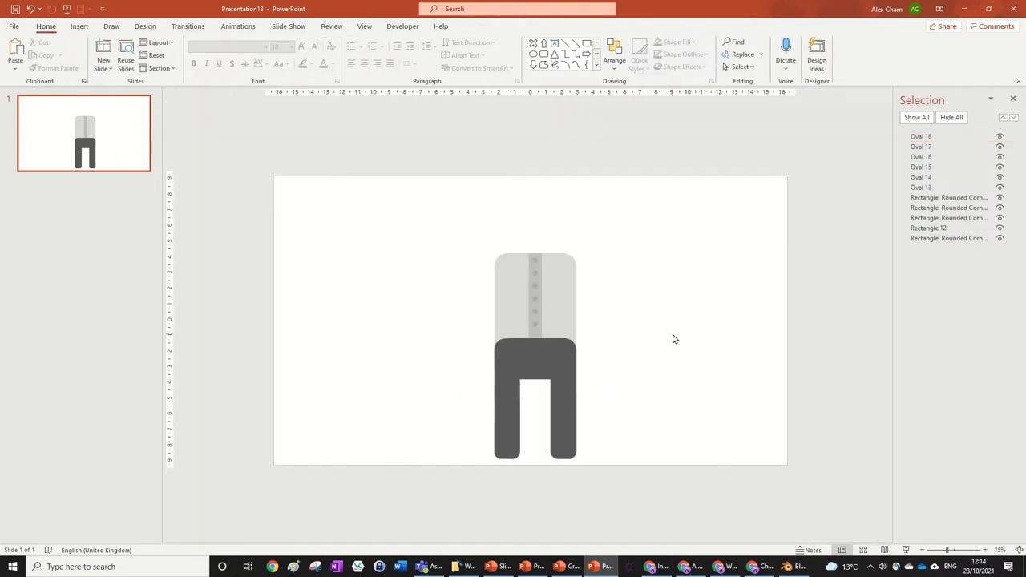
scroll(671, 339, "up", 2)
left_click_drag(693, 385, 505, 204)
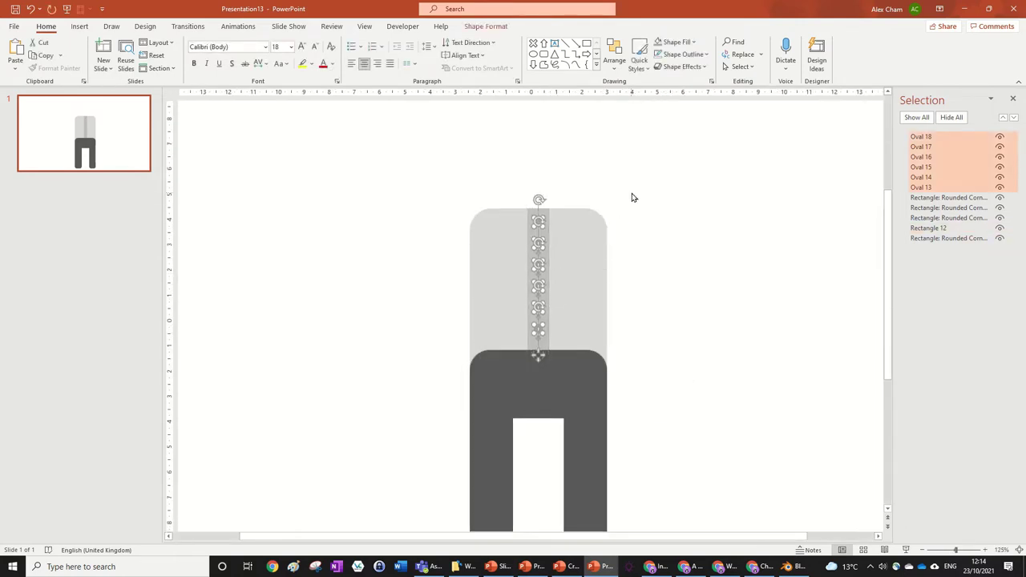
left_click(696, 177)
scroll(693, 192, "down", 2)
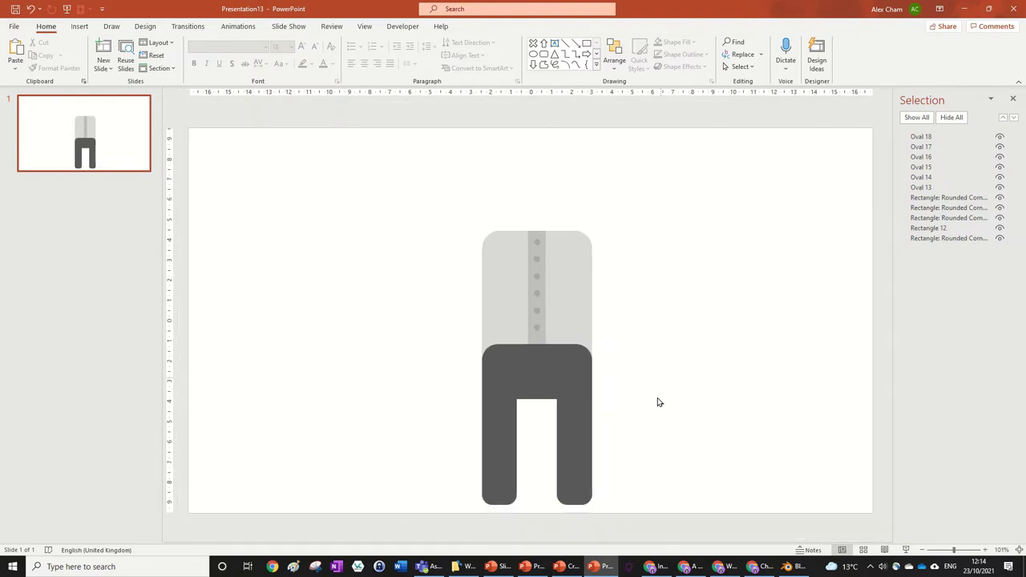
left_click(570, 458)
left_click(488, 449)
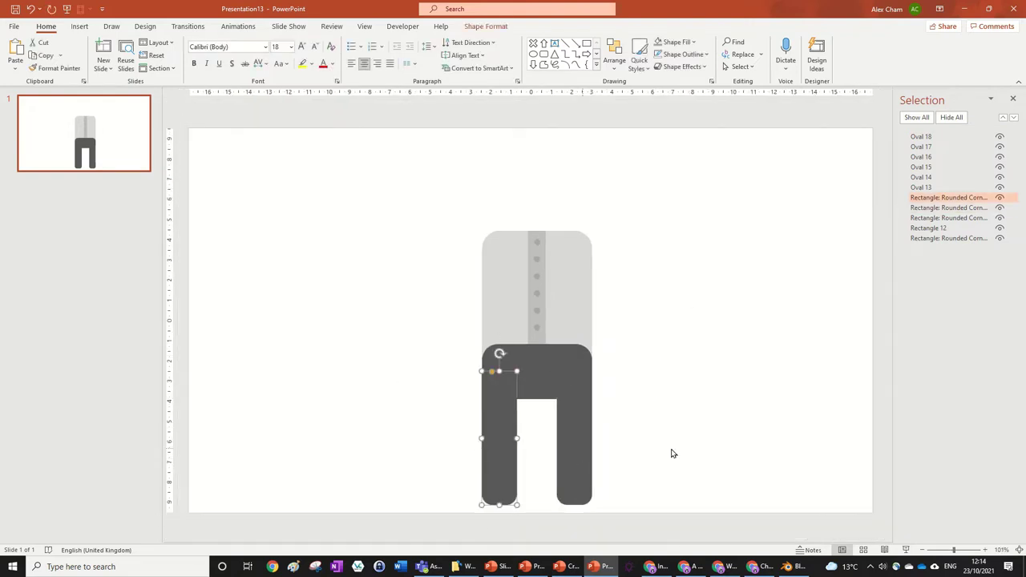
left_click(683, 450)
scroll(661, 390, "down", 4)
scroll(660, 392, "up", 4)
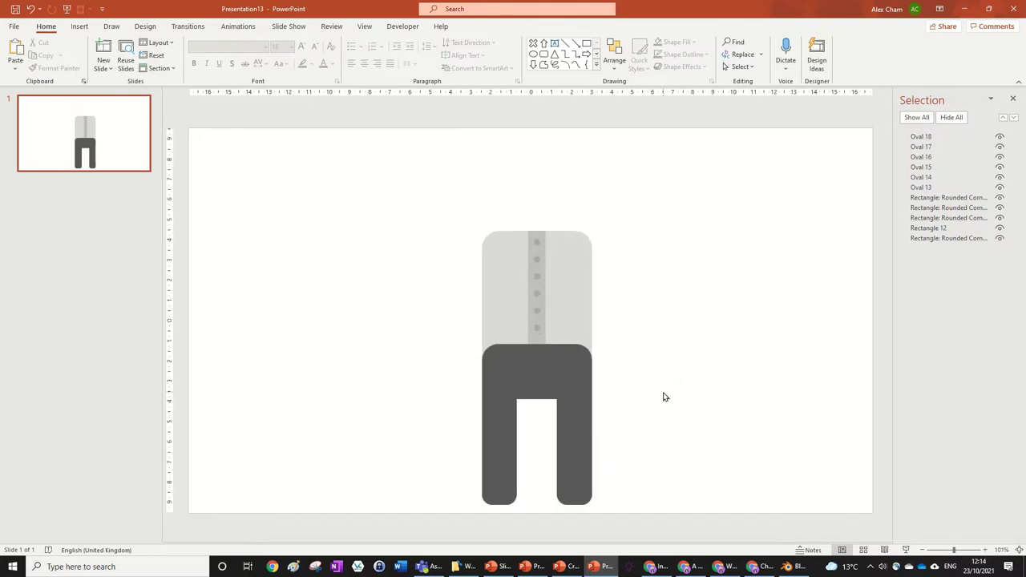
left_click(550, 53)
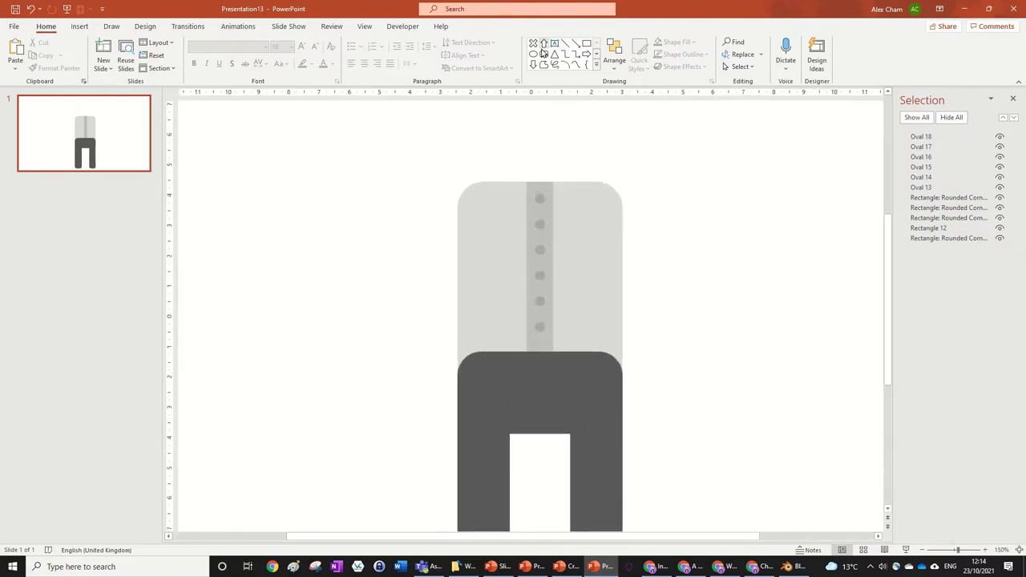
left_click(654, 212)
key("Delete")
- Copy the light body shape, shorten the copy to about 1.43 cm high, and place it as a horizontal arm at the right-hand shoulder
left_click(588, 232)
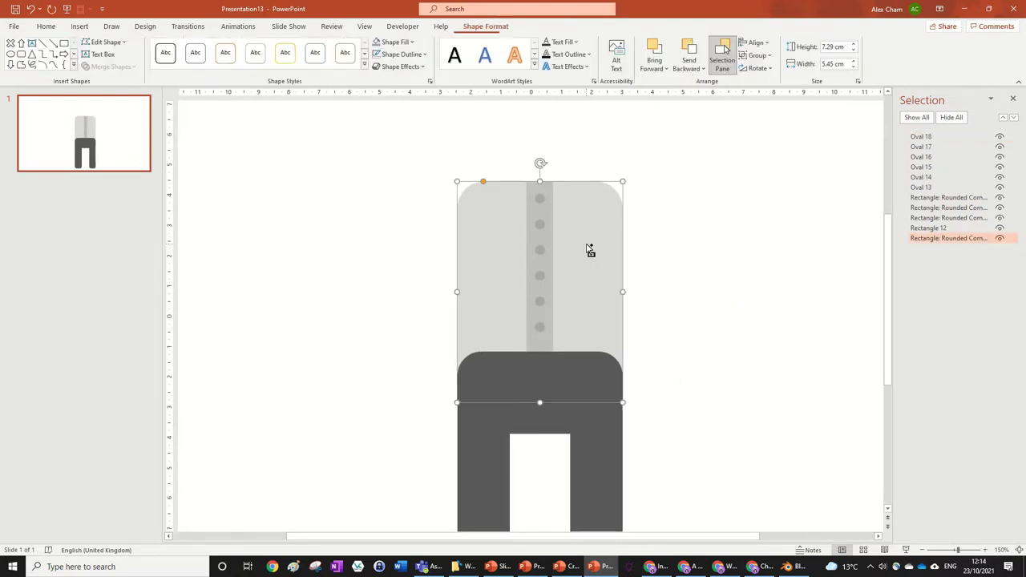
left_click_drag(588, 249, 708, 254, "ctrl")
left_click_drag(656, 407, 655, 230)
mouse_move(583, 187)
left_mouse_down()
mouse_move(850, 188)
mouse_move(573, 191)
left_mouse_up()
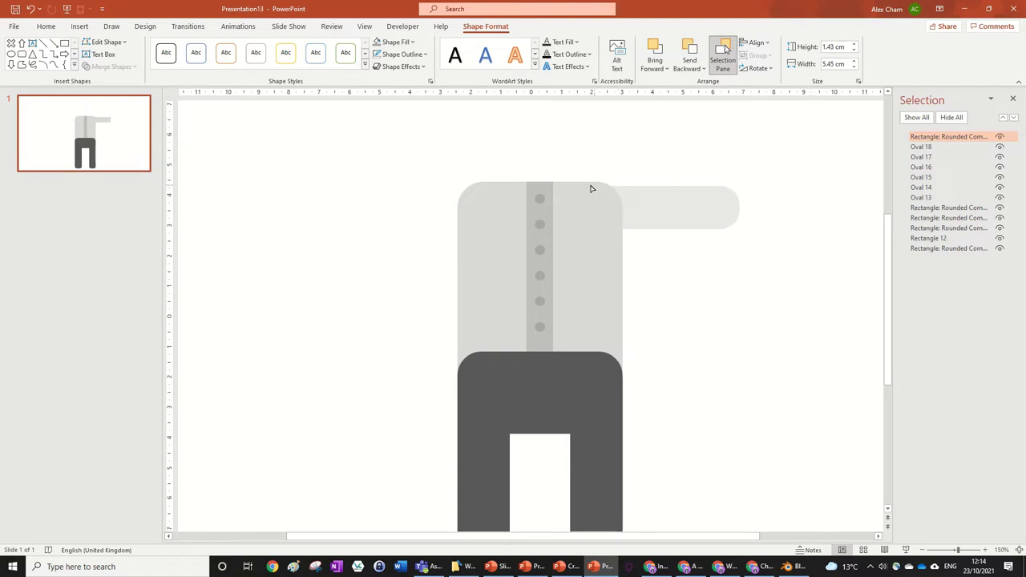
- Fully round the ends of the light arm shape, tilt it diagonally downward, and fit it into the right-hand shoulder
left_click_drag(838, 191, 839, 191)
left_click_drag(702, 198, 780, 184)
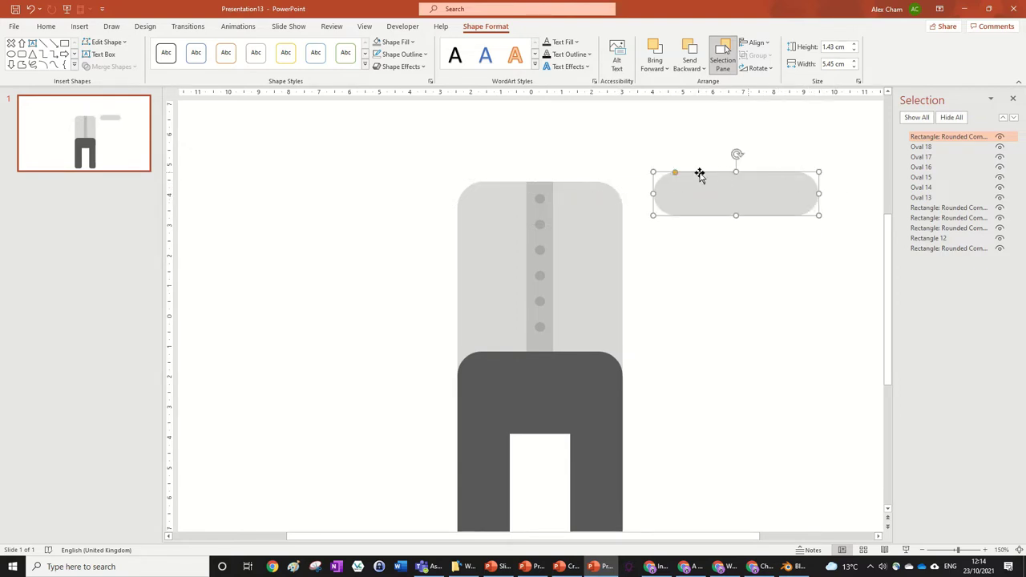
left_click_drag(737, 195, 764, 206)
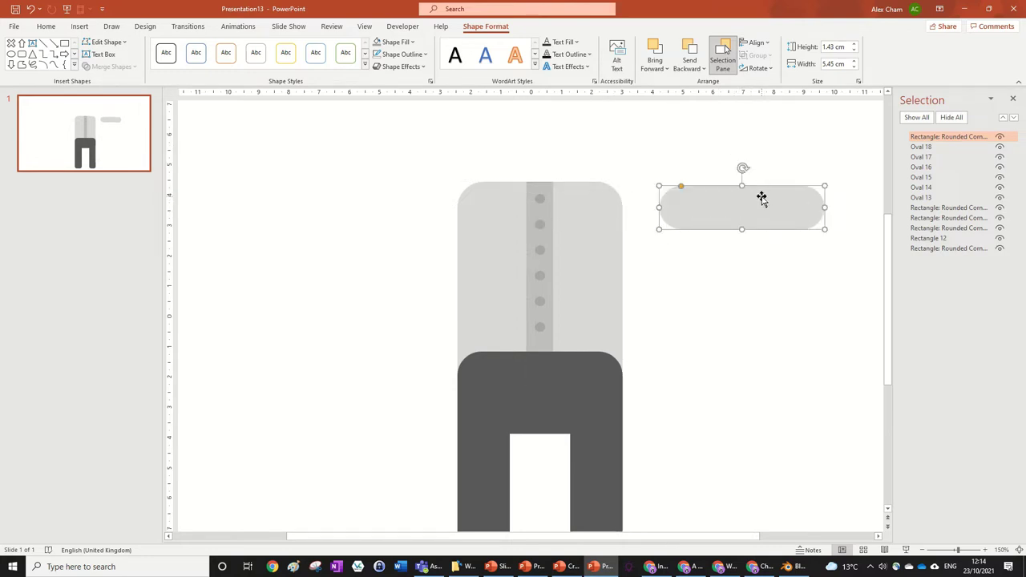
left_click_drag(762, 199, 787, 175)
left_click_drag(729, 209, 638, 255)
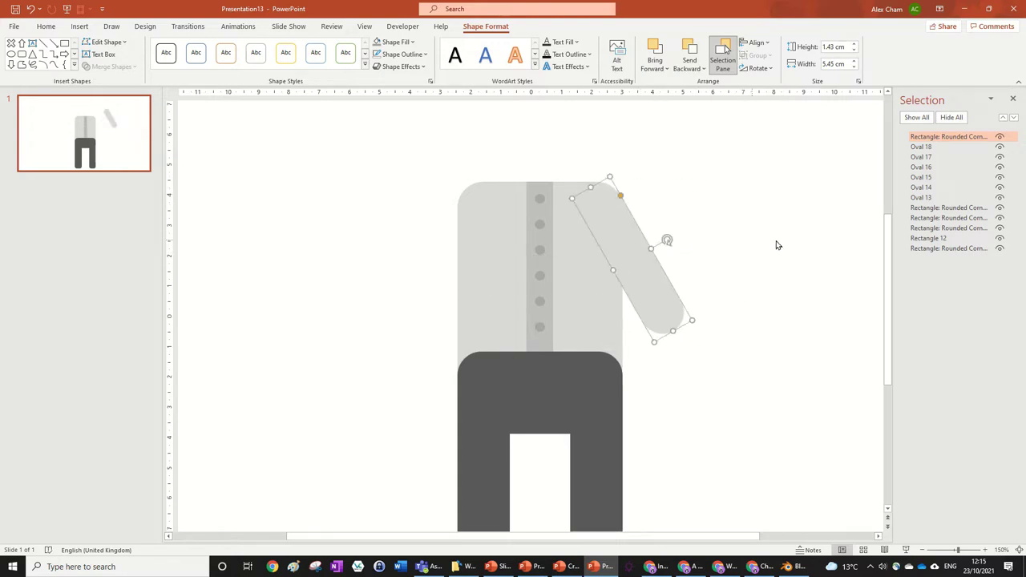
left_click(667, 260)
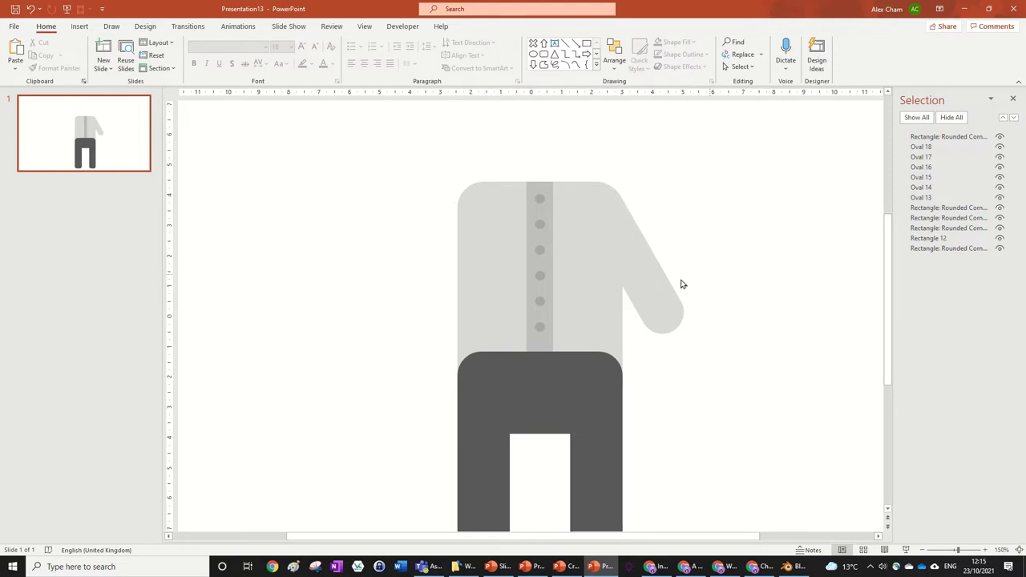
- Duplicate the slanted upper arm to the left-hand shoulder and flip the copy horizontally
left_click(653, 279)
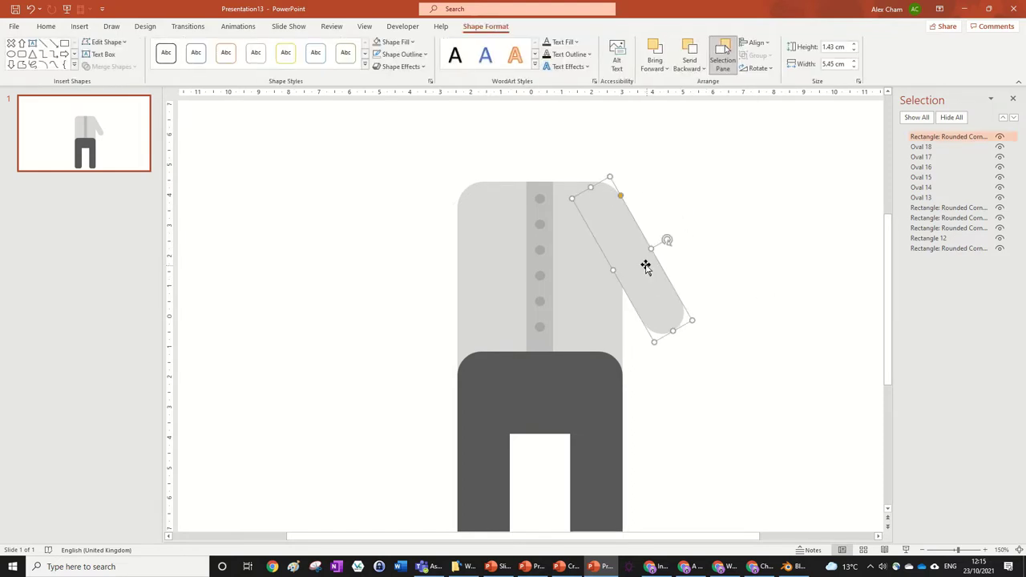
left_click_drag(648, 272, 463, 271)
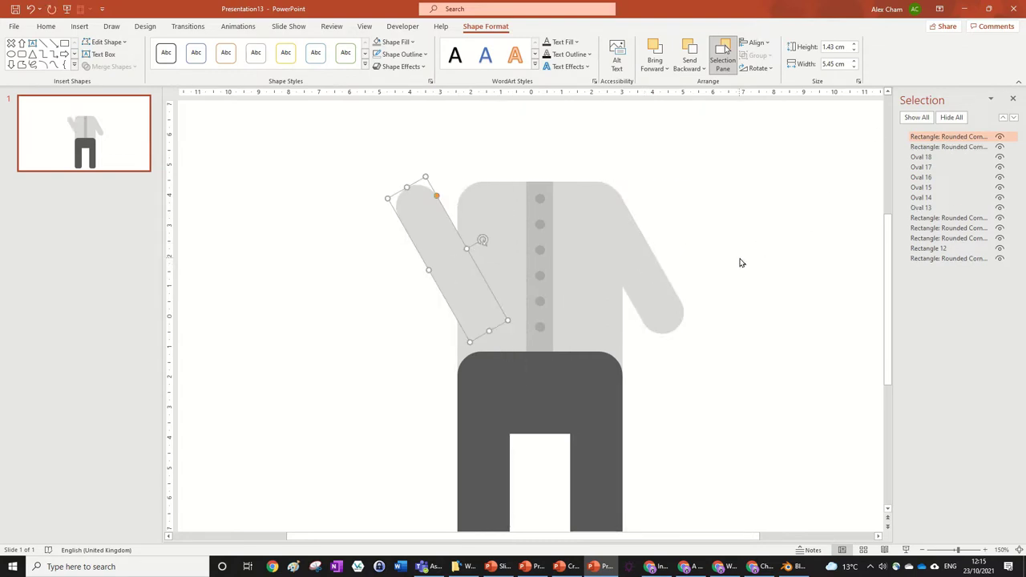
left_click(760, 69)
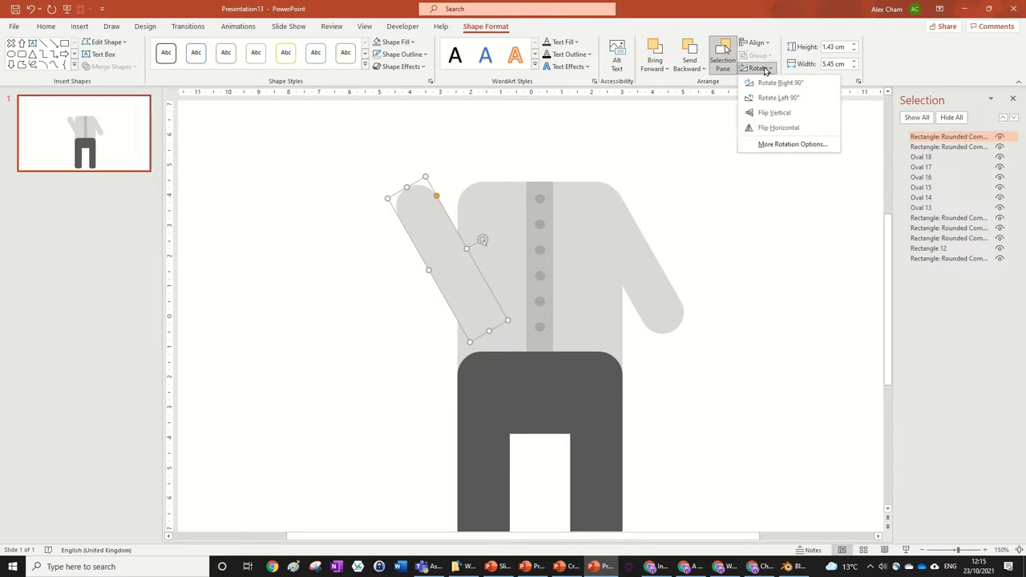
left_click(783, 130)
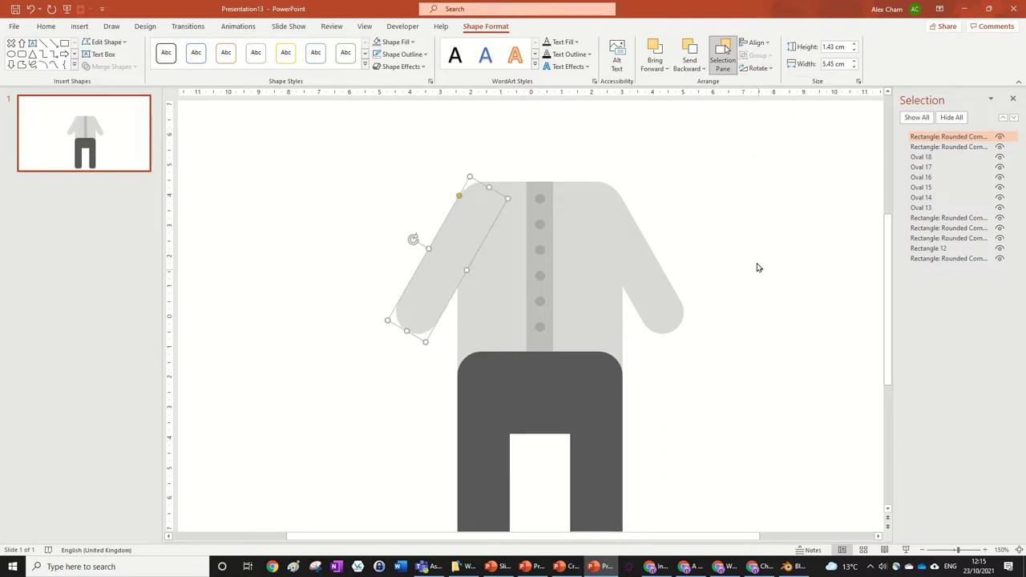
left_click(708, 261)
- Copy the right-hand upper arm as a forearm, rotate it to hang almost vertically, and join it at the elbow
left_click(653, 258)
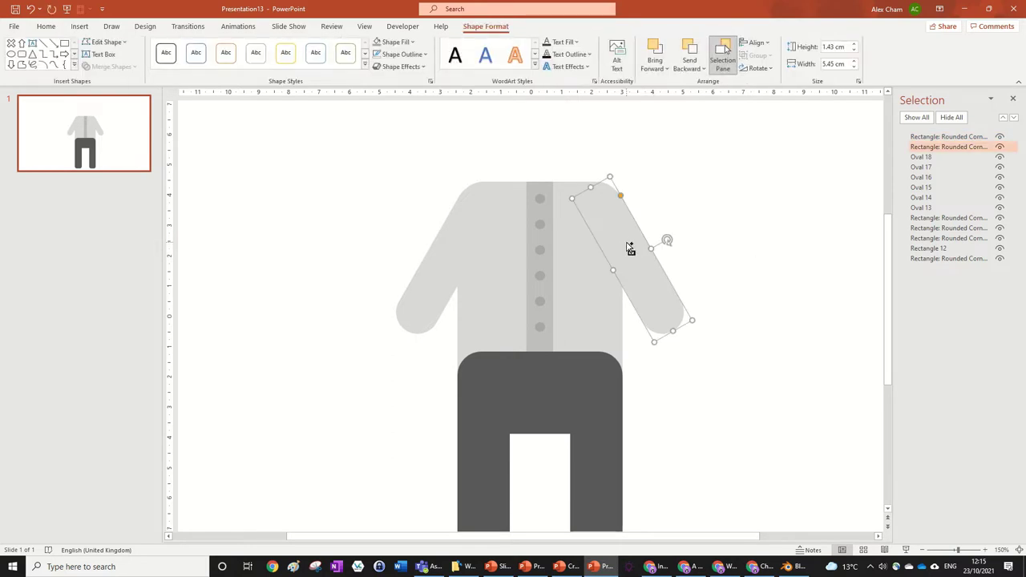
left_click_drag(630, 249, 653, 344)
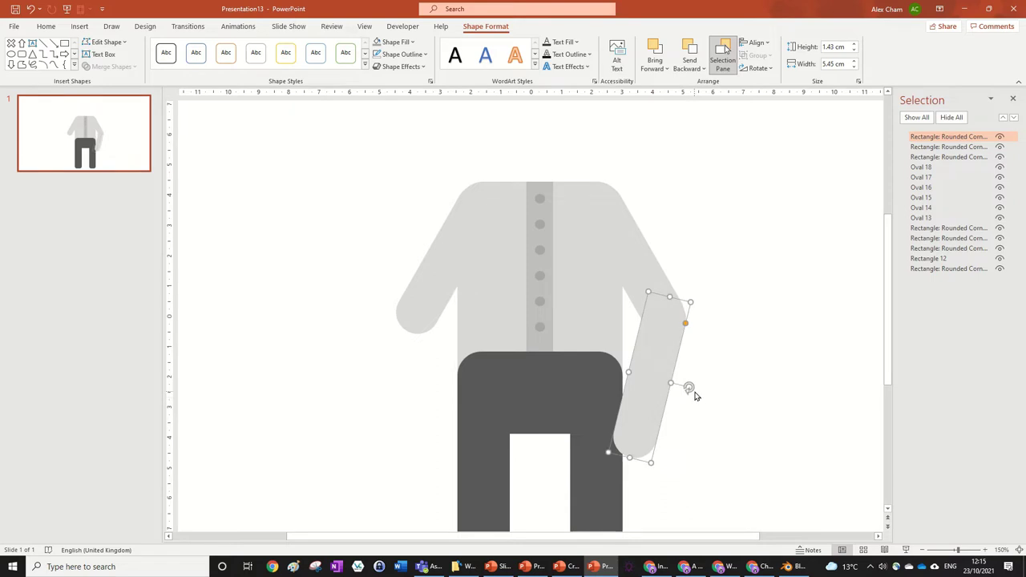
left_click(694, 399)
left_click(664, 353)
mouse_move(684, 386)
left_mouse_down()
mouse_move(683, 372)
mouse_move(688, 379)
left_mouse_up()
left_click_drag(661, 362, 668, 357)
left_click(753, 352)
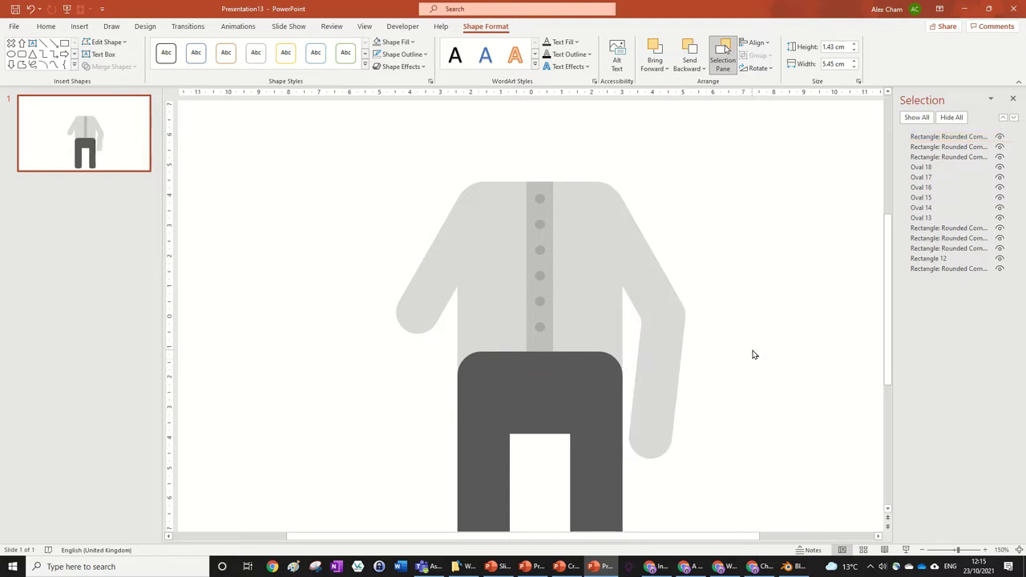
- Shorten the right-hand forearm to about 4.6 cm from its lower end
left_click(653, 404)
left_click_drag(648, 458, 660, 428)
left_click(731, 417)
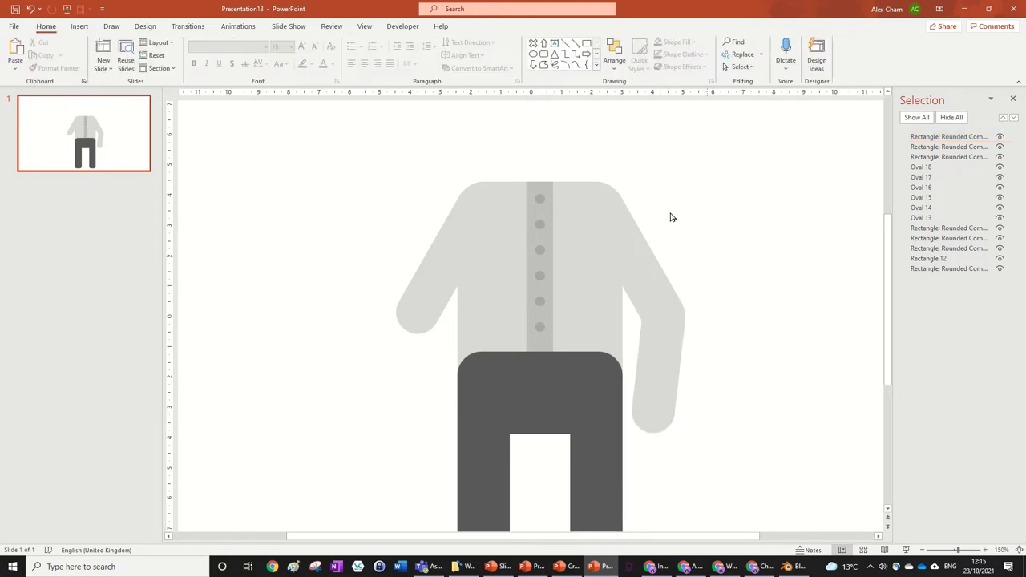
- Thicken both upper arms slightly on their inner sides, making the right-hand one about 1.57 cm thick
left_click(646, 267)
left_click_drag(613, 270, 609, 273)
left_click(723, 276)
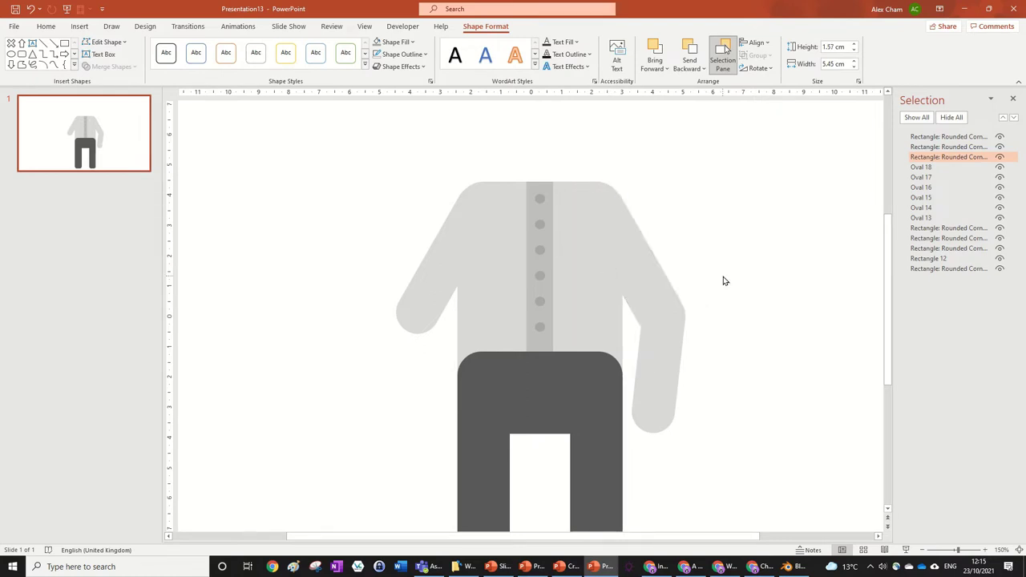
left_click(669, 354)
left_click(430, 291)
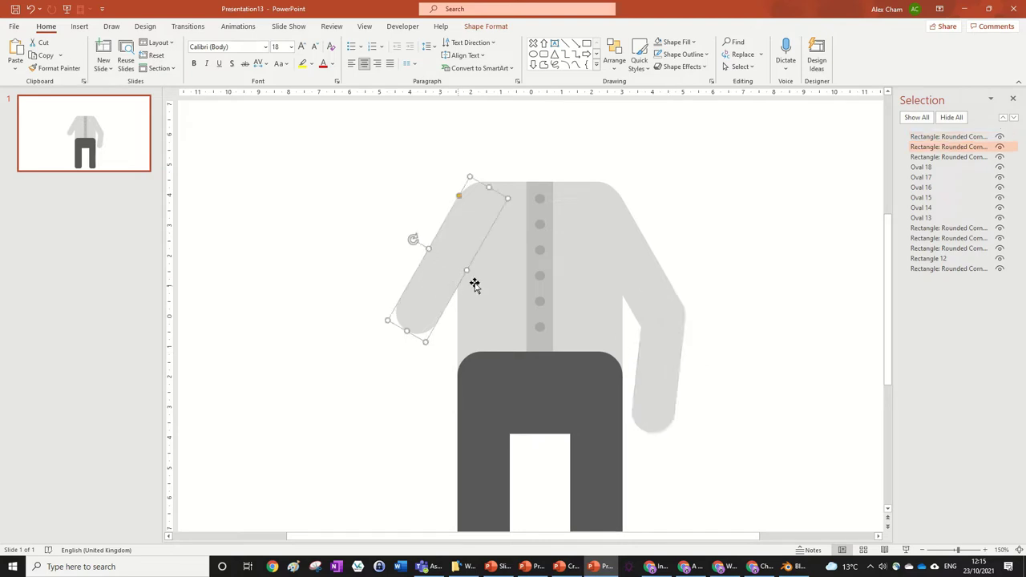
left_click_drag(468, 270, 471, 275)
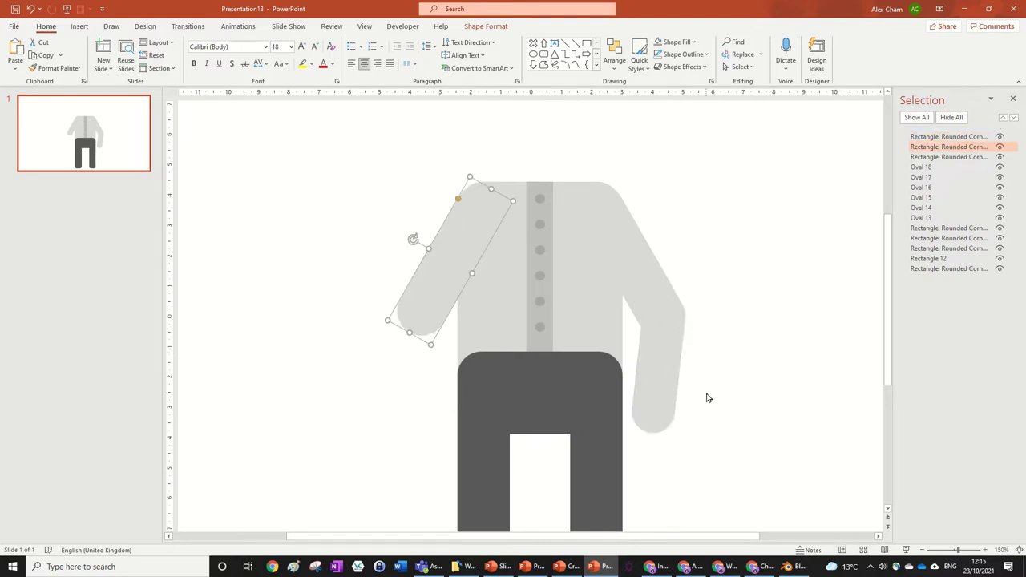
- Duplicate the right-hand forearm to the left-hand elbow and flip the copy horizontally
left_click(652, 366)
left_click_drag(653, 367, 423, 361)
left_click(486, 25)
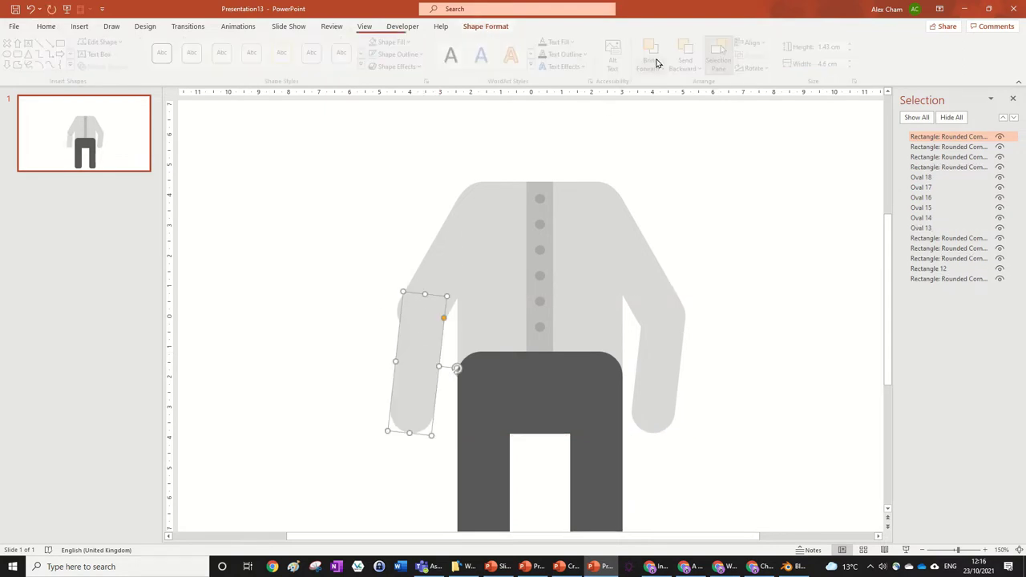
left_click(757, 68)
left_click(781, 128)
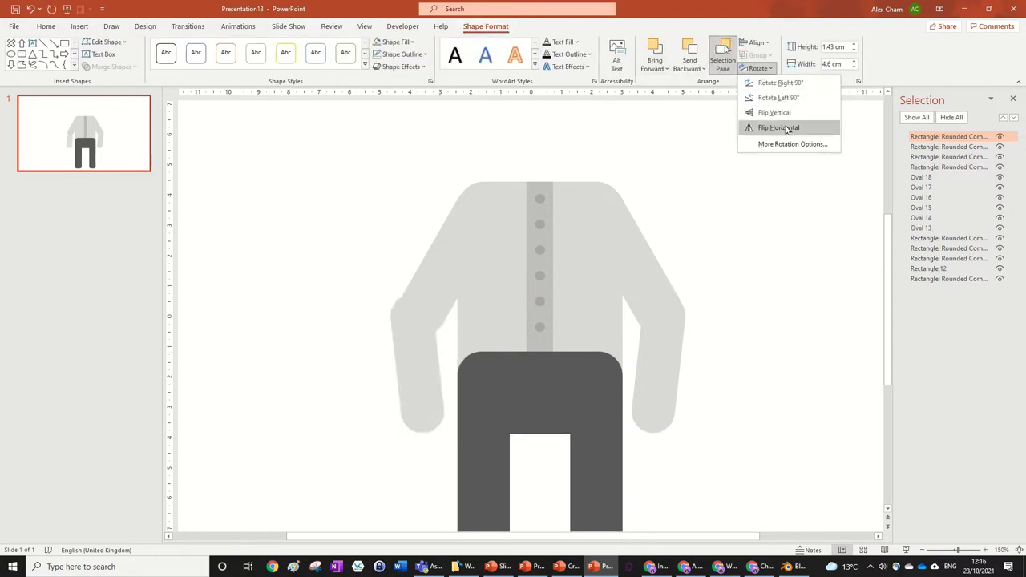
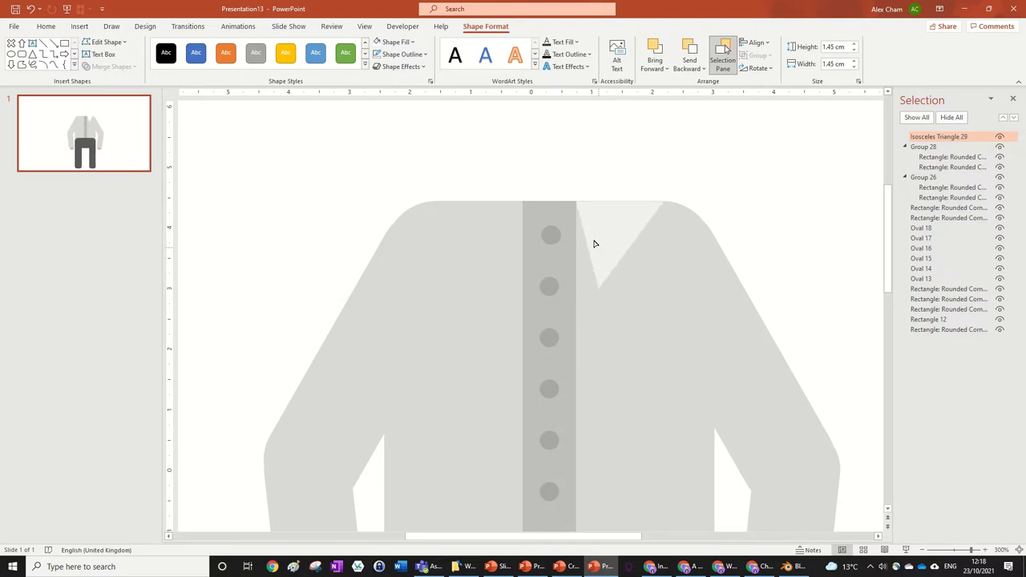
- Resize the neckline triangle to about 0.58 cm high and 1.96 cm wide, and place a horizontally flipped copy on the collar's other side
left_click_drag(620, 289, 552, 214)
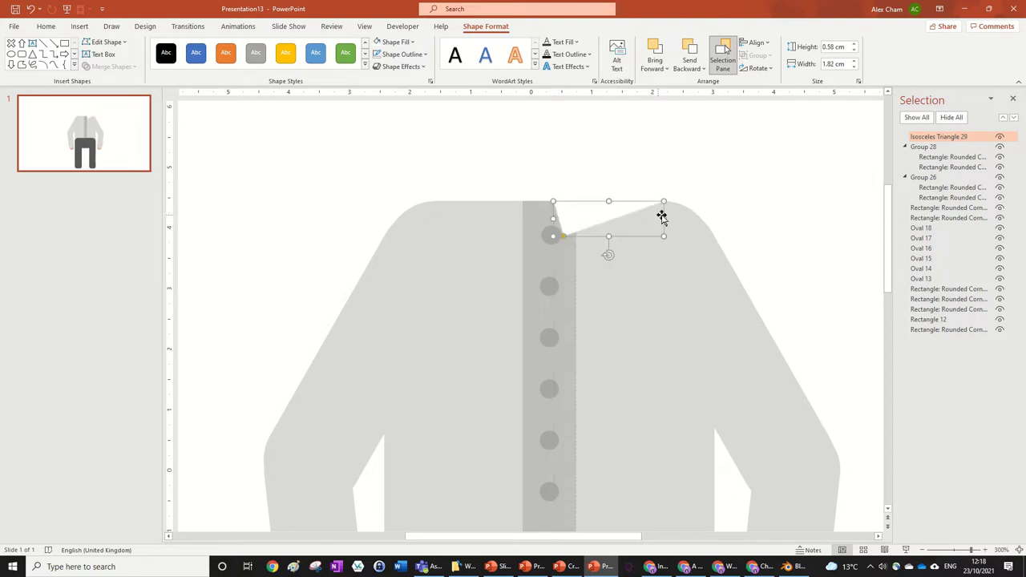
left_click_drag(662, 216, 672, 217)
left_click_drag(565, 237, 492, 213)
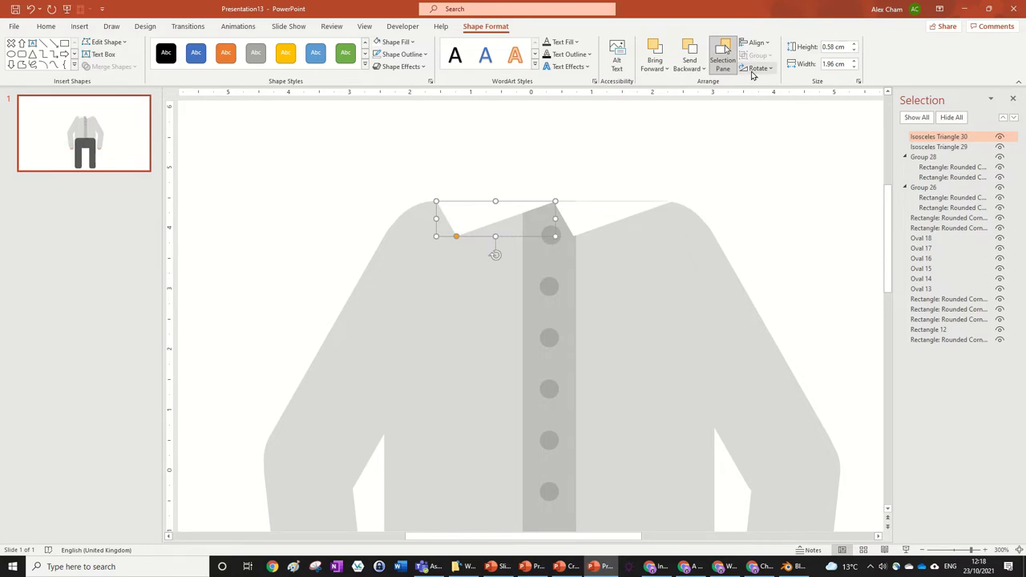
left_click(758, 68)
left_click(785, 128)
scroll(703, 243, "down", 10)
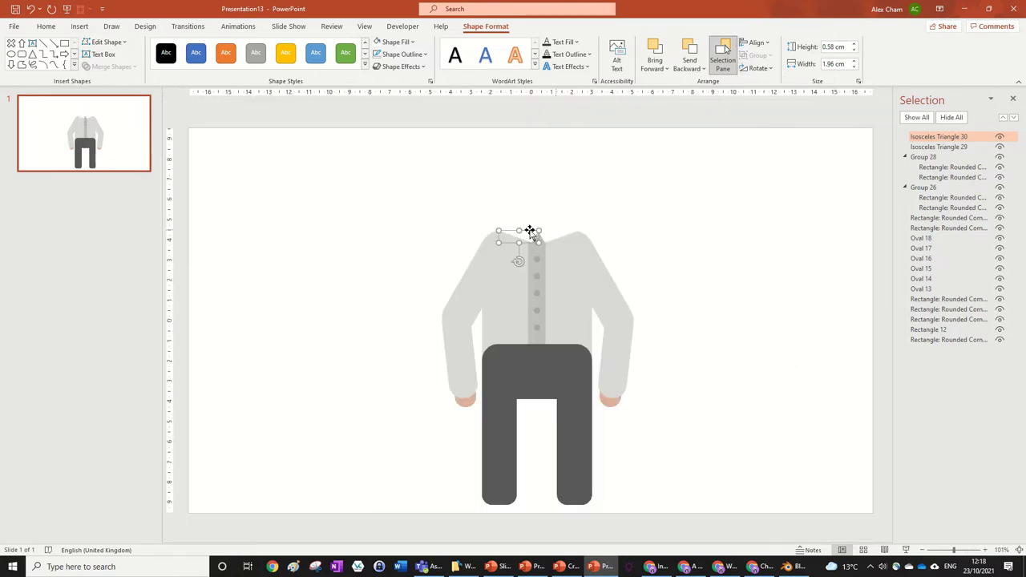
left_click_drag(526, 236, 518, 234)
left_click(776, 265)
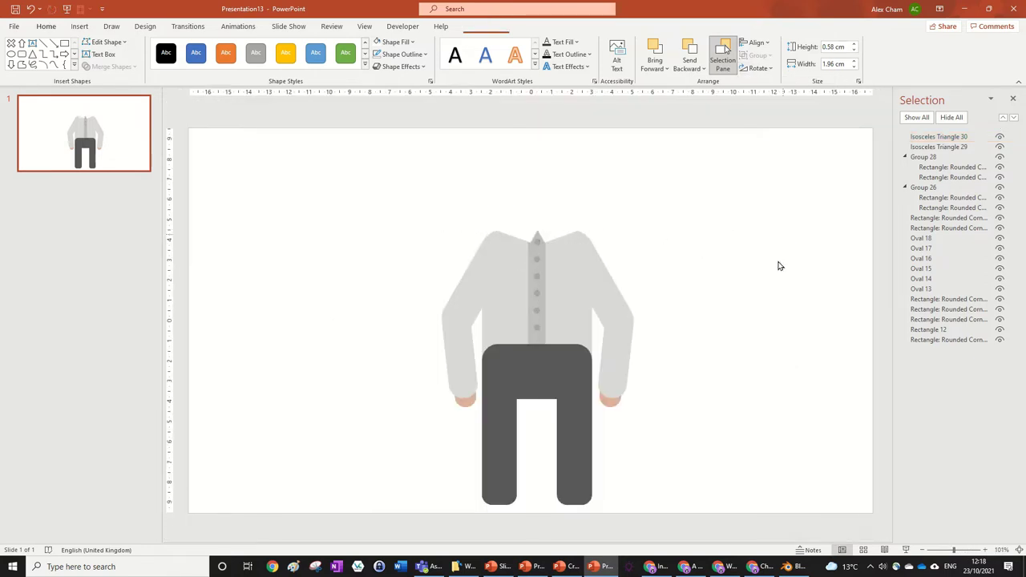
- Draw a rounded rectangle over the collar, about 3.37 cm high and 3.44 cm wide, and fill it with the hands' skin tone
scroll(764, 289, "down", 5)
scroll(658, 365, "up", 5)
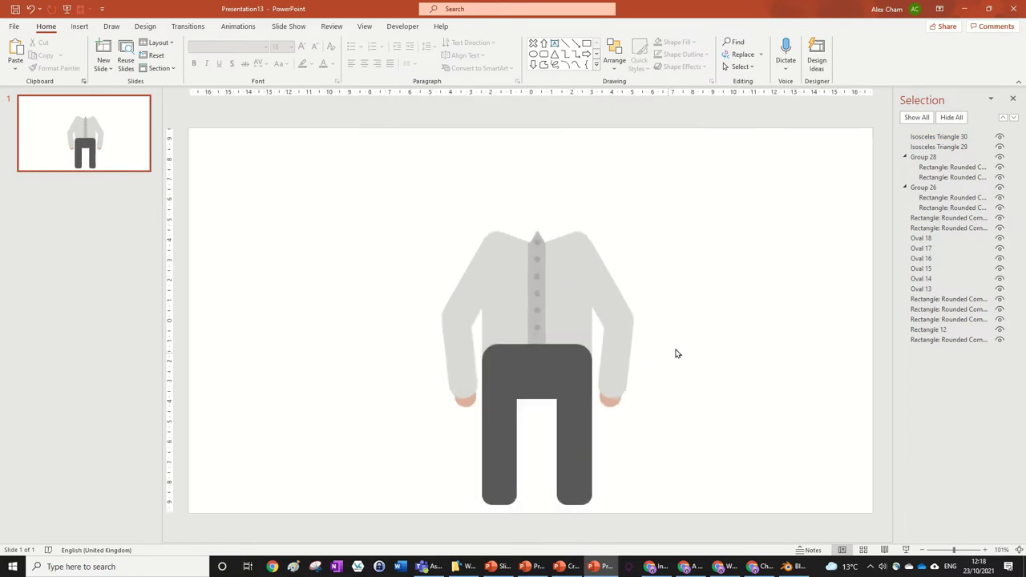
scroll(652, 183, "up", 7, "ctrl")
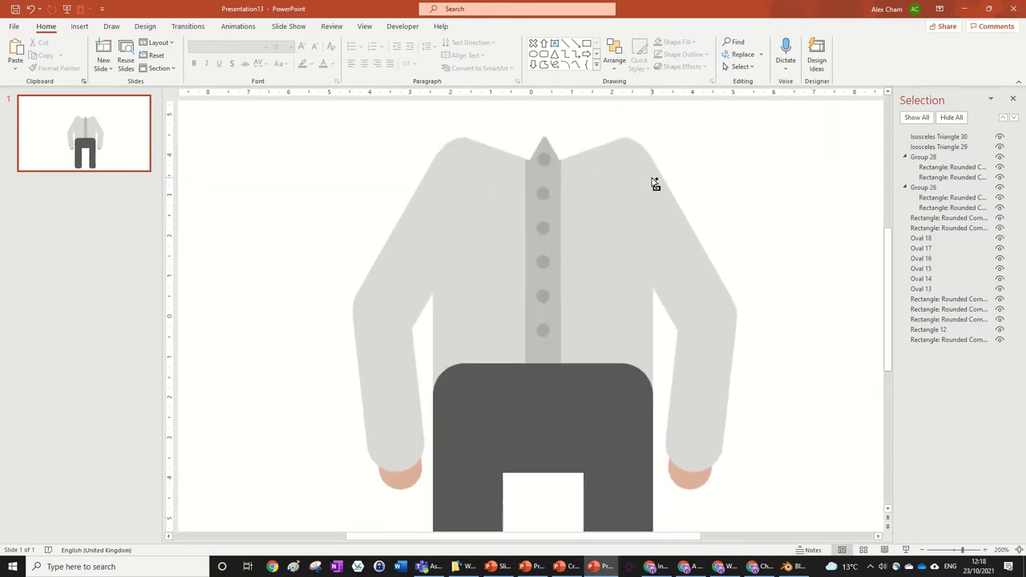
scroll(654, 209, "up", 1)
left_click(543, 54)
left_click_drag(454, 106, 630, 244)
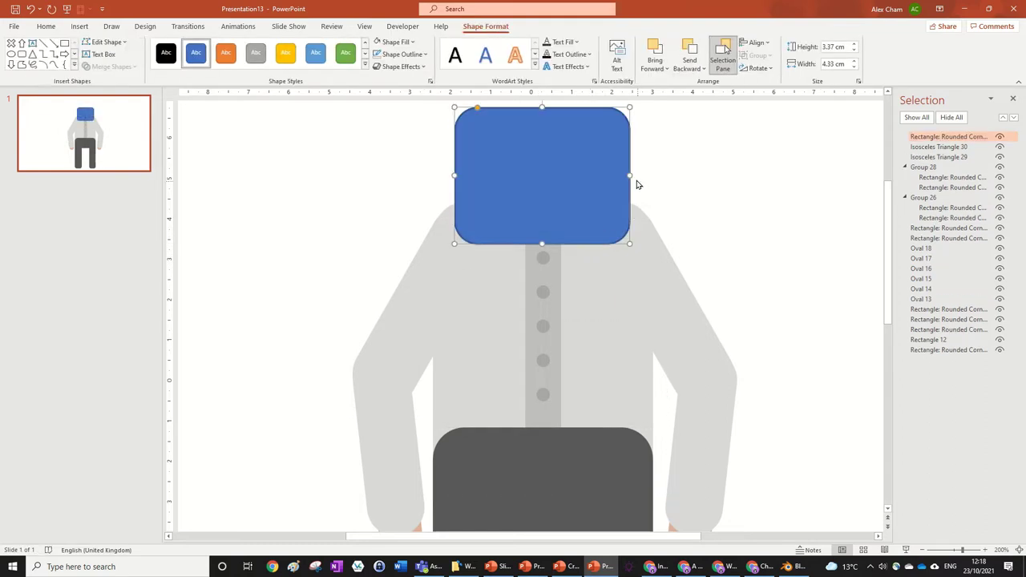
left_click_drag(633, 176, 586, 186)
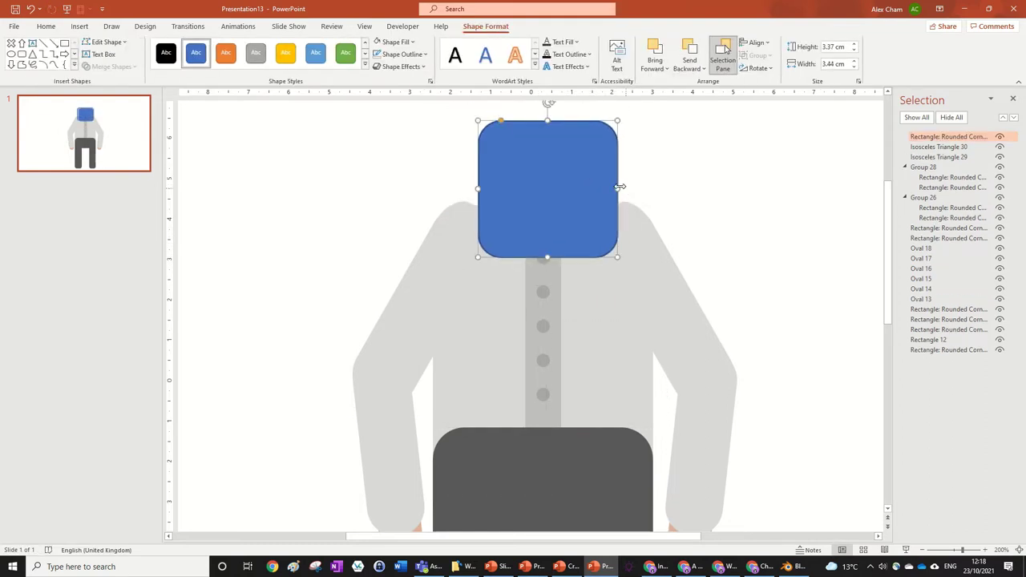
left_click(395, 42)
left_click(384, 173)
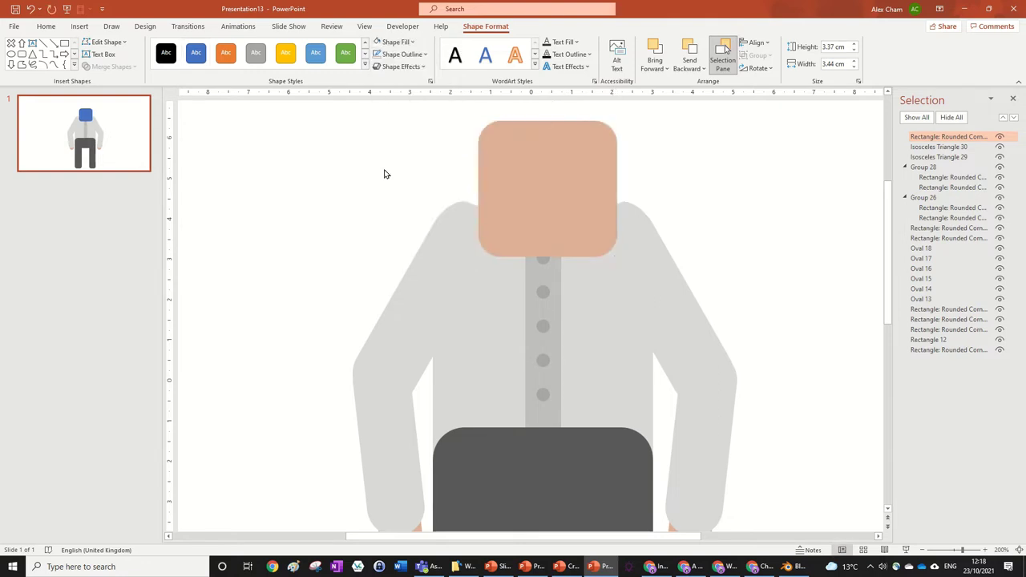
- Send the skin-toned rectangle to the back, shrink it to neck size, and centre it above the collar
left_click(702, 69)
left_click(693, 99)
mouse_move(554, 160)
left_mouse_down()
mouse_move(543, 166)
mouse_move(554, 184)
mouse_move(547, 163)
left_mouse_up()
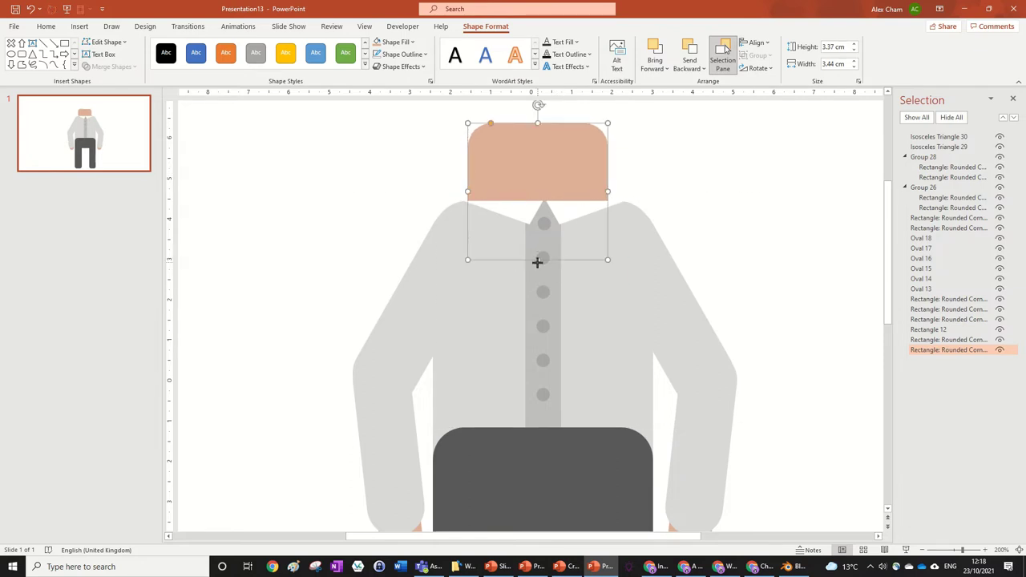
left_click_drag(537, 261, 538, 227)
left_click_drag(555, 144, 598, 196)
left_click(666, 167)
- Draw a circle about 6.33 cm across for the head and position it above the neck
left_click(533, 53)
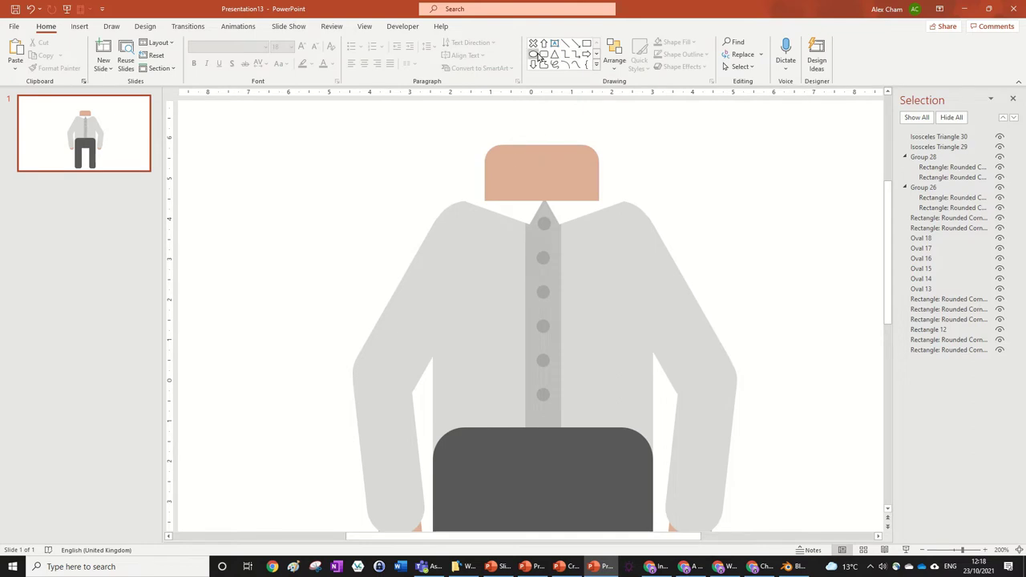
left_click_drag(480, 107, 734, 304)
scroll(684, 286, "down", 4)
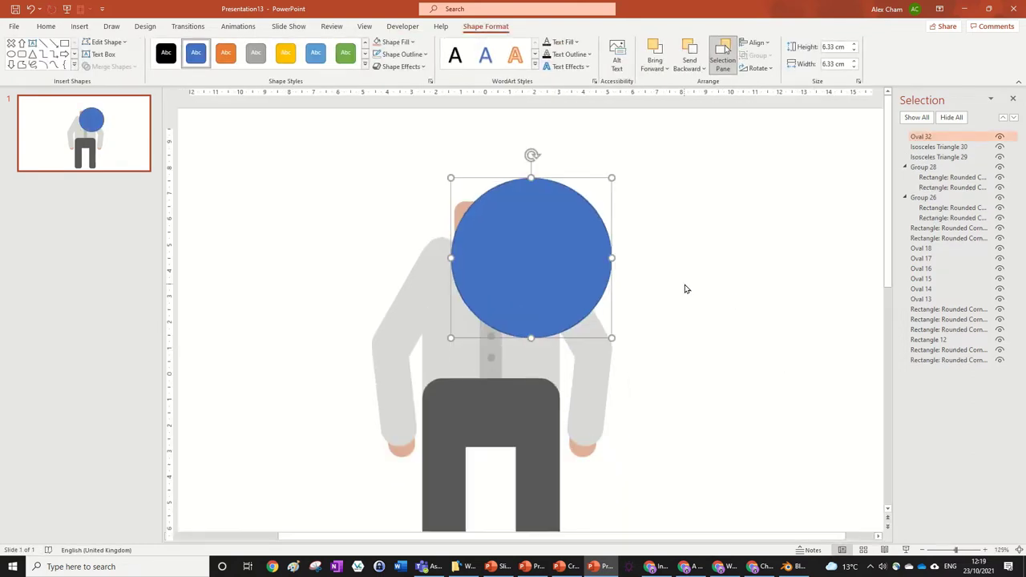
scroll(685, 286, "up", 1)
left_click_drag(527, 218, 480, 113)
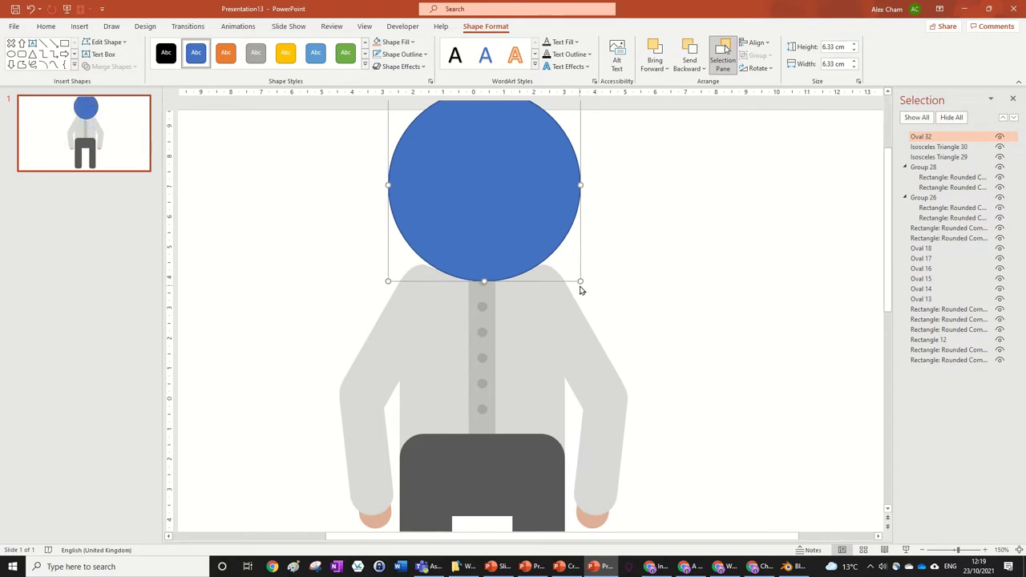
- Reduce the head circle to an oval about 3.93 cm high and 4.43 cm wide, centred on the neck
left_click_drag(581, 282, 548, 249)
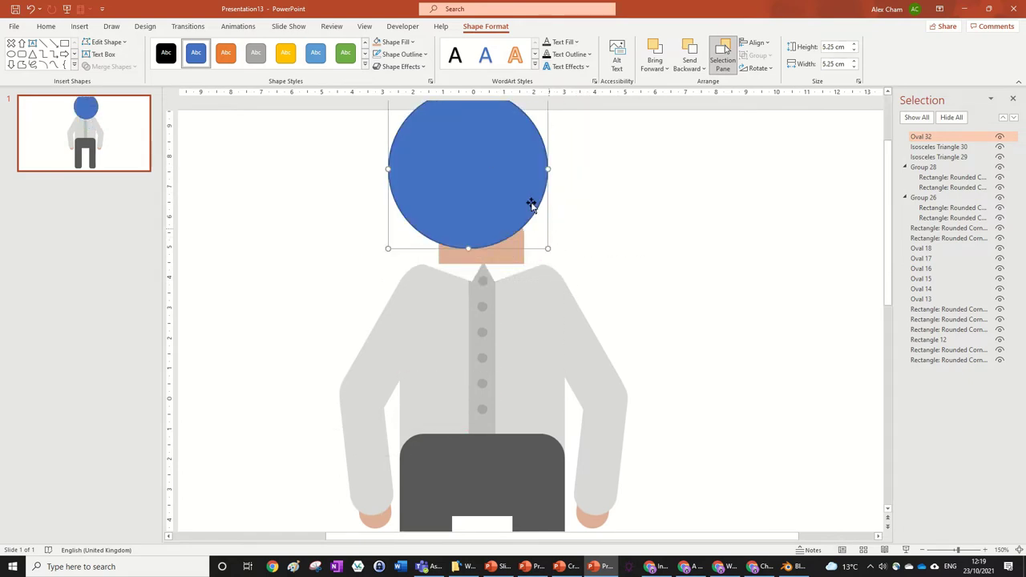
left_click_drag(487, 156, 505, 178)
left_click_drag(525, 251, 525, 204)
left_click_drag(487, 170, 518, 211)
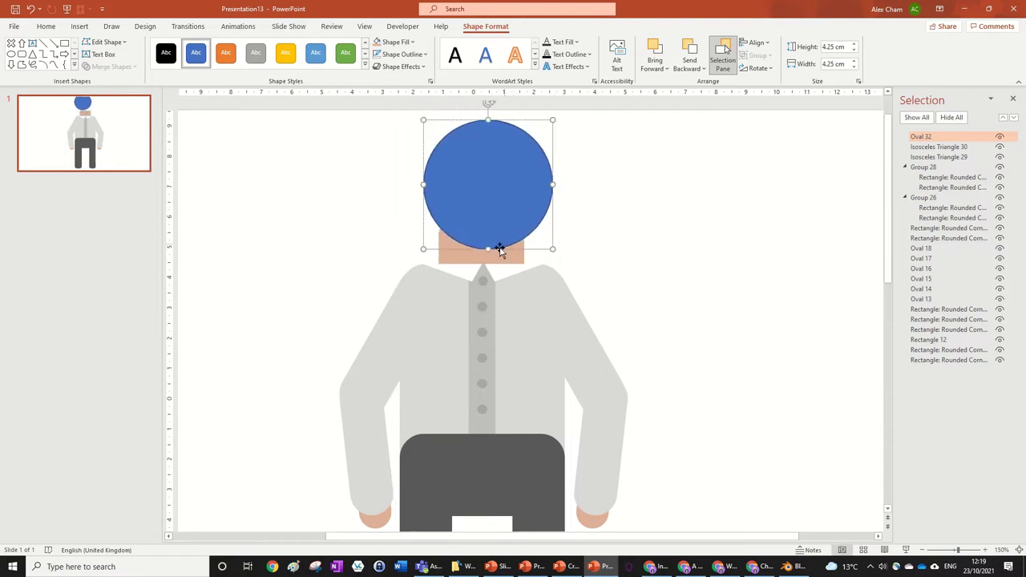
left_click_drag(488, 249, 485, 237)
left_click_drag(552, 179, 519, 191)
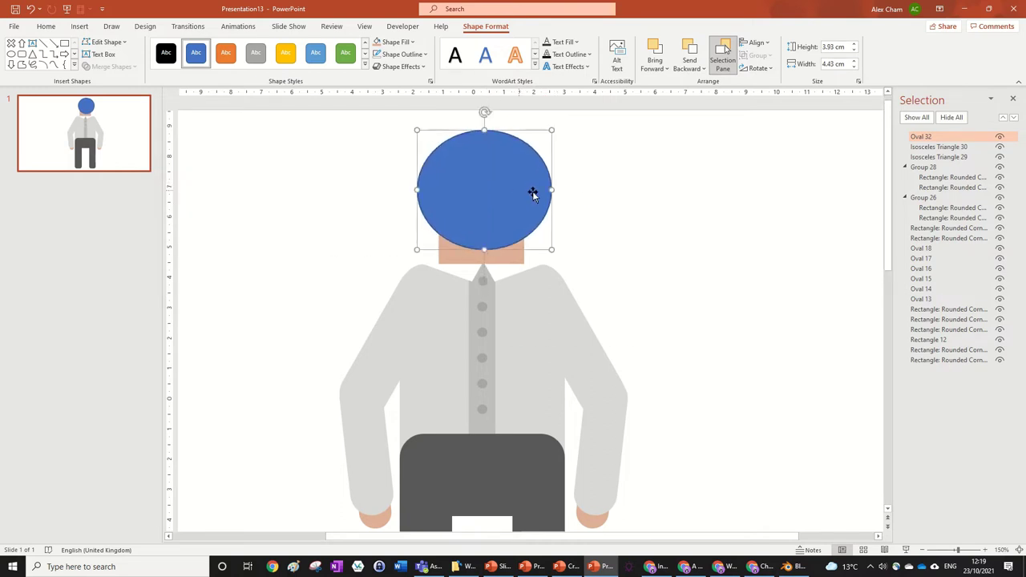
left_click(406, 128)
left_click(543, 54)
left_click(636, 205)
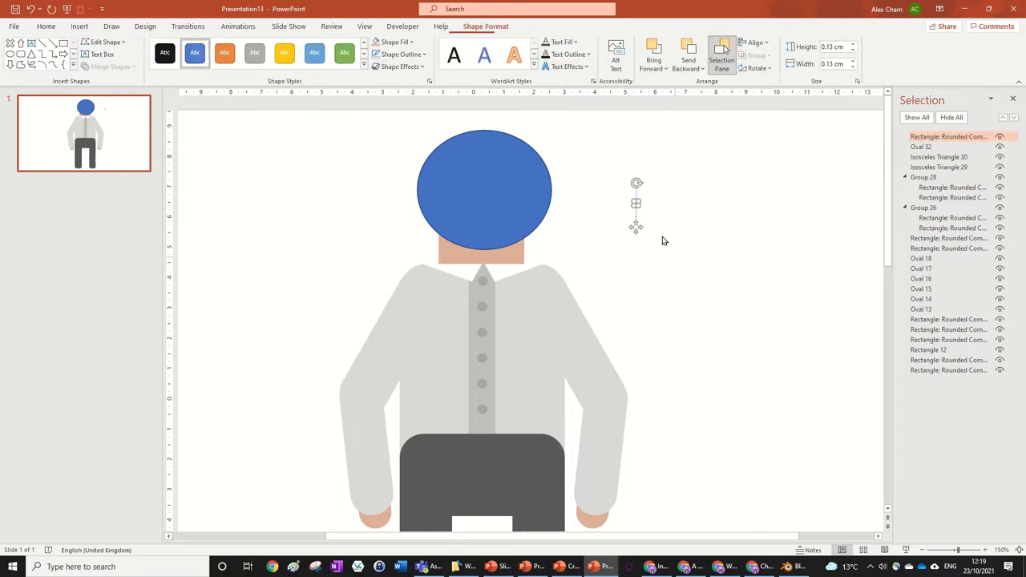
left_click_drag(637, 204, 778, 345)
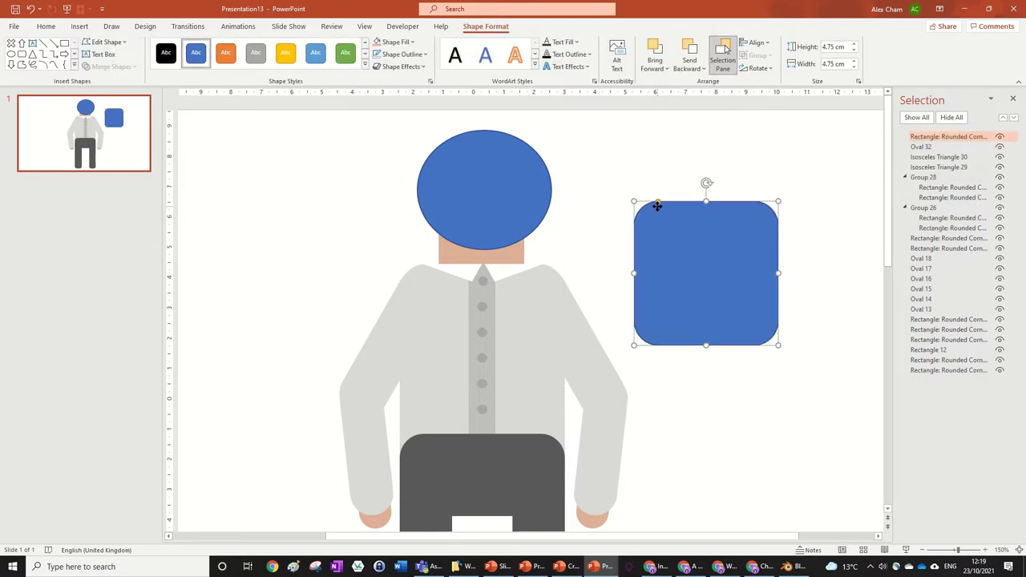
left_click_drag(657, 205, 693, 208)
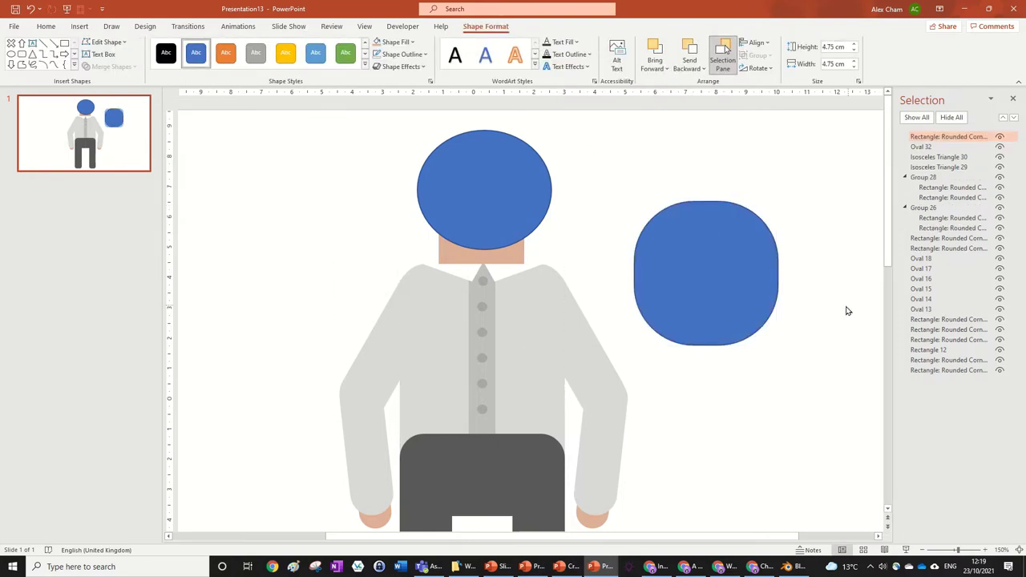
left_click(847, 309)
left_click(727, 261)
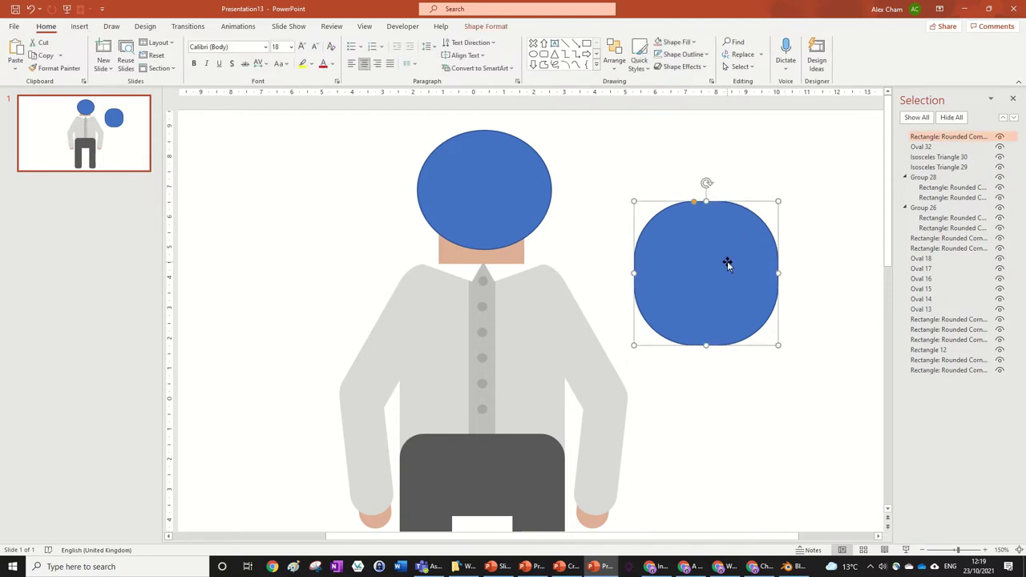
key("Delete")
- Stretch the head oval upward to about 4.22 cm high, remove its outline, and fill it with the skin tone
left_click(509, 194)
left_click_drag(484, 132, 486, 121)
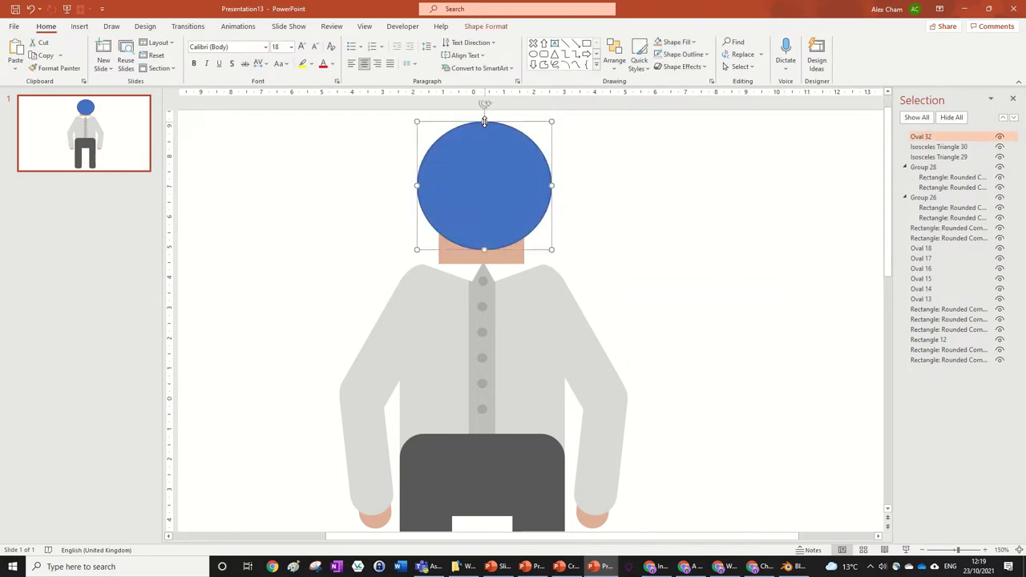
left_click(501, 27)
left_click(376, 54)
left_click(376, 42)
left_click(713, 176)
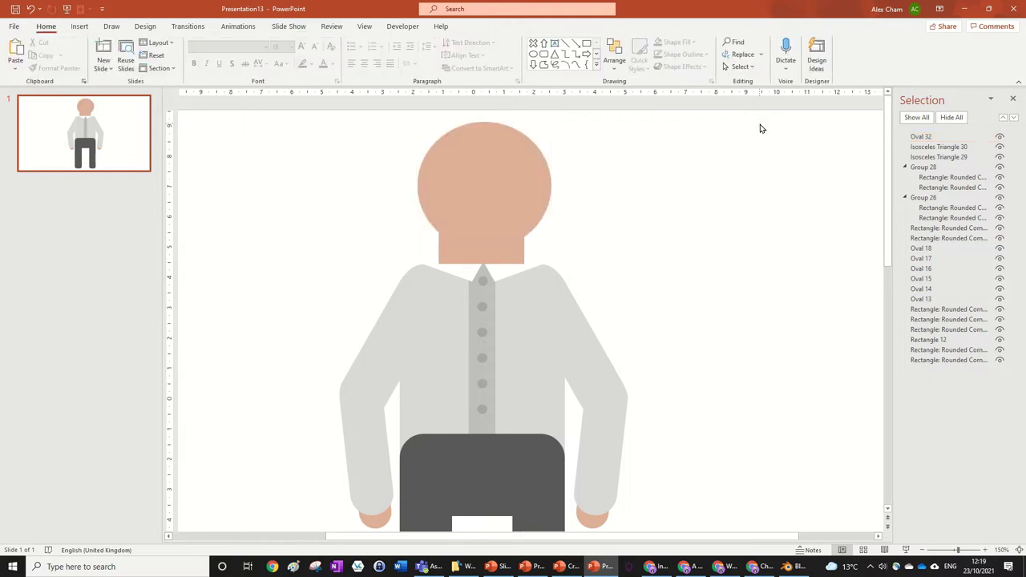
- Centre the head over the neck and give it a slightly lighter custom skin tone than the neck
left_click(533, 177)
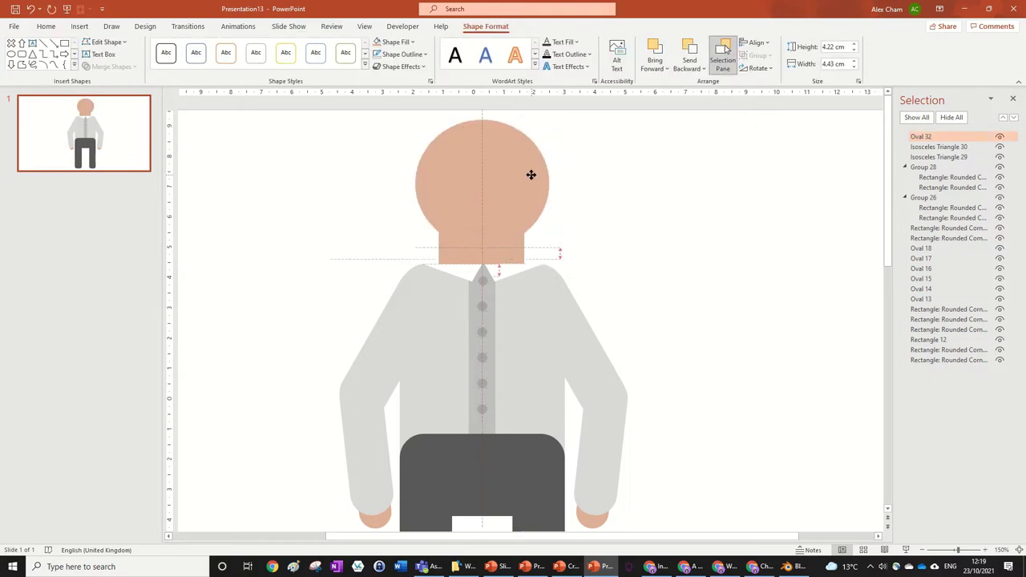
left_click(395, 42)
left_click(405, 207)
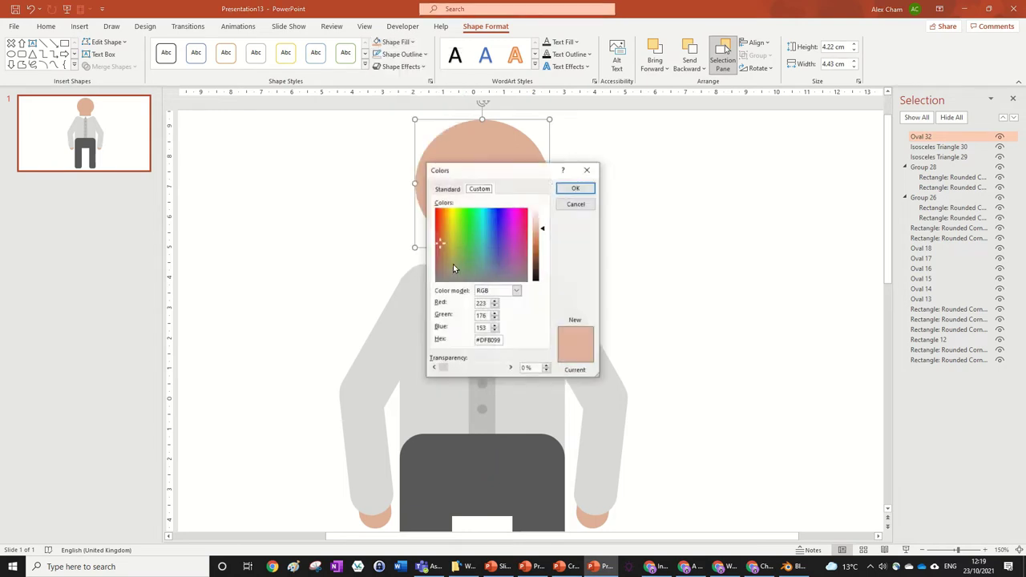
left_click(588, 188)
left_click(683, 260)
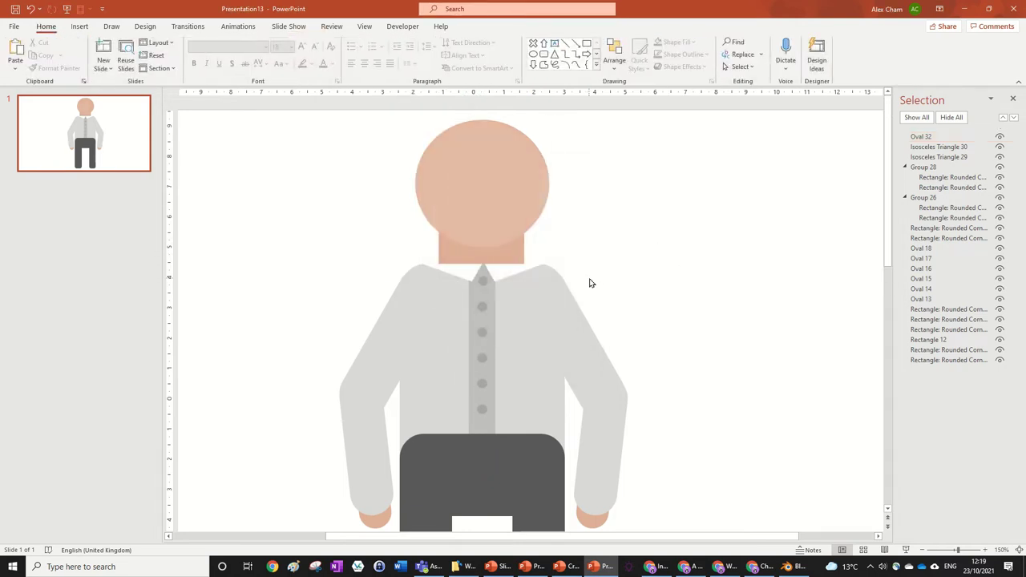
- Duplicate the head oval and shrink the copy to a small ear-sized circle at the right side of the head
scroll(589, 283, "up", 5)
left_click(478, 127)
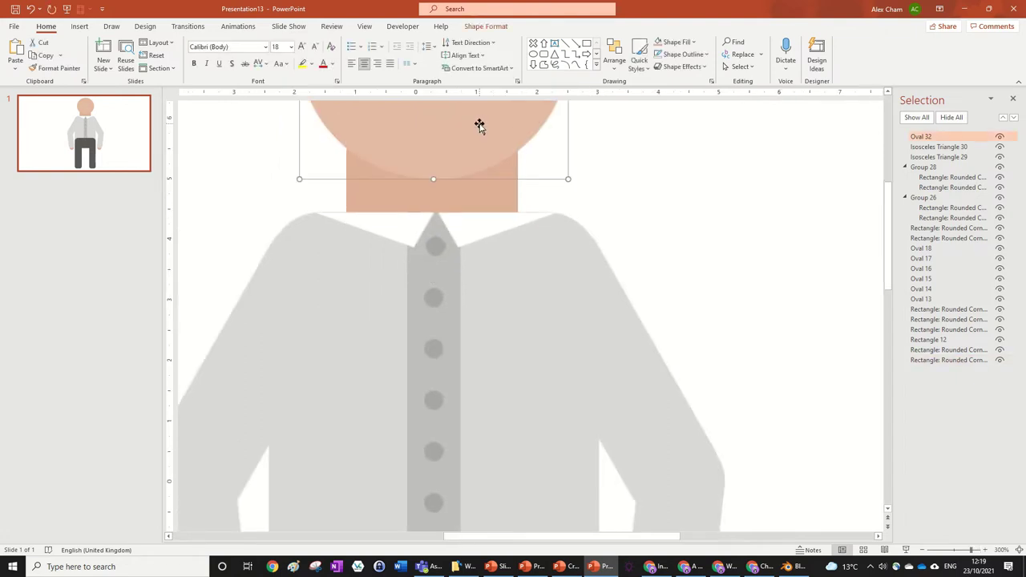
scroll(628, 223, "down", 8)
scroll(628, 223, "up", 5)
scroll(628, 223, "down", 3)
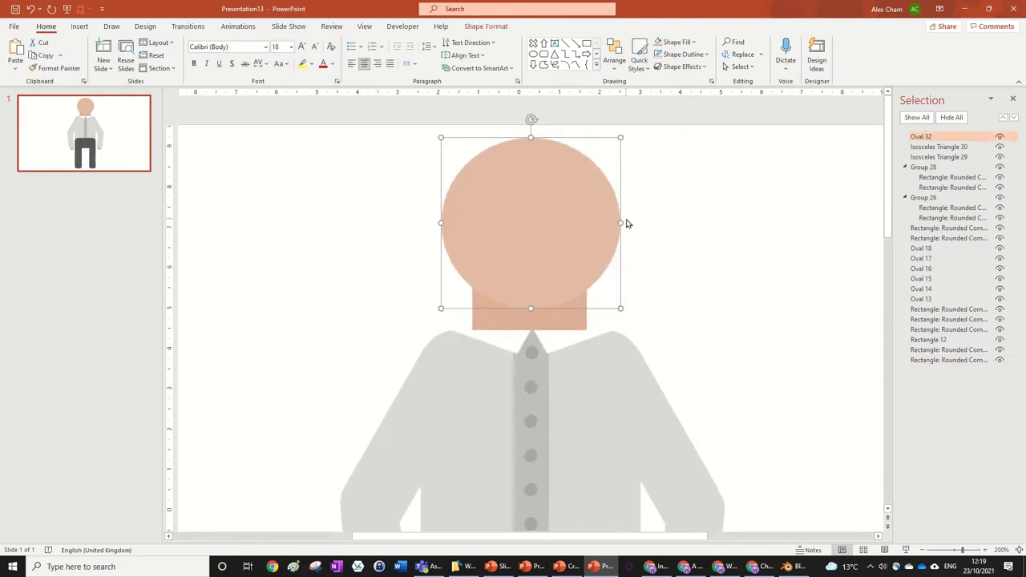
left_click_drag(562, 202, 586, 200)
left_click_drag(622, 248, 633, 207)
left_click(671, 227)
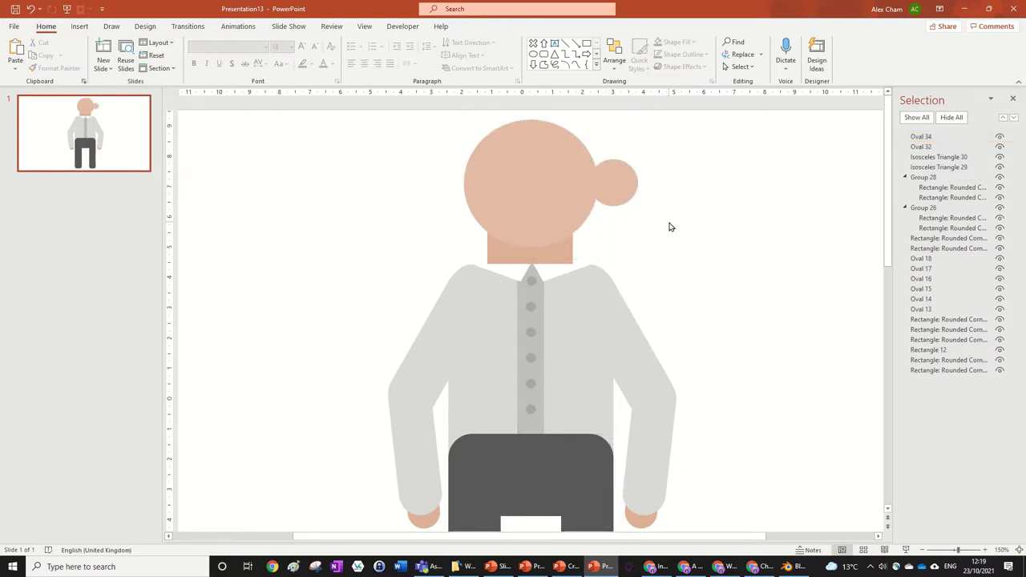
- Narrow the small circle to an upright oval and tilt it slightly clockwise to form an ear
left_click(620, 190)
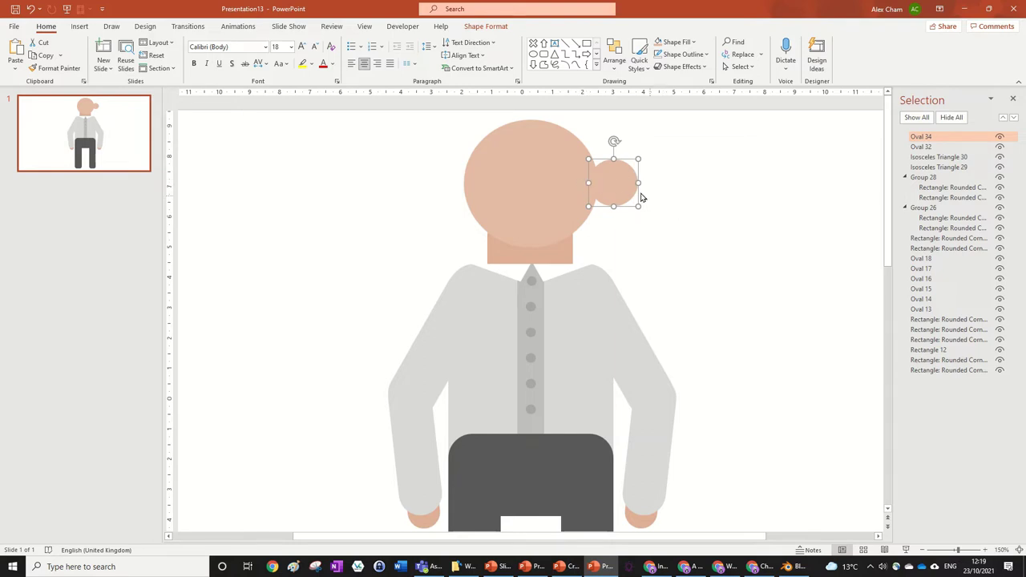
left_click_drag(635, 183, 607, 190)
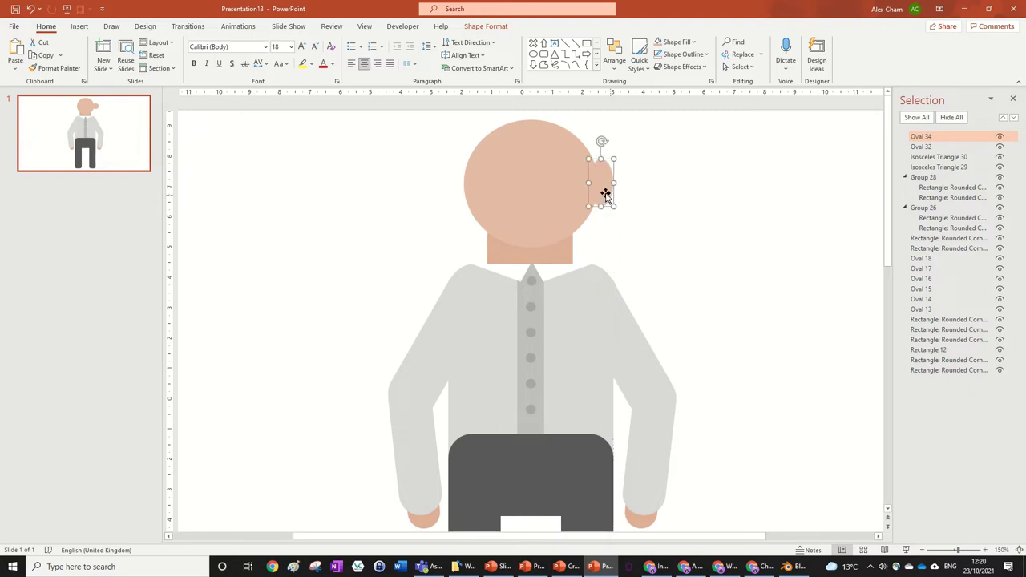
left_click_drag(602, 144, 607, 149)
left_click(678, 198)
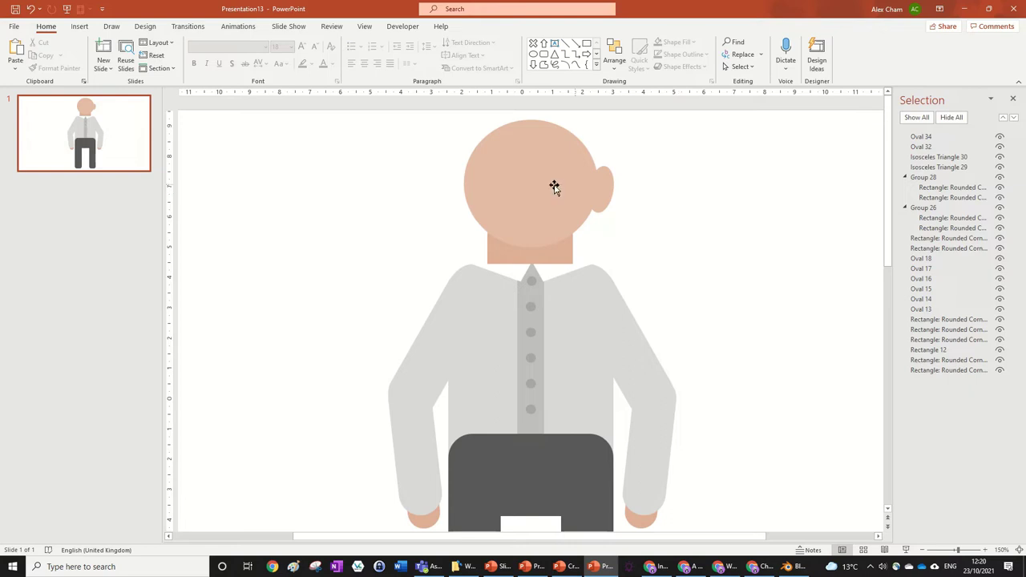
- Reduce the ear to about 1.11 cm high and 0.67 cm wide and set it against the side of the head
left_click(607, 186)
left_click_drag(611, 215, 608, 196)
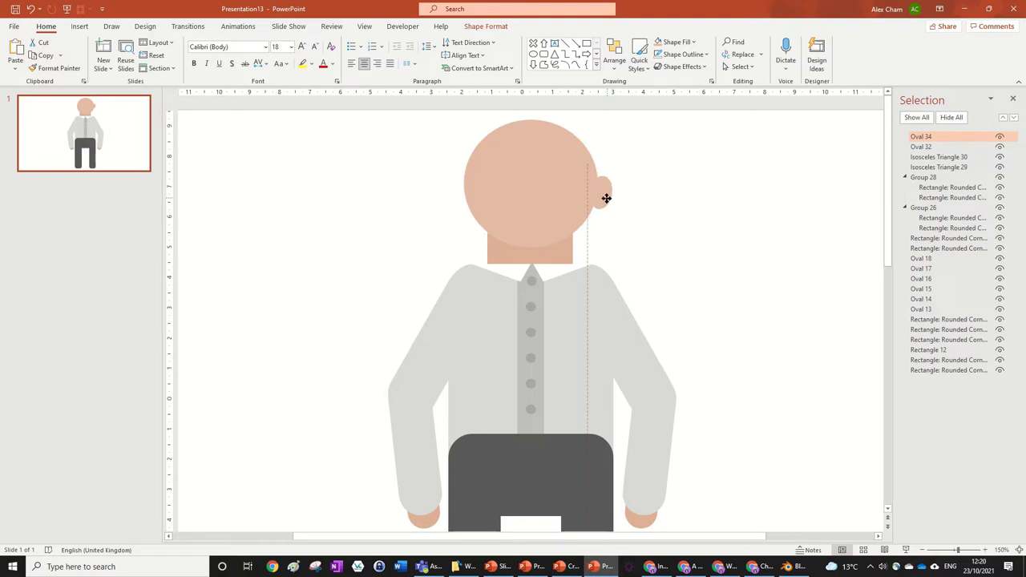
left_click_drag(606, 198, 605, 196)
left_click(461, 167)
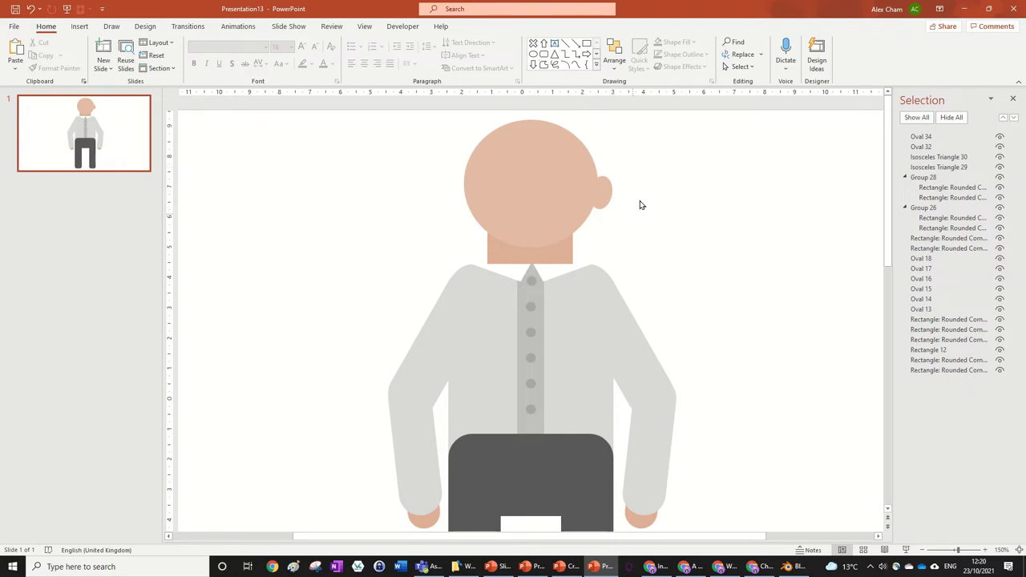
- Duplicate the ear to the opposite side of the head and flip the copy horizontally
left_click_drag(605, 192, 458, 201)
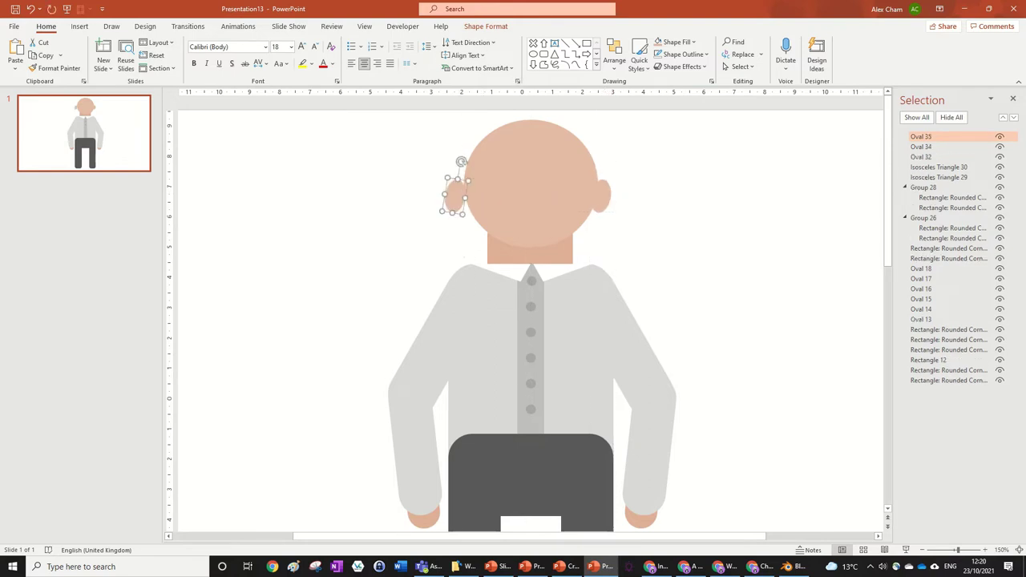
left_click(669, 199)
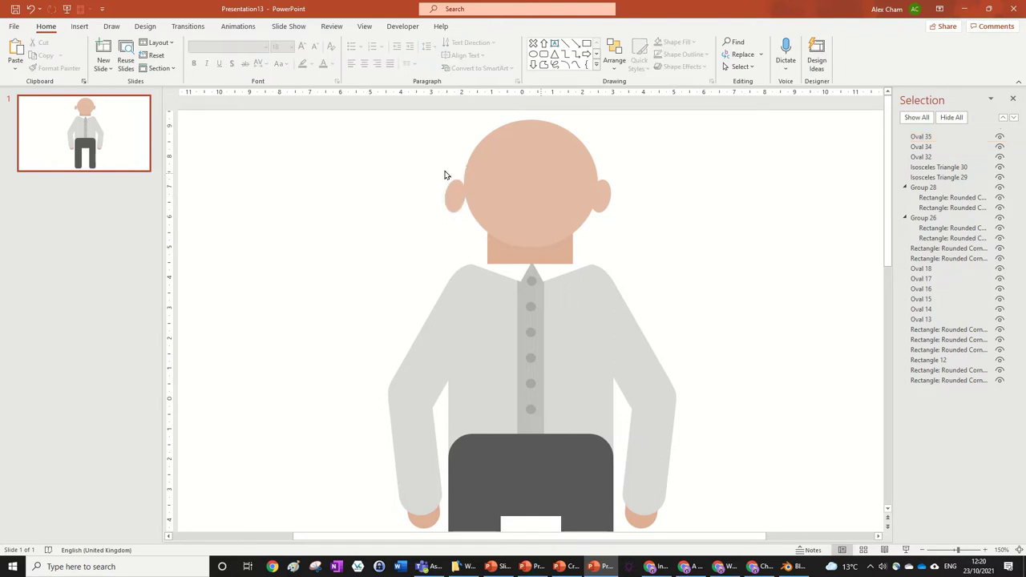
left_click(455, 192)
left_click(485, 26)
left_click_drag(461, 162, 451, 155)
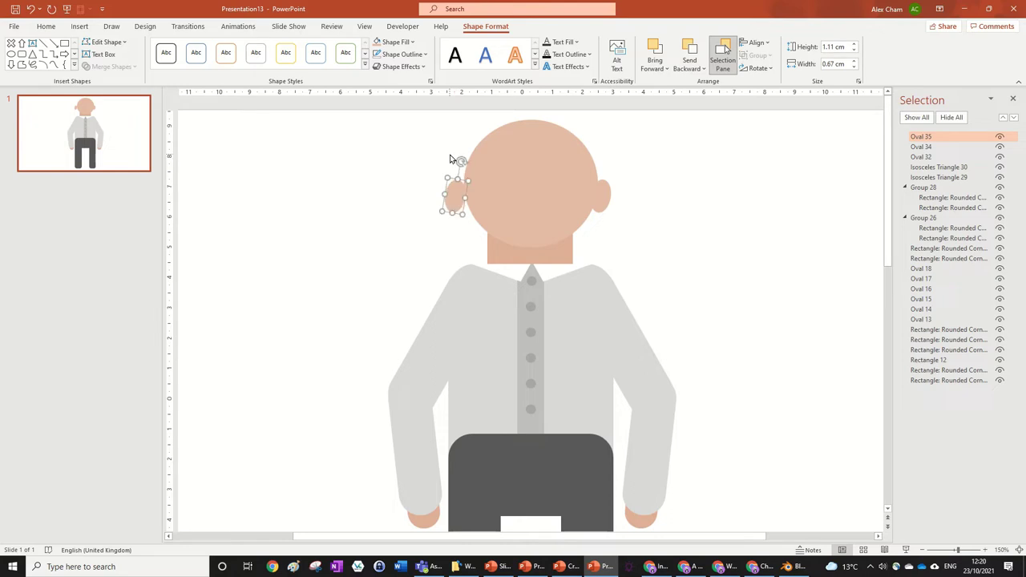
left_click(755, 69)
left_click(441, 232)
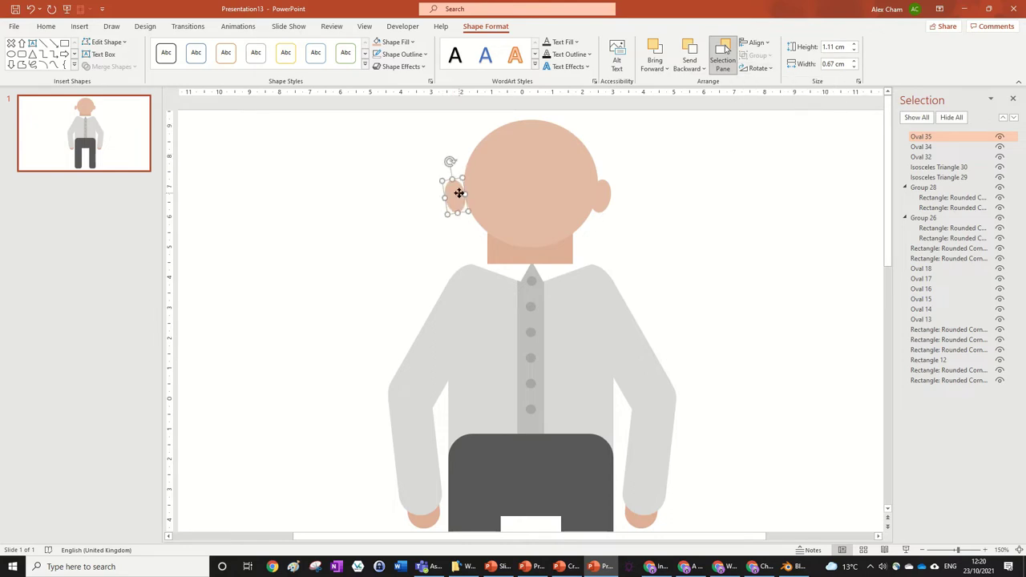
- Move both ears inward so that they overlap the sides of the head symmetrically
left_click_drag(458, 193, 468, 194)
left_click_drag(603, 202, 599, 201)
left_click(463, 196)
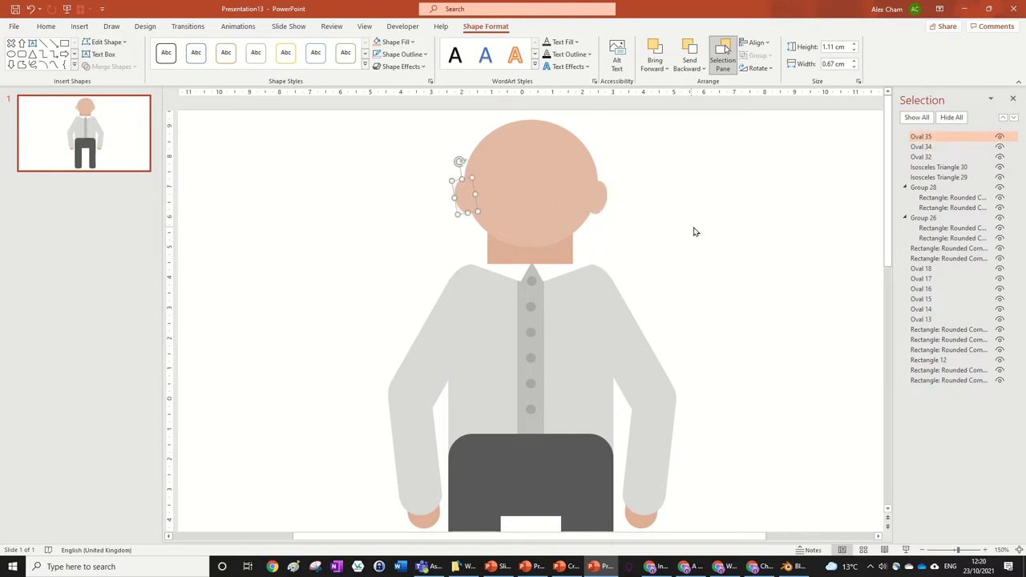
left_click(744, 270)
- Place a 2.54 cm circle on the face, fill it black, and shrink it to a small eye dot
scroll(694, 190, "up", 5)
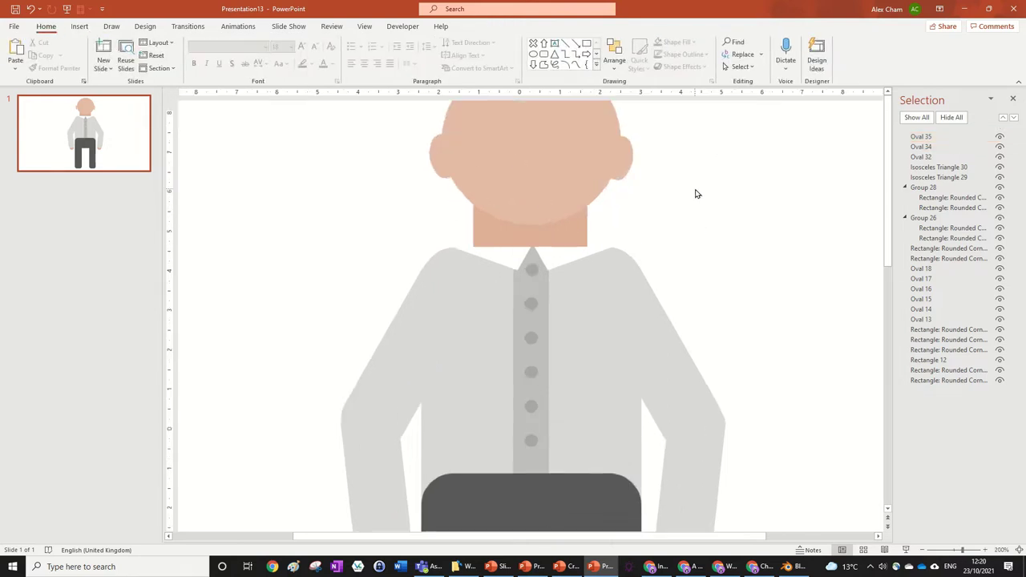
scroll(694, 190, "down", 5)
left_click(533, 55)
left_click(532, 143)
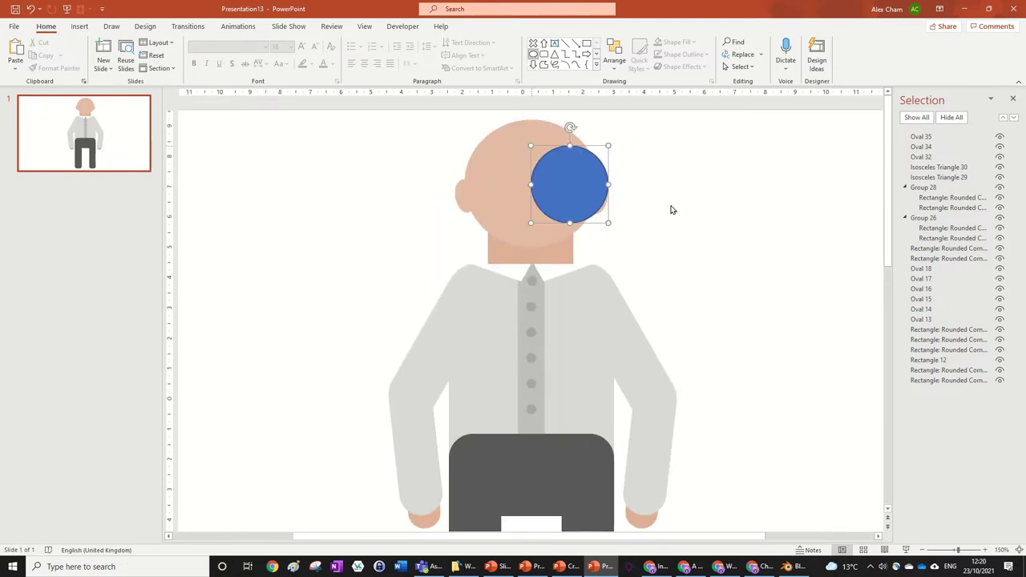
scroll(703, 233, "up", 5)
left_click(399, 43)
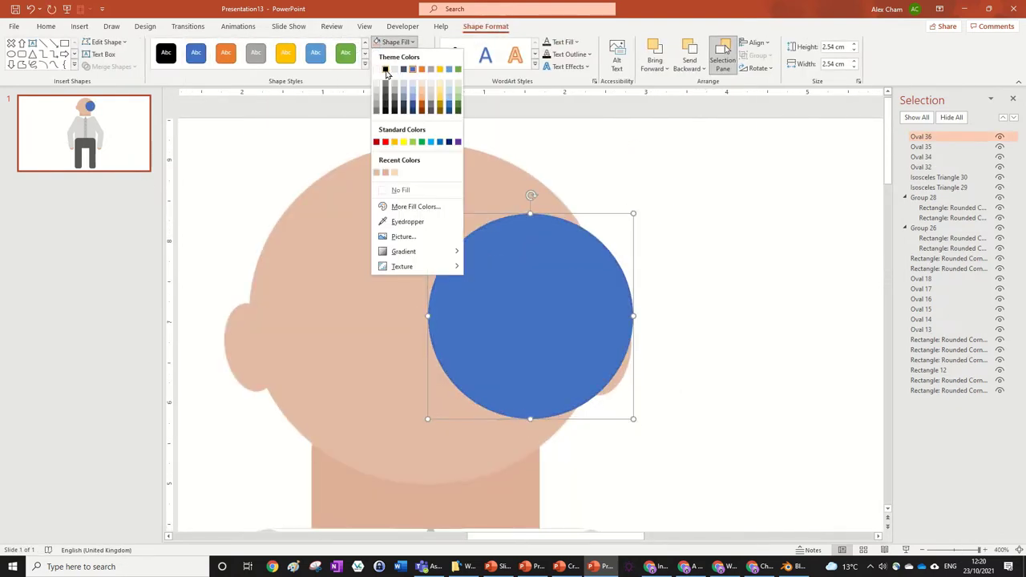
left_click(395, 64)
left_click_drag(638, 424, 470, 322)
left_click(689, 270)
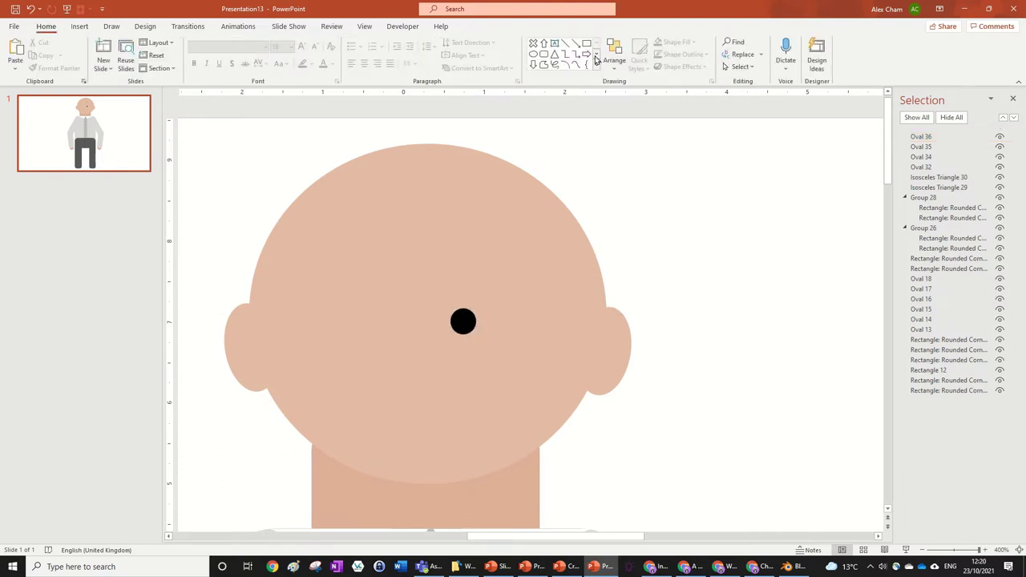
- Place a 2.54 cm chord shape on the face and move it to the upper part of the head
left_click(596, 66)
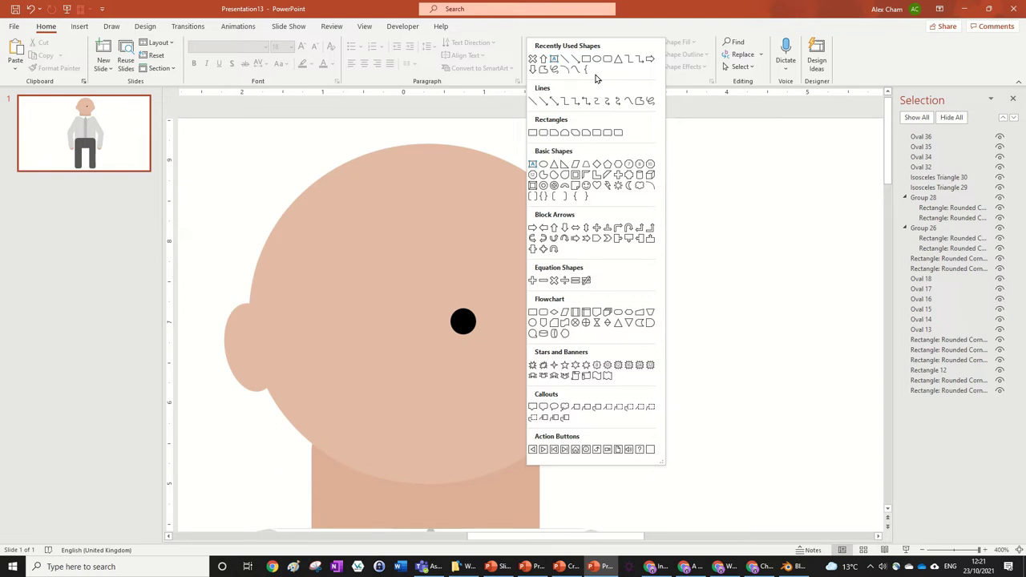
left_click(554, 175)
left_click_drag(367, 244, 573, 449)
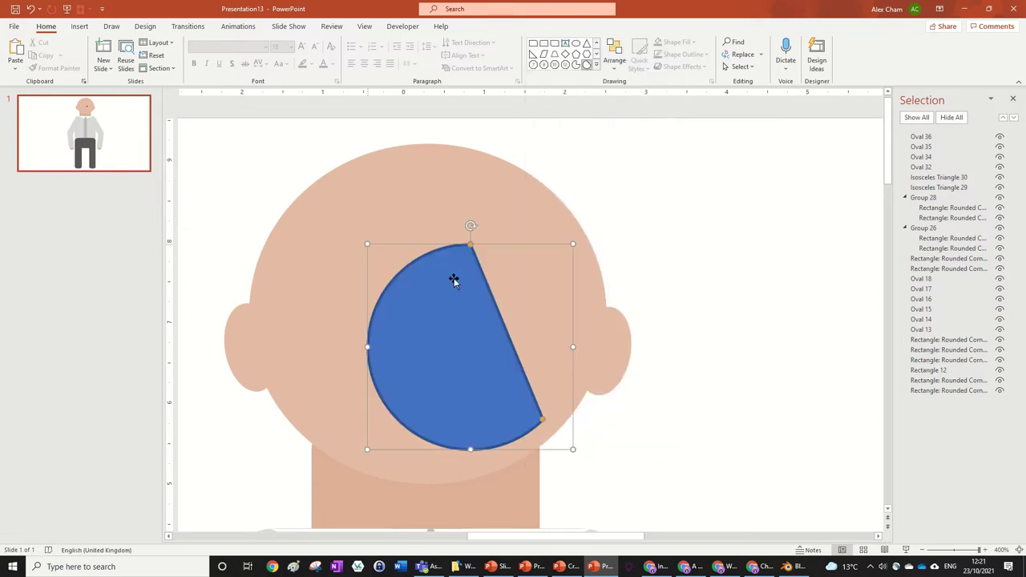
left_click_drag(453, 280, 380, 266)
left_click_drag(392, 169, 534, 273)
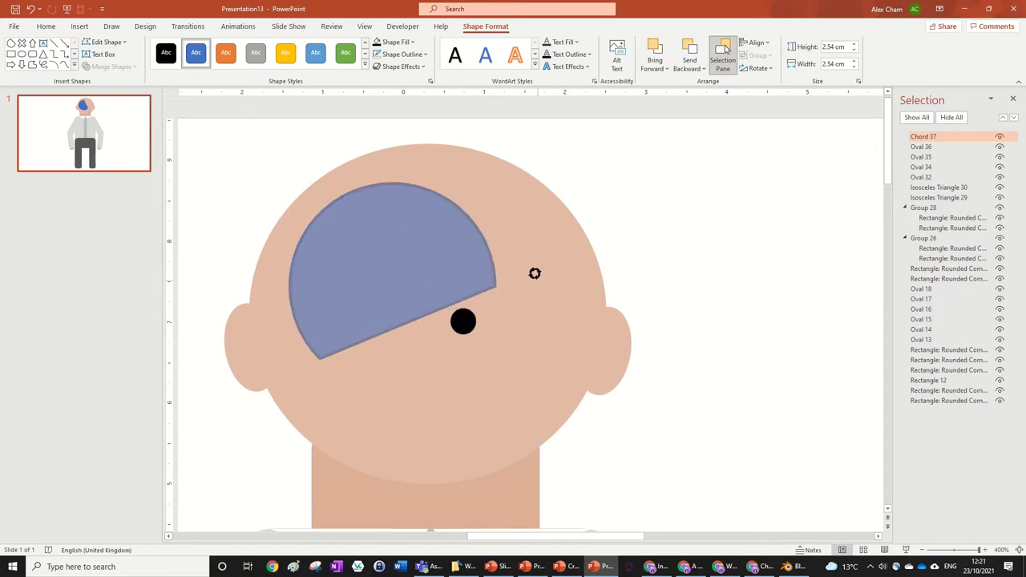
key("Escape")
- Adjust the chord so its flat edge faces down, and enlarge it to about 4.34 cm over the top of the head
left_click_drag(465, 360, 491, 303)
left_click_drag(507, 391, 612, 505)
left_click_drag(499, 280, 464, 239)
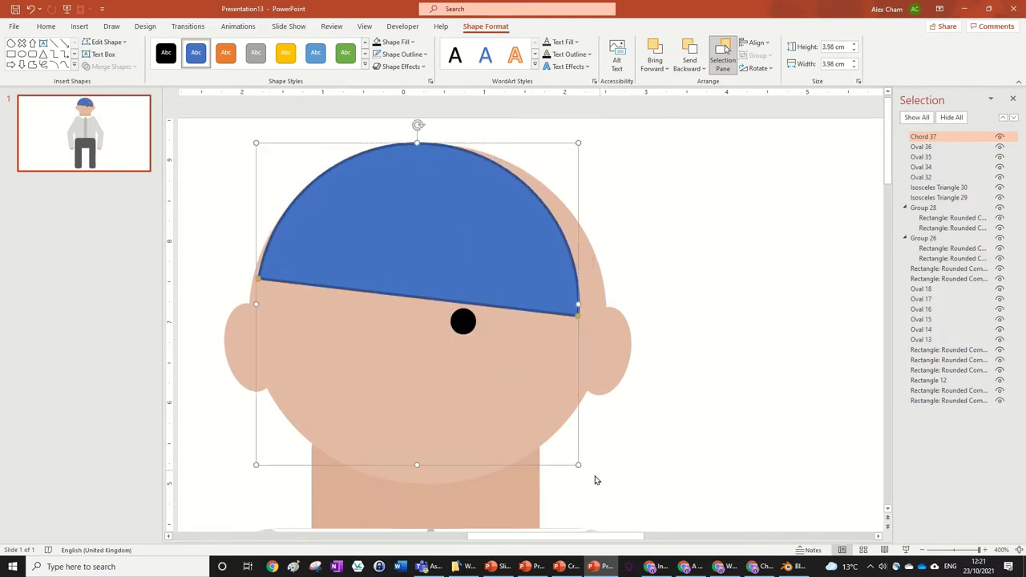
left_click_drag(576, 464, 607, 494)
left_click_drag(536, 304, 529, 306)
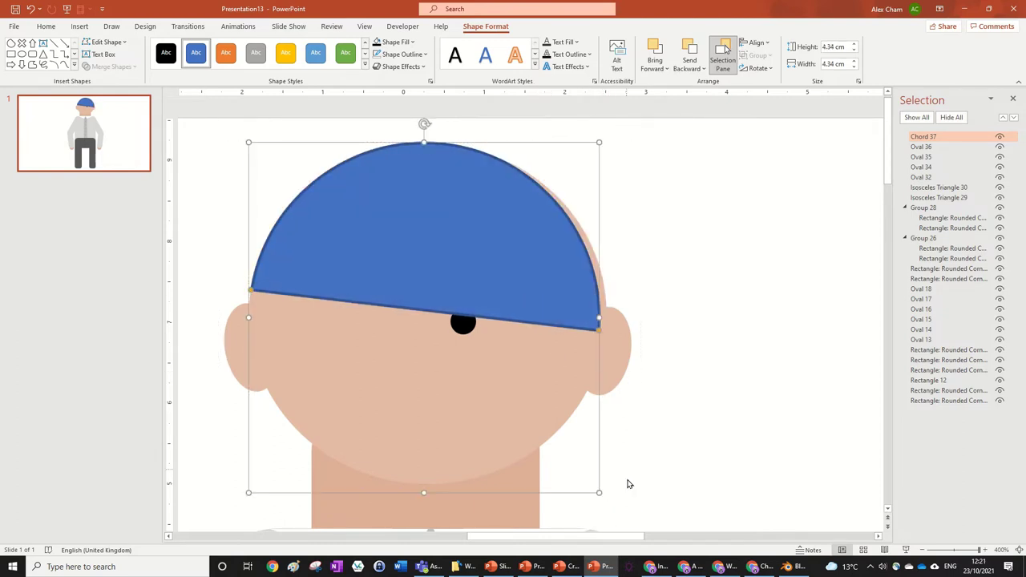
- Enlarge the chord to about 4.43 cm to match the head's width, and level its flat edge across the forehead
left_click_drag(605, 495, 606, 499)
left_click_drag(607, 339, 604, 292)
left_click_drag(250, 295, 253, 293)
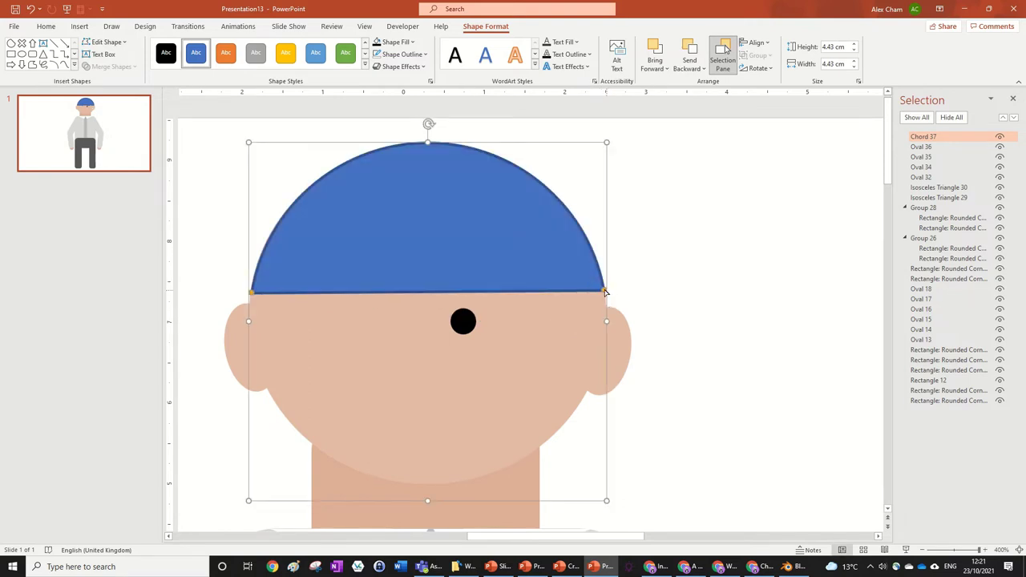
left_click_drag(605, 293, 607, 295)
left_click(769, 290)
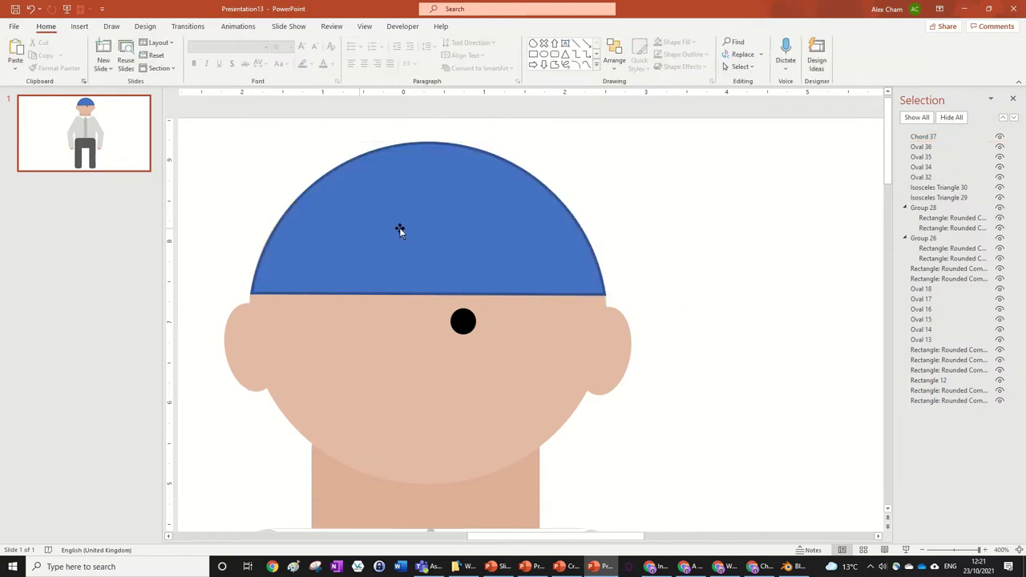
- Try to shape the chord as a hairline by editing its points and arching its flat edge upward over the forehead
left_click(400, 230)
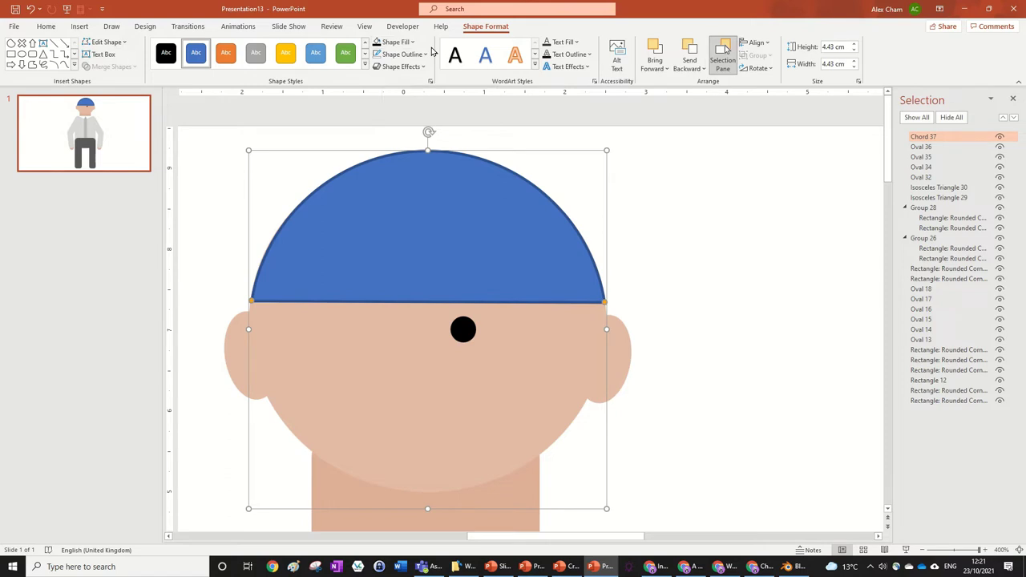
left_click(108, 42)
left_click(105, 72)
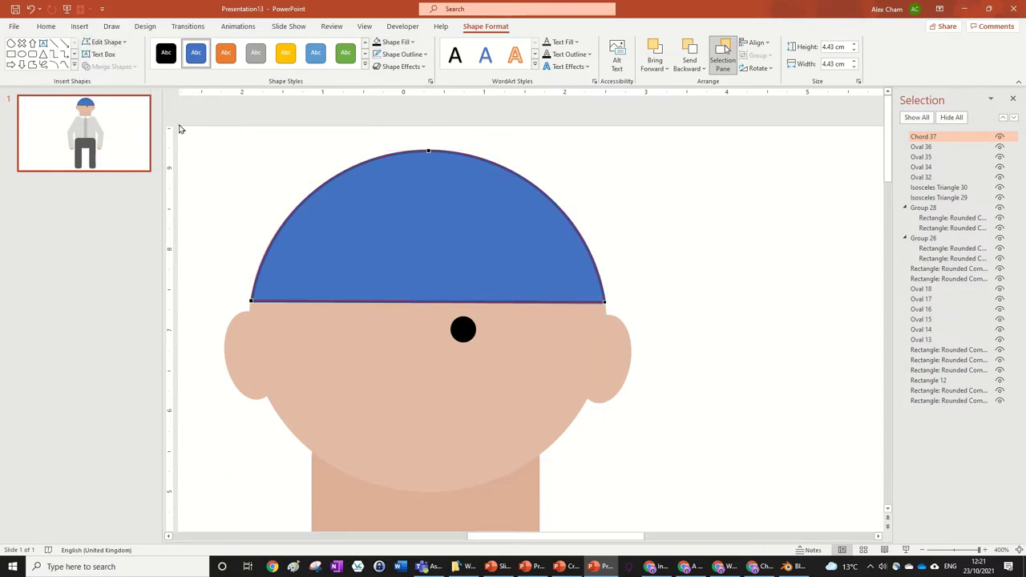
left_click_drag(422, 302, 423, 256)
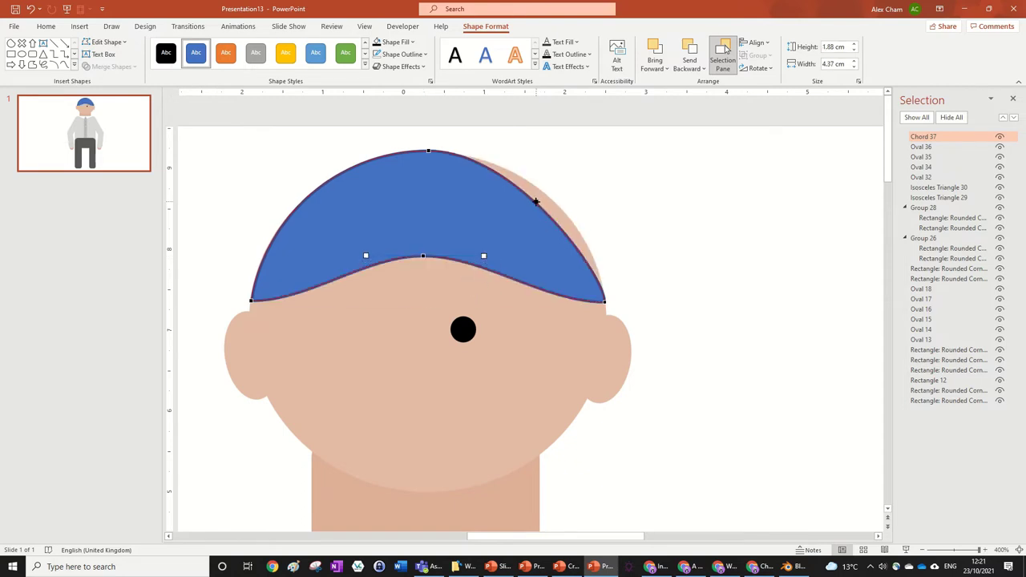
- Try to reshape the chord's upper outline around the crown by moving and adjusting its edit points
left_click_drag(535, 201, 550, 196)
left_click_drag(370, 157, 359, 156)
left_click_drag(429, 151, 502, 170)
right_click(426, 146)
left_click(577, 160)
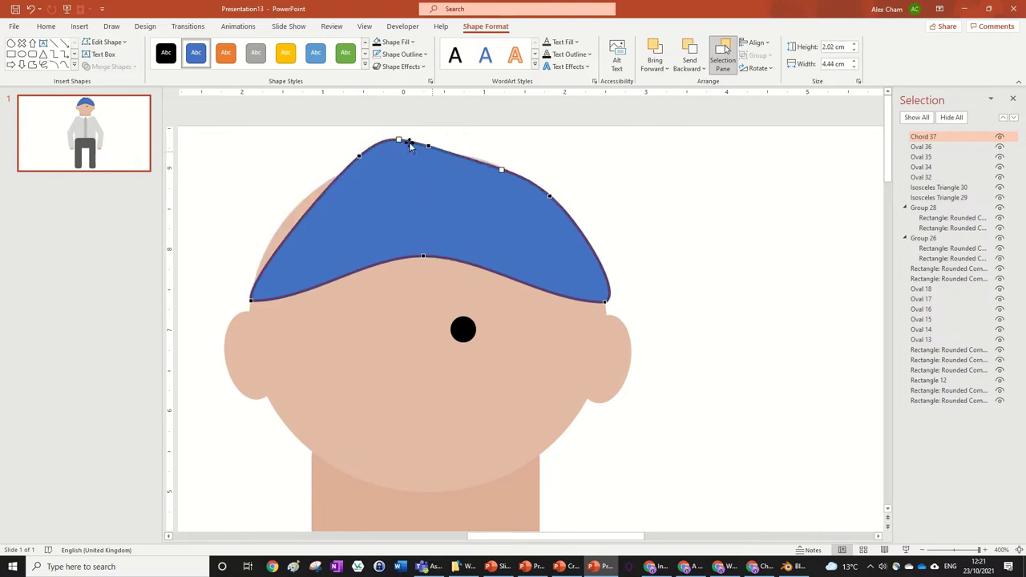
left_click_drag(400, 139, 389, 150)
left_click_drag(310, 205, 290, 199)
left_click(668, 222)
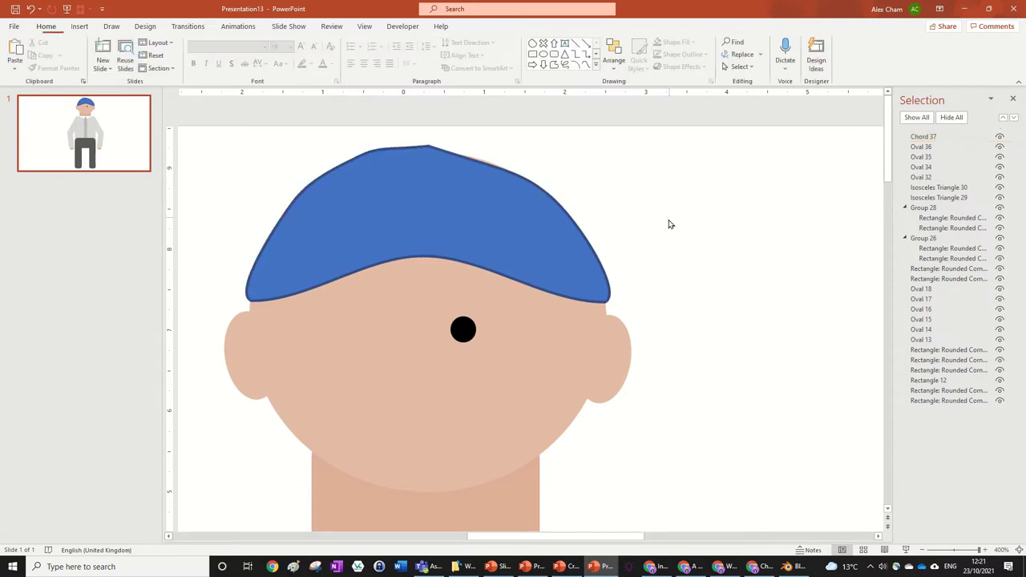
- Undo the point edits to restore the smooth chord with its level edge across the forehead
left_click(547, 233)
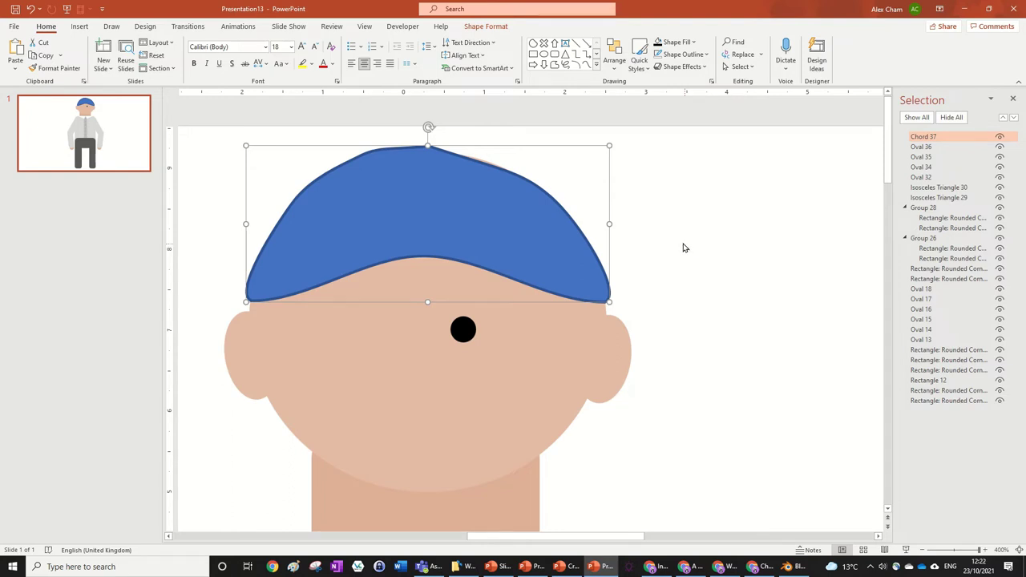
key("ctrl+z")
key("ctrl+z")
key("ctrl+z")
key("ctrl+z")
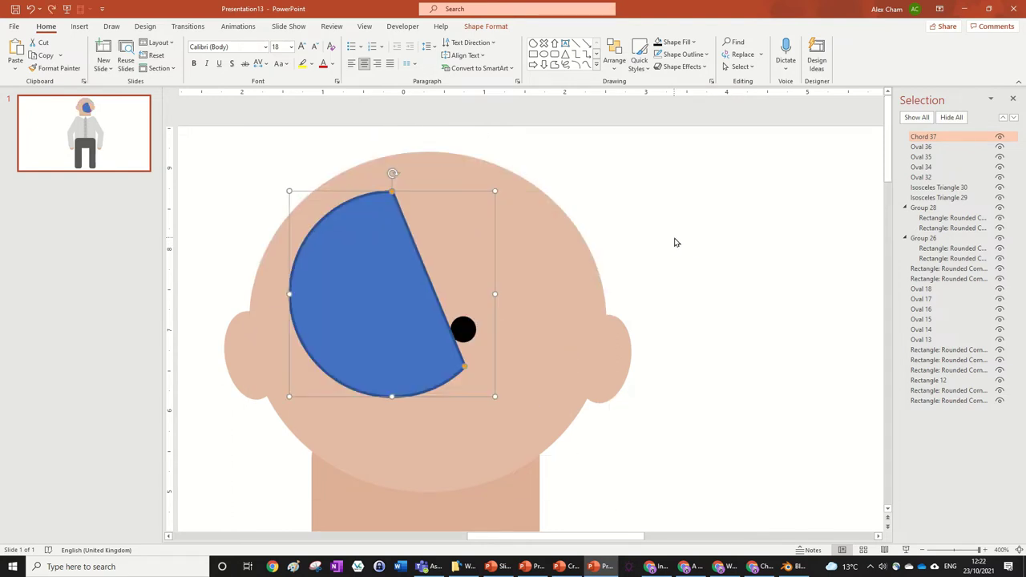
key("ctrl+y")
key("ctrl+y")
key("ctrl+y")
key("ctrl+y")
key("ctrl+y")
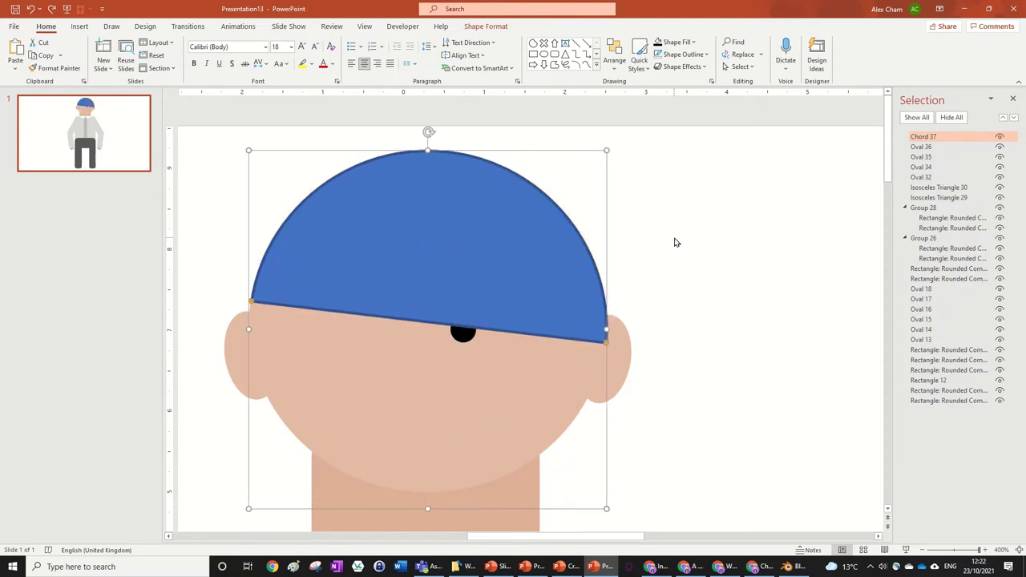
key("ctrl+z")
left_click(715, 315)
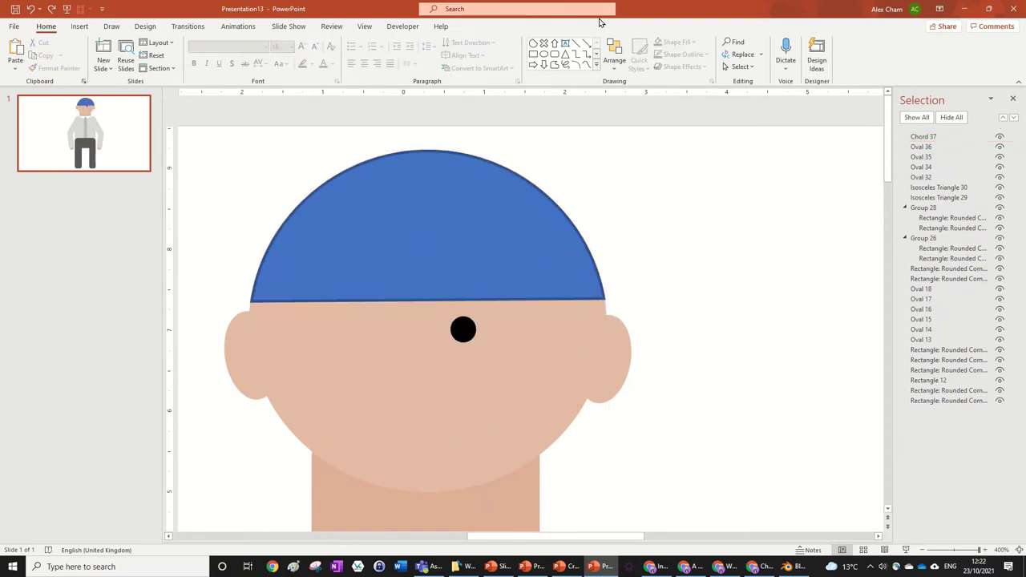
- Draw a thin rounded rectangle about 0.22 cm high and 4.95 cm wide along the chord's base as a cap brim
left_click(555, 54)
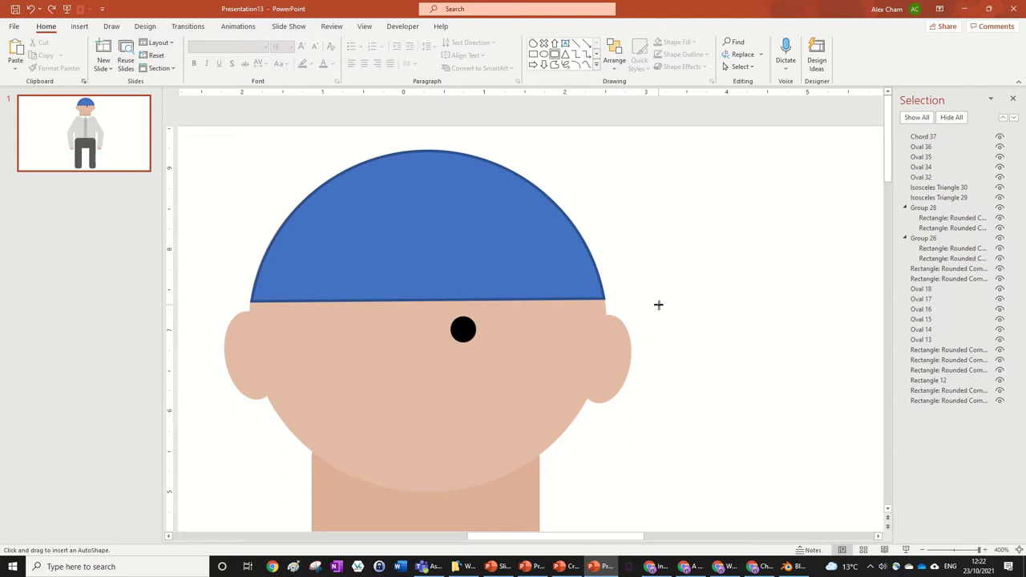
left_click_drag(659, 302, 260, 283)
left_click_drag(457, 297, 460, 300)
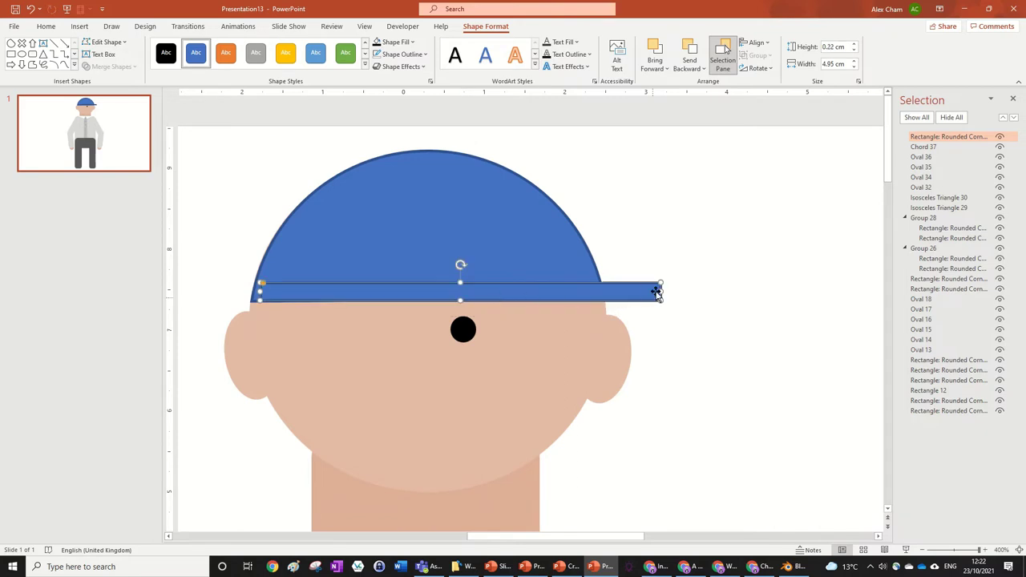
left_click(515, 229, "shift")
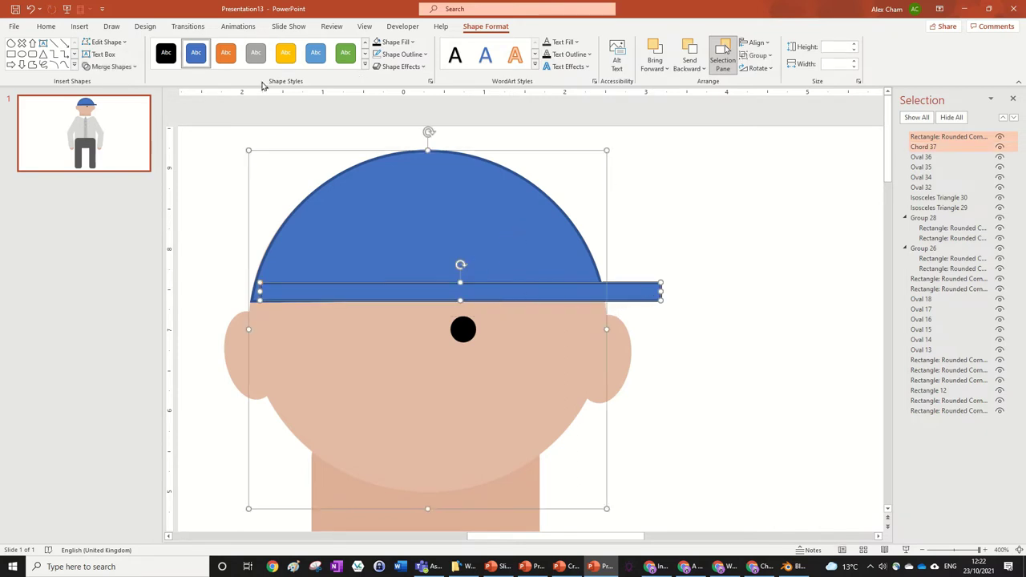
left_click(673, 238)
left_click(499, 232)
left_click(572, 291, "shift")
left_click(124, 70)
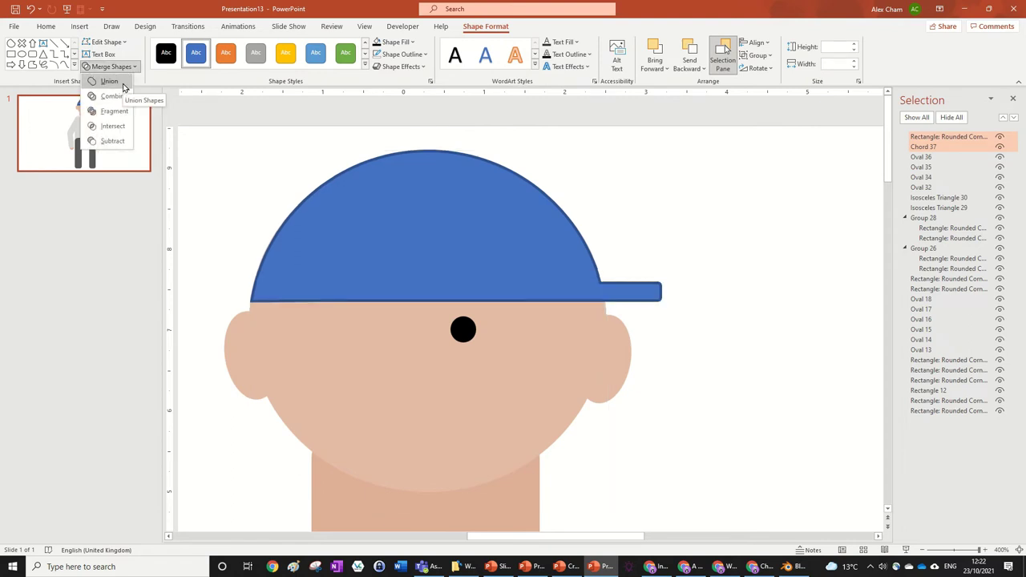
left_click(838, 377)
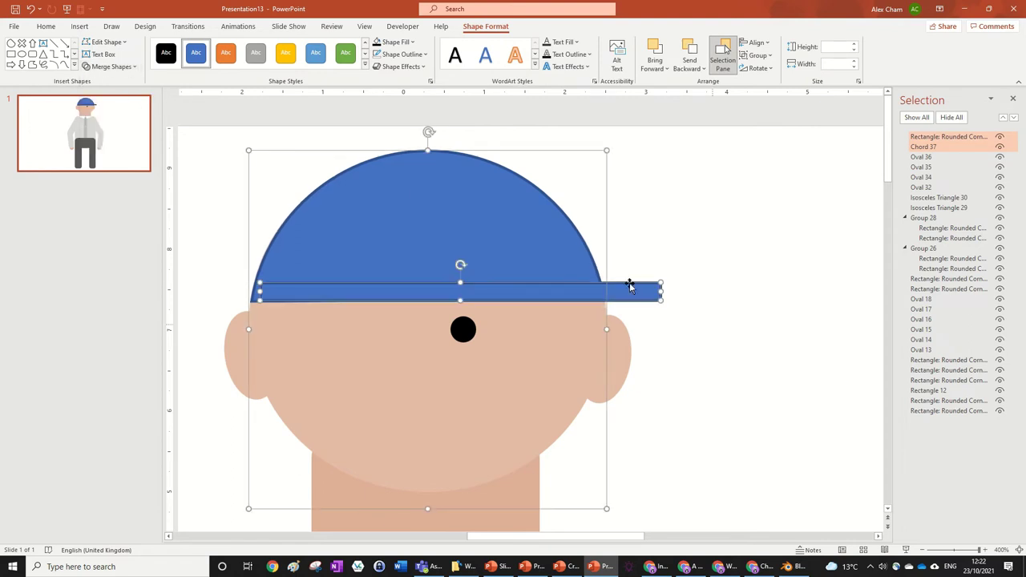
- Lengthen the brim outward past the ear to about 5.41 cm wide
left_click(667, 299)
left_click(636, 286)
left_click_drag(660, 291, 697, 294)
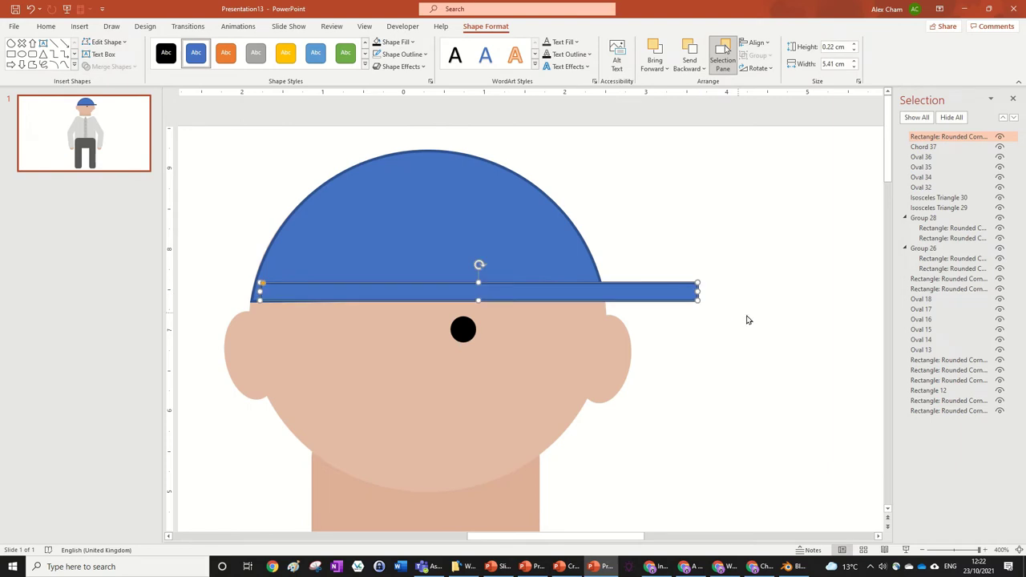
- Merge the brim and the chord into a single cap shape with Union
left_click_drag(799, 322, 163, 112)
left_click(443, 209, "shift")
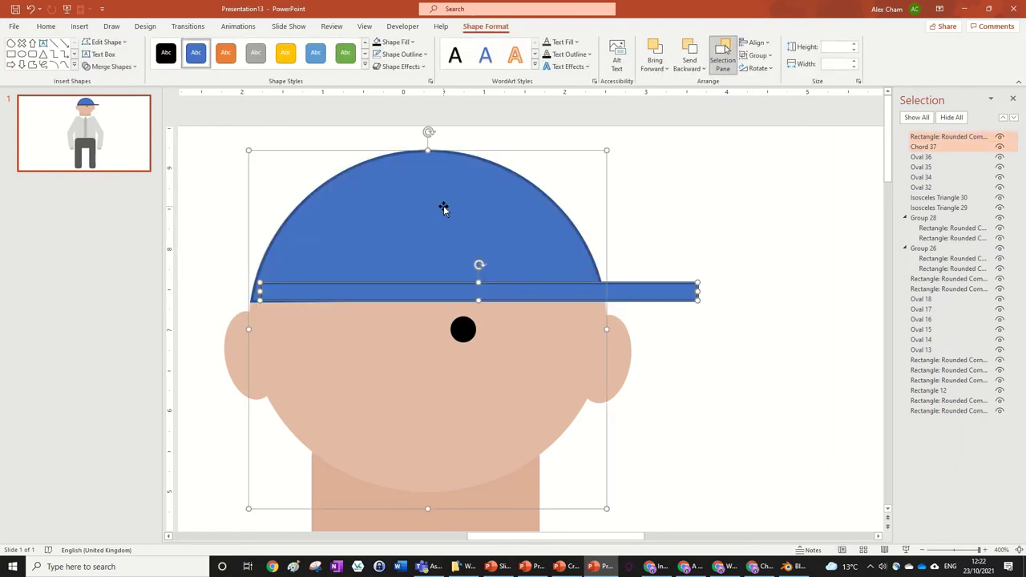
key("ctrl+g")
key("ctrl+shift+g")
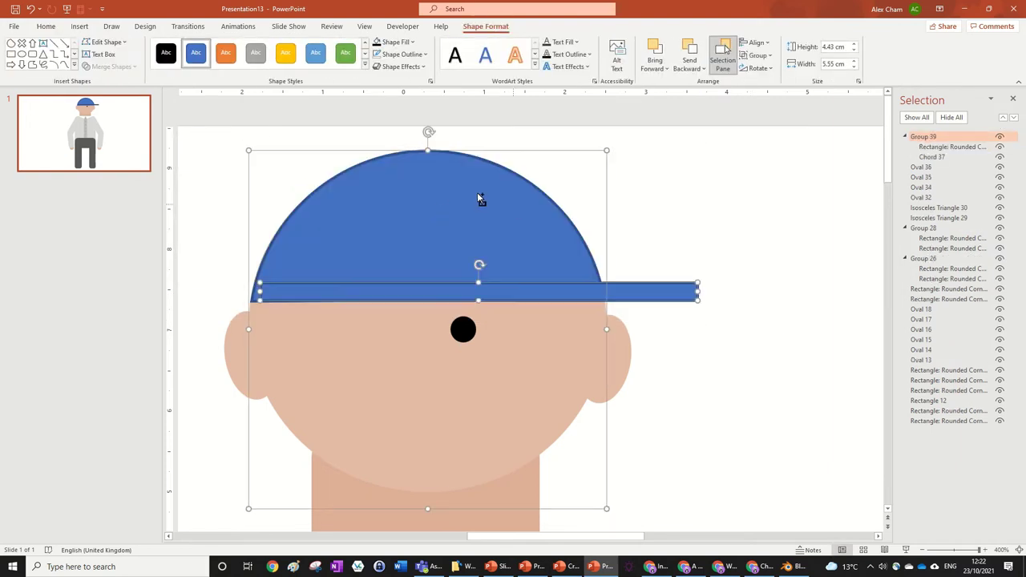
left_click(111, 67)
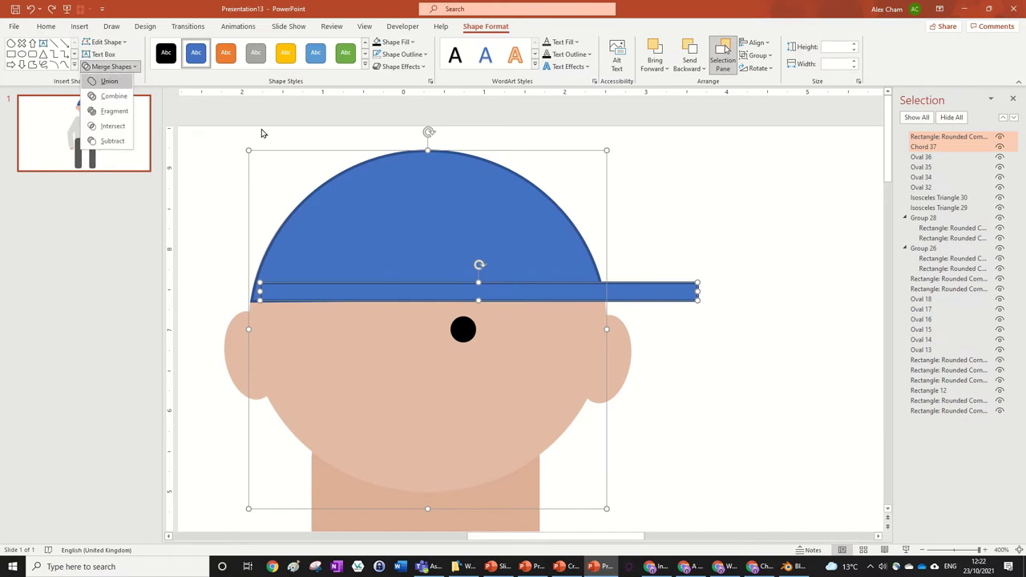
left_click(109, 80)
- Fill the cap with the standard dark red and remove its outline
left_click(394, 41)
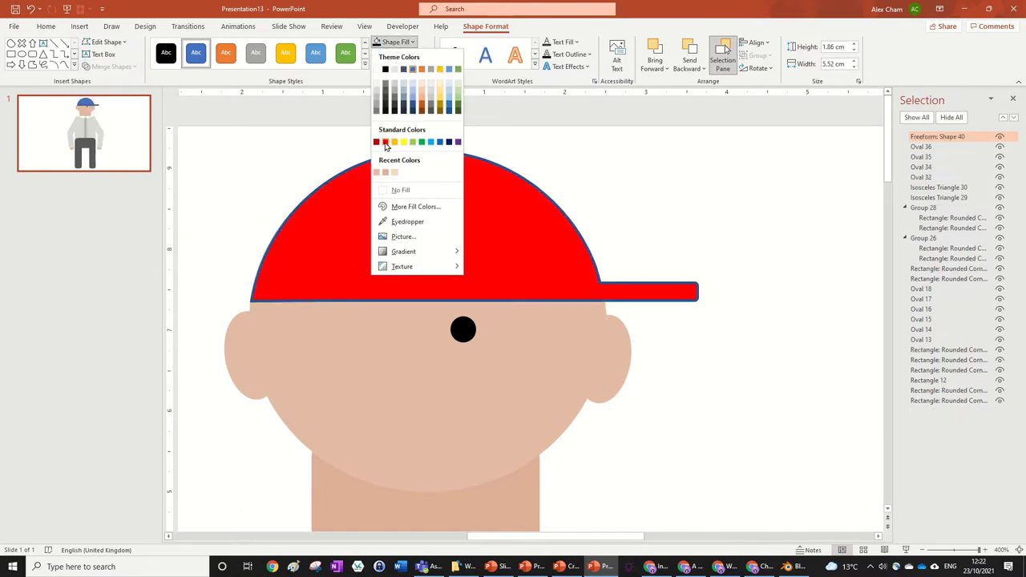
left_click(376, 142)
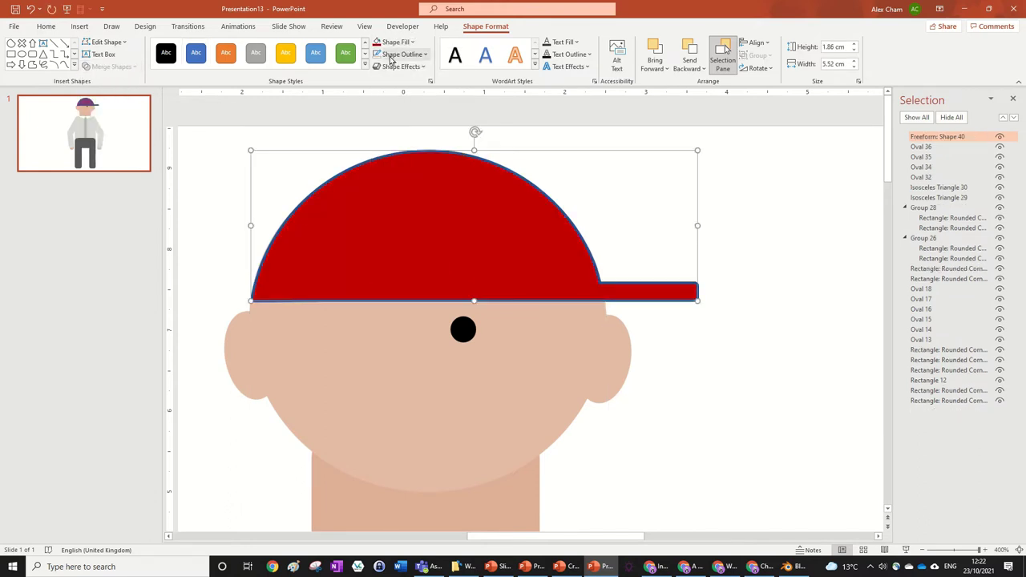
left_click(393, 55)
left_click(842, 229)
left_click(665, 302)
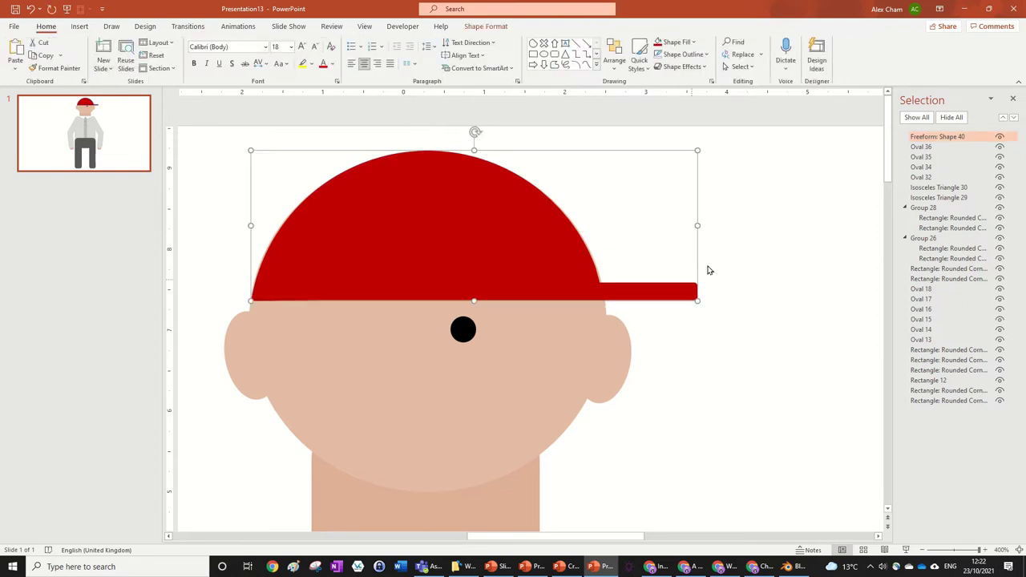
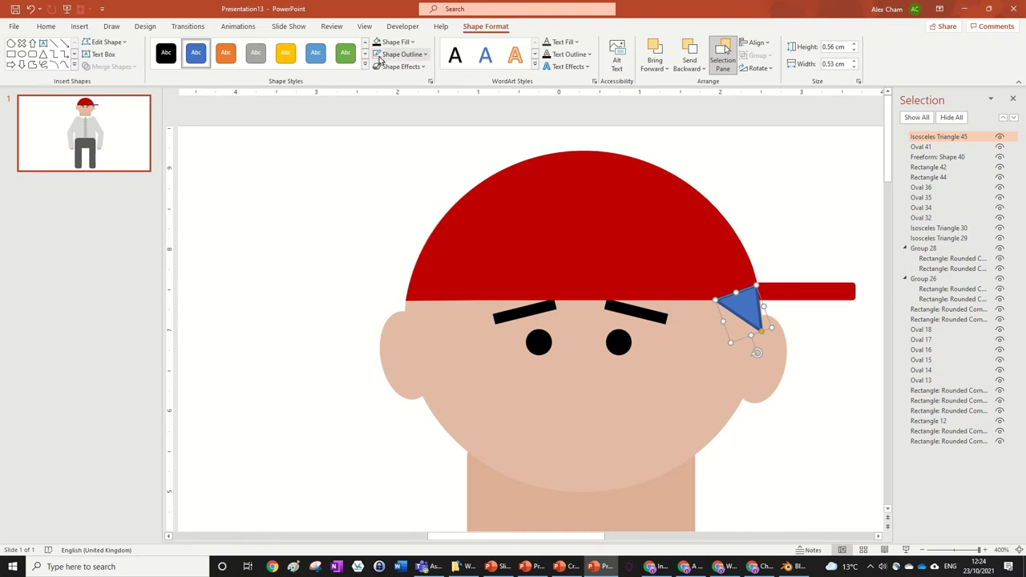
- Nudge the blue triangle against the ear under the brim, fill it black without an outline, and send it behind the cap
left_click_drag(743, 310, 749, 303)
left_click(379, 42)
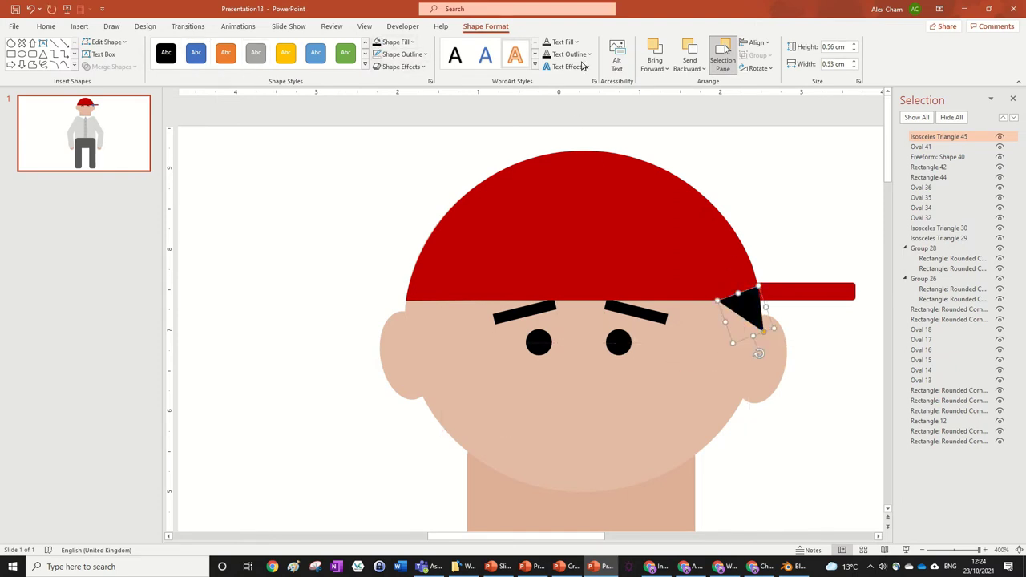
left_click(689, 50)
left_click(690, 50)
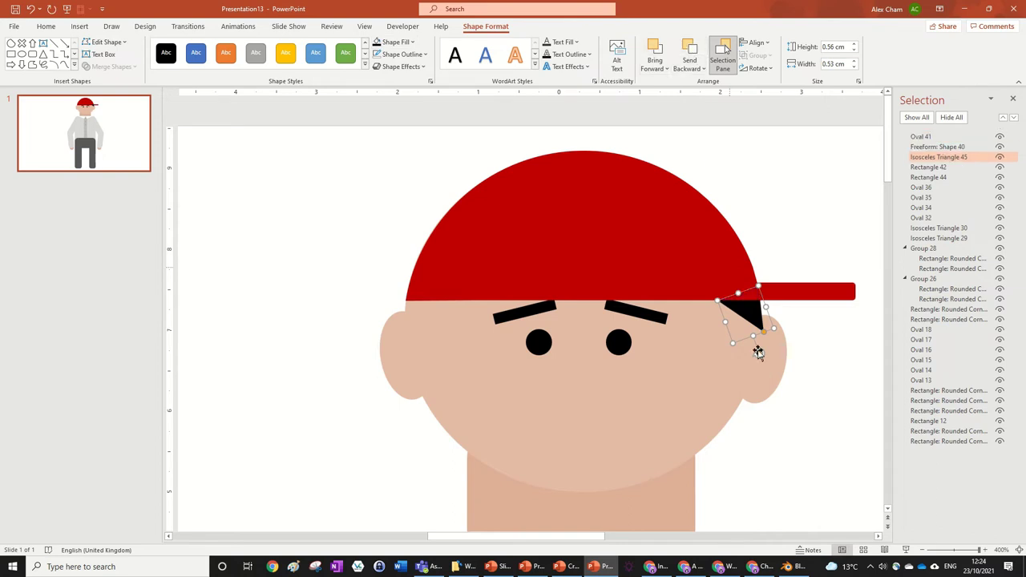
- Narrow the black triangle to a hair spike about 0.23 cm wide and adjust its position and tilt at the ear
left_click(728, 319)
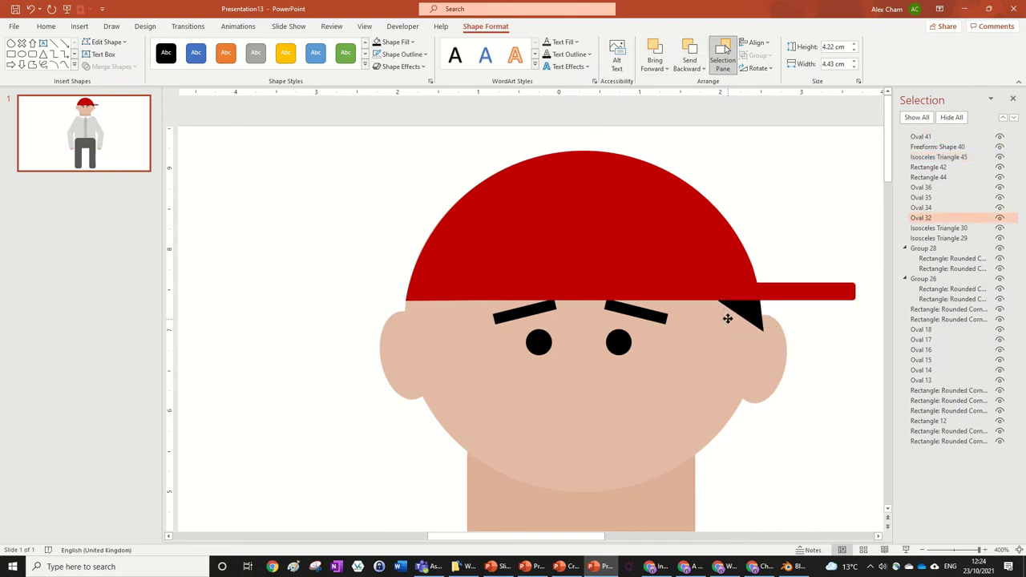
left_click(742, 317)
left_click_drag(744, 315, 749, 312)
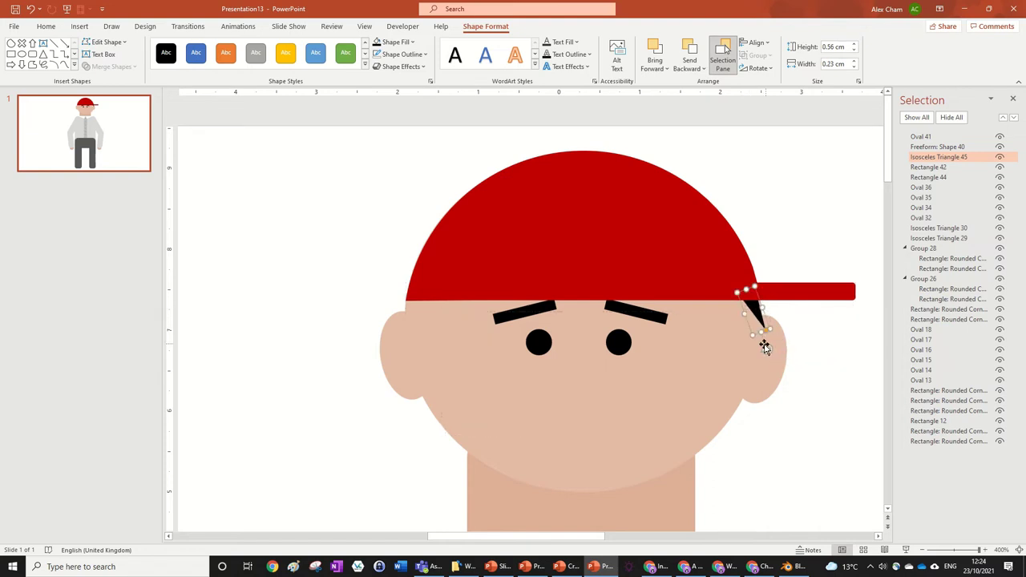
left_click(764, 345)
left_click(760, 306)
left_click_drag(765, 351, 761, 351)
- Duplicate the hair spike just inward of the first, slightly higher, and send the copy behind the cap
left_click_drag(760, 308, 747, 296)
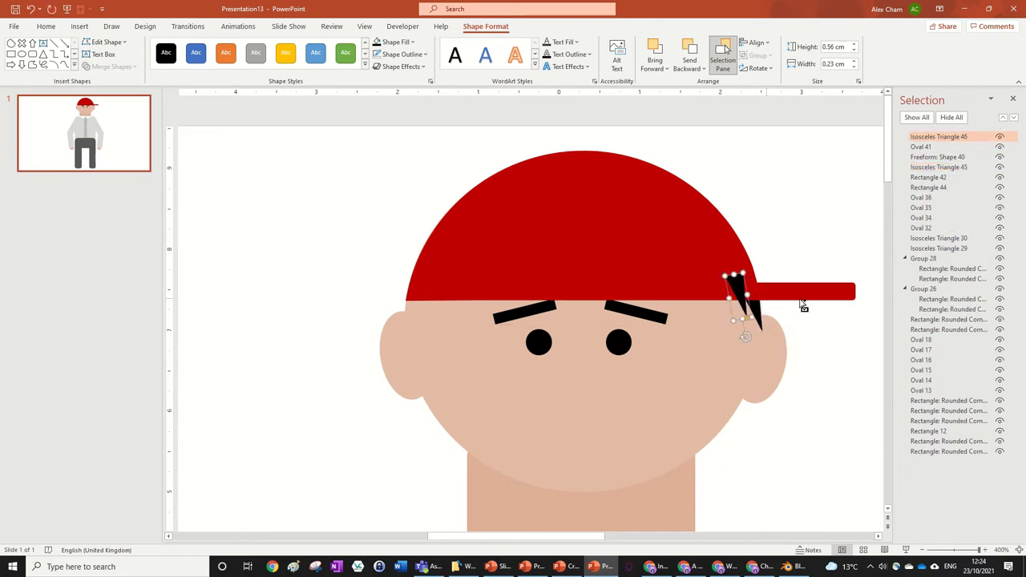
left_click(687, 49)
left_click(687, 50)
left_click(686, 50)
key("Escape")
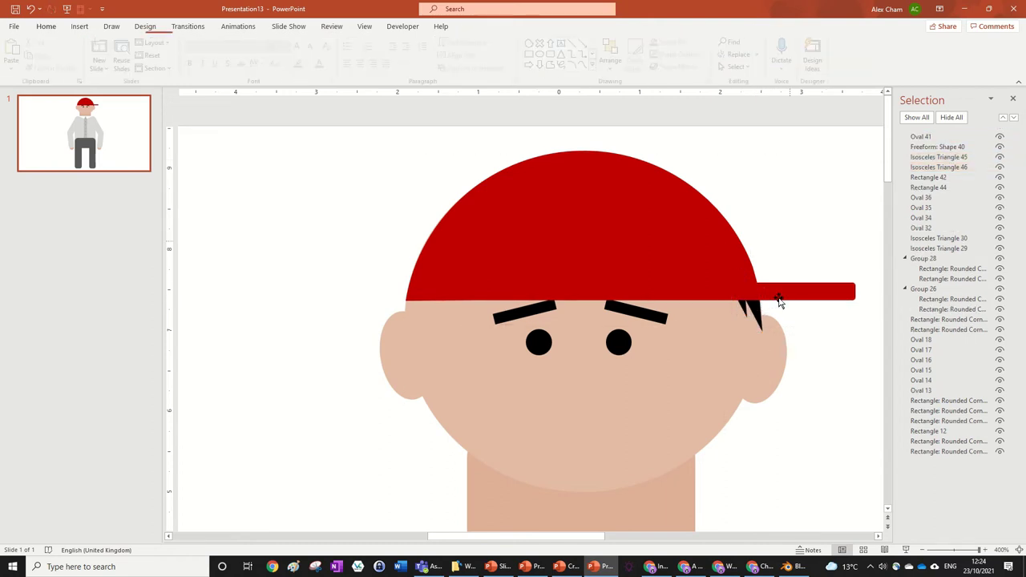
left_click(753, 308)
key("Escape")
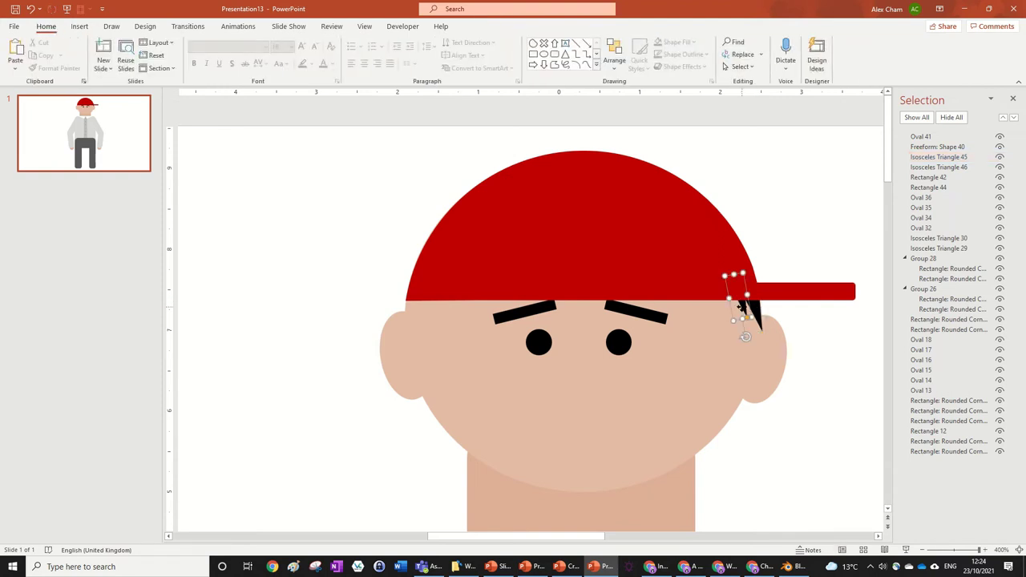
- Group the two black hair spikes under the brim
left_click(741, 315)
left_click(753, 315, "shift")
key("ctrl+g")
- Copy the hair spike group to the opposite ear, flip it horizontally, and send it behind the cap
left_click_drag(750, 309, 426, 303)
left_click(757, 69)
left_click(782, 128)
left_click(689, 48)
left_click(689, 48)
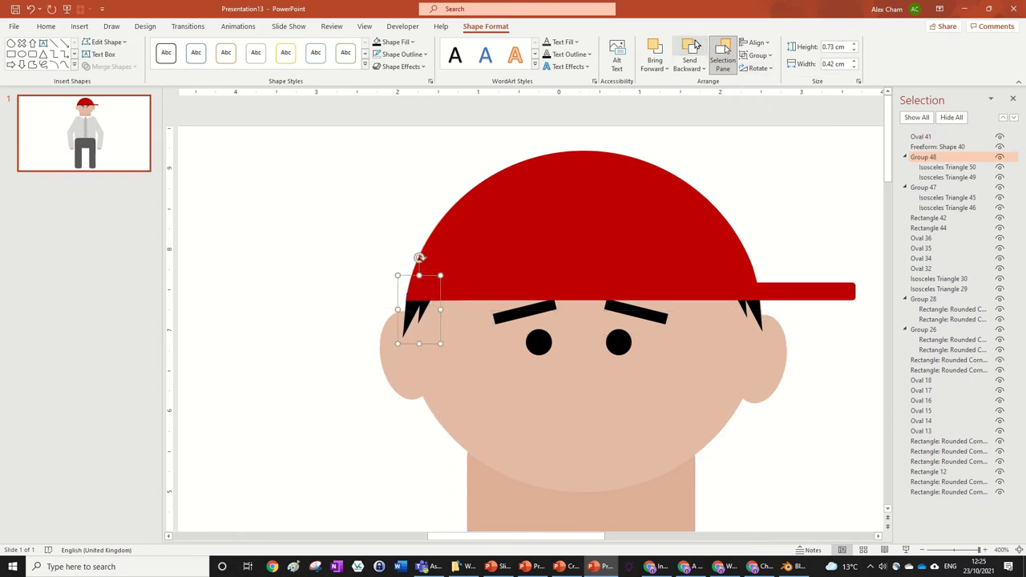
- Stretch the cap slightly upward to make it taller, and extend the head slightly downward at the chin
left_click(783, 219)
scroll(763, 244, "down", 5)
scroll(637, 261, "down", 5)
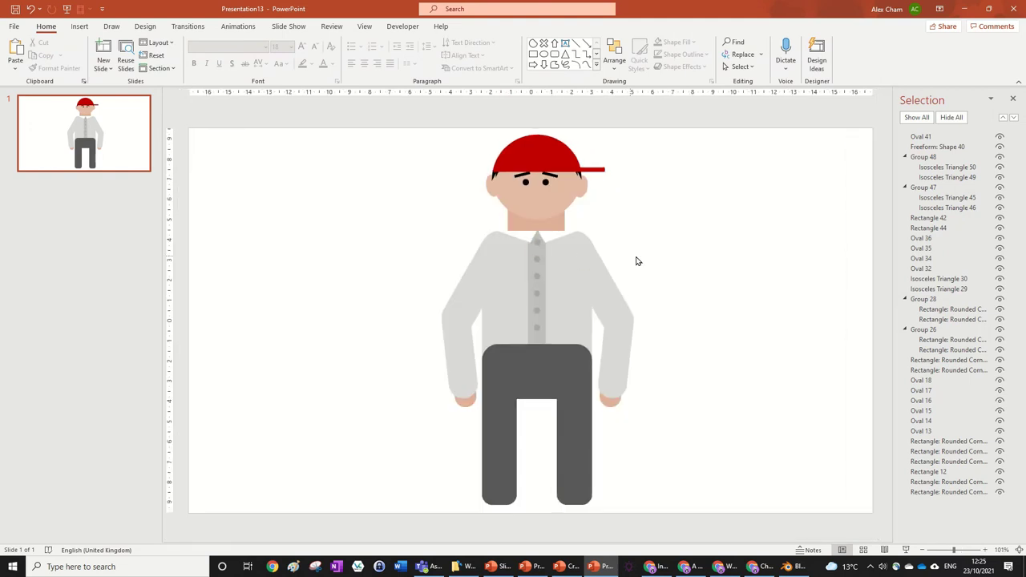
left_click(551, 151)
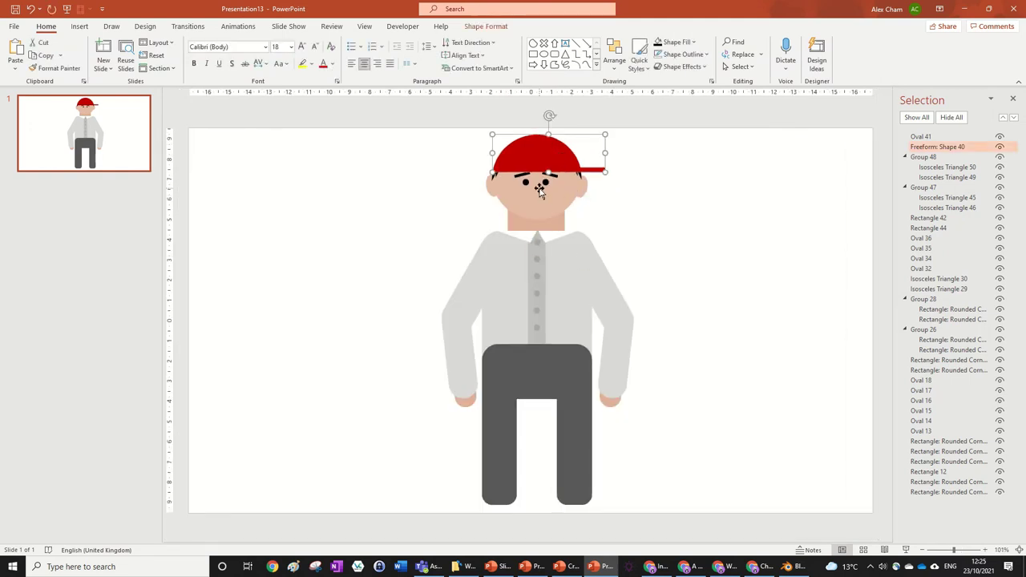
left_click(636, 147)
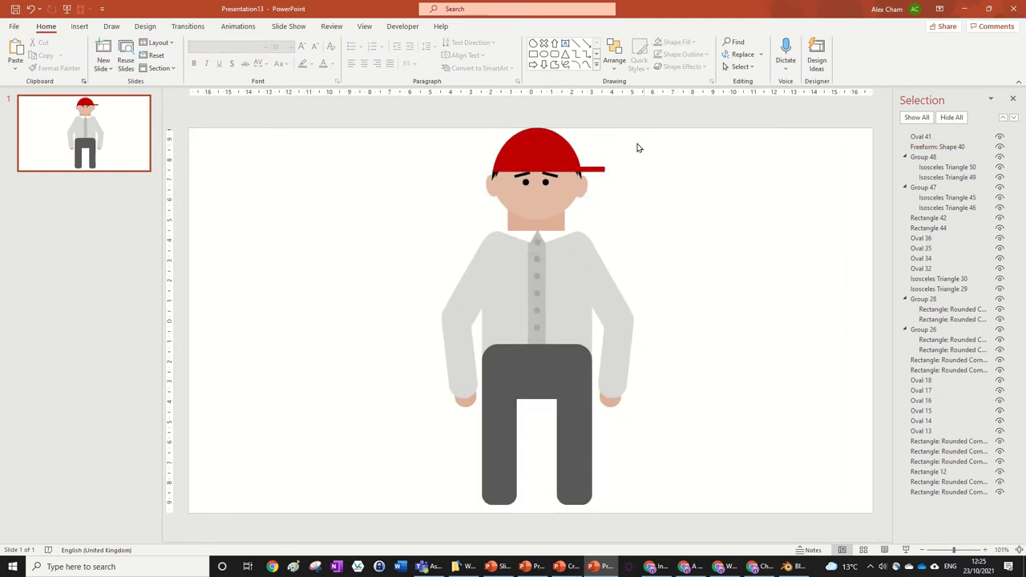
left_click(545, 205)
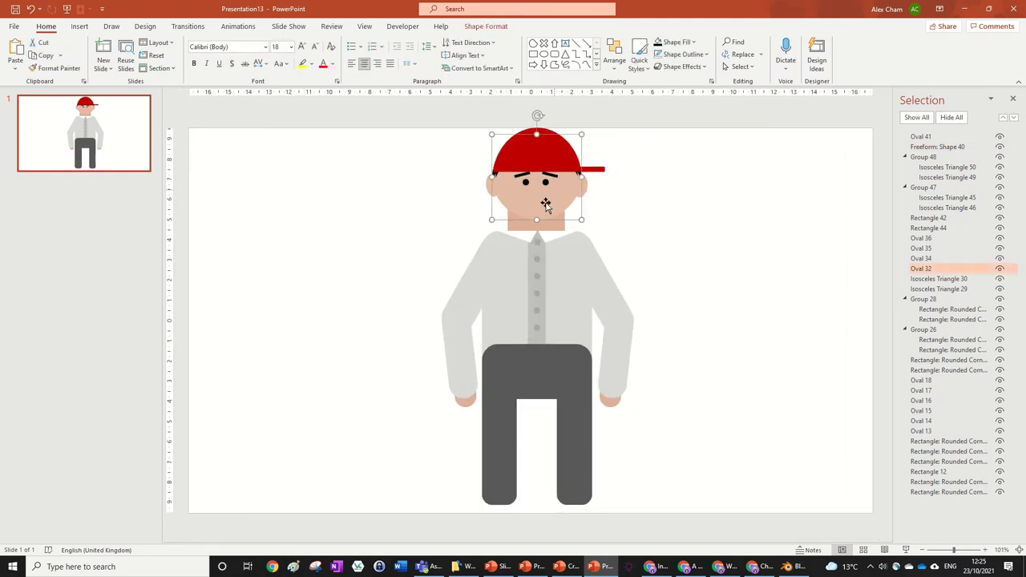
left_click(646, 224)
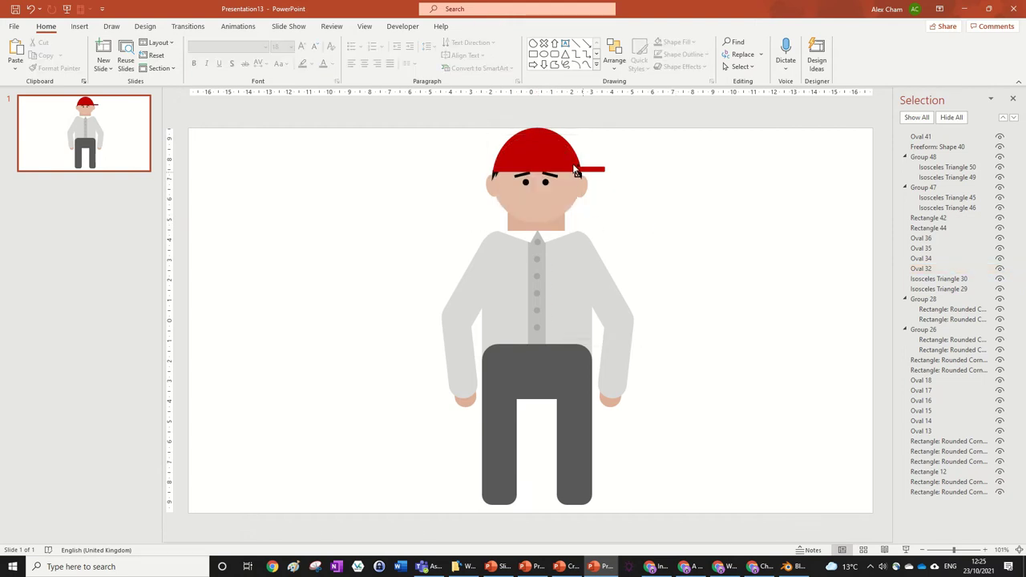
- Reduce the red cap's height slightly by lowering its top edge
left_click(543, 138)
left_click_drag(551, 131, 550, 134)
left_click(694, 264)
- Fill the trousers' hip piece and both legs together with a dark grey theme colour
scroll(692, 279, "down", 3)
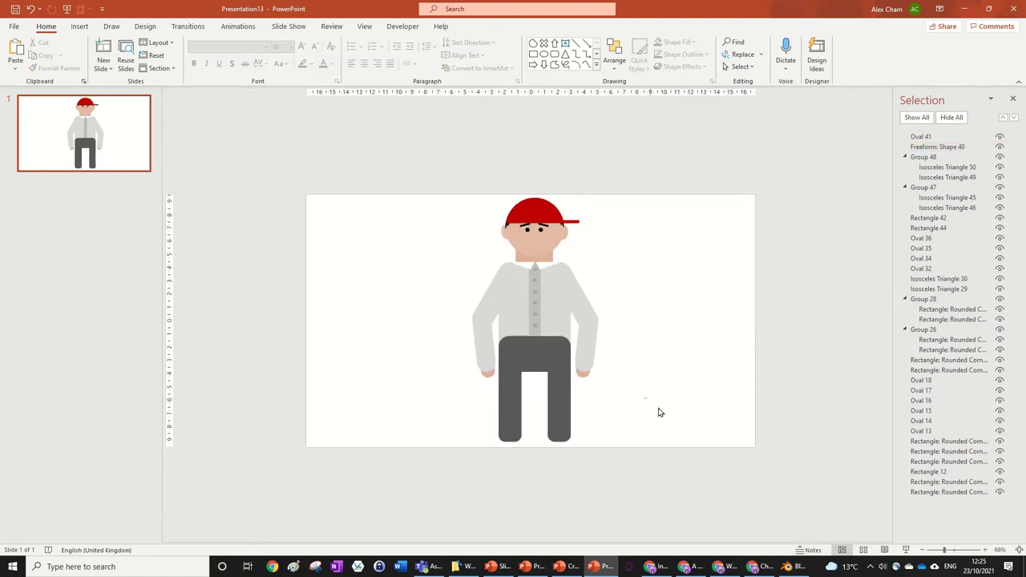
scroll(661, 416, "up", 2)
scroll(660, 414, "down", 2)
left_click(567, 419)
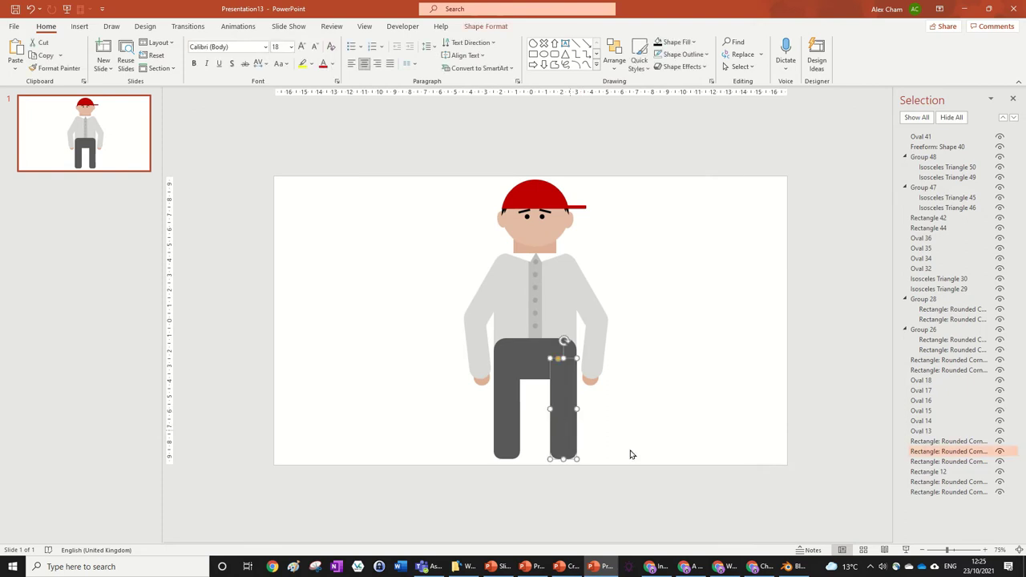
scroll(662, 456, "up", 5)
scroll(661, 456, "up", 3)
scroll(661, 455, "down", 4)
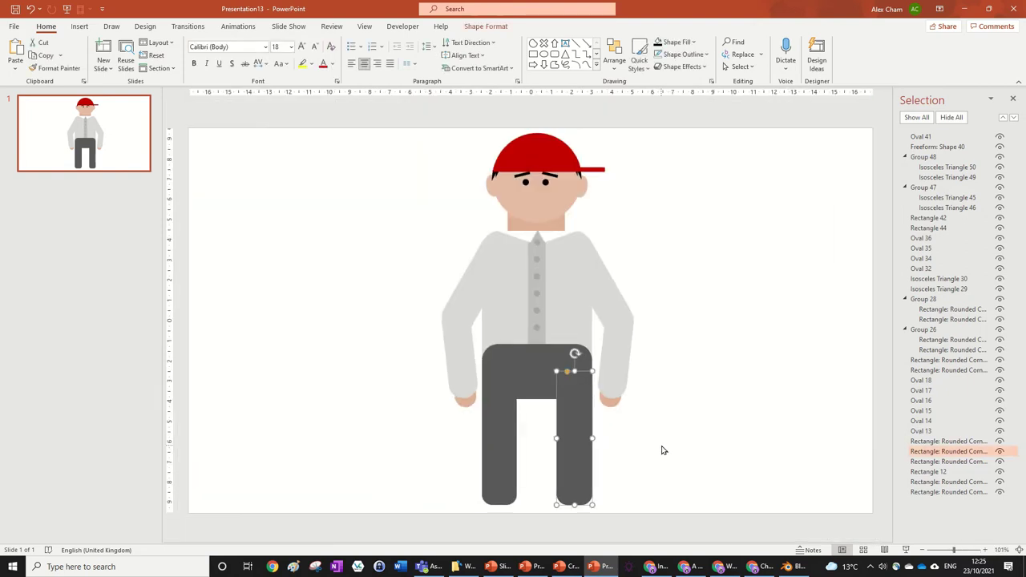
scroll(662, 450, "up", 1)
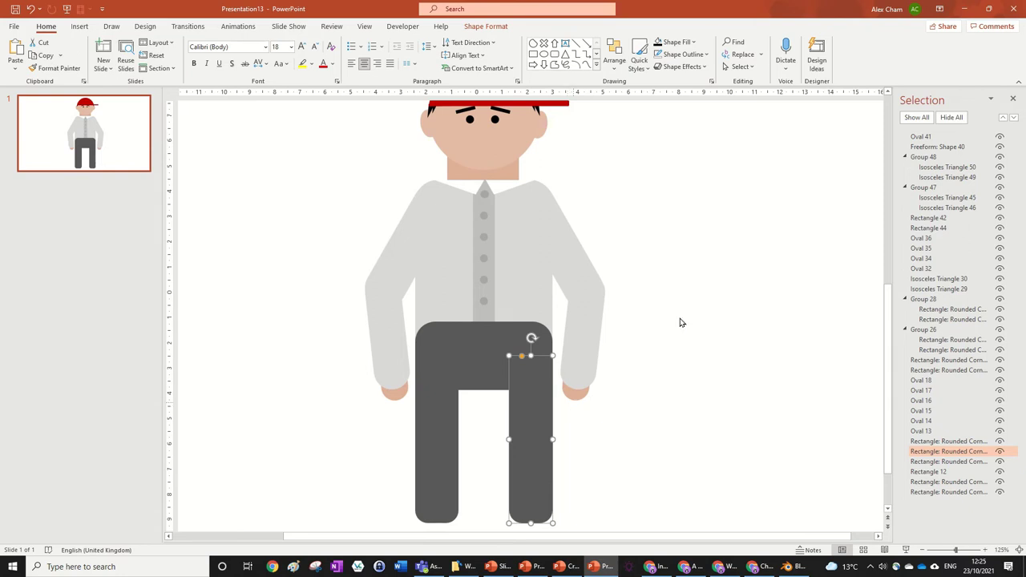
left_click(487, 365, "shift")
left_click(427, 419, "shift")
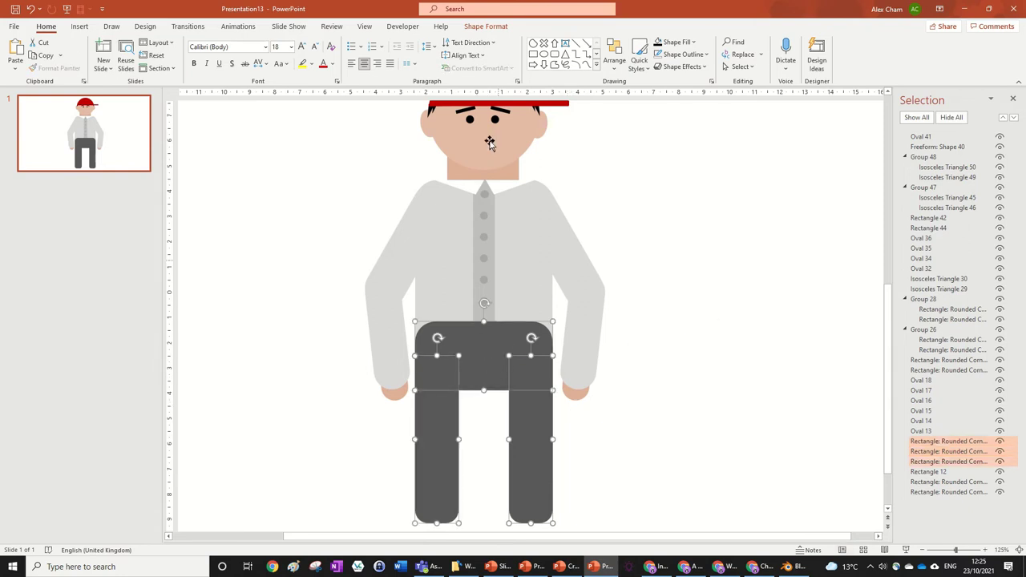
left_click(481, 26)
left_click(394, 42)
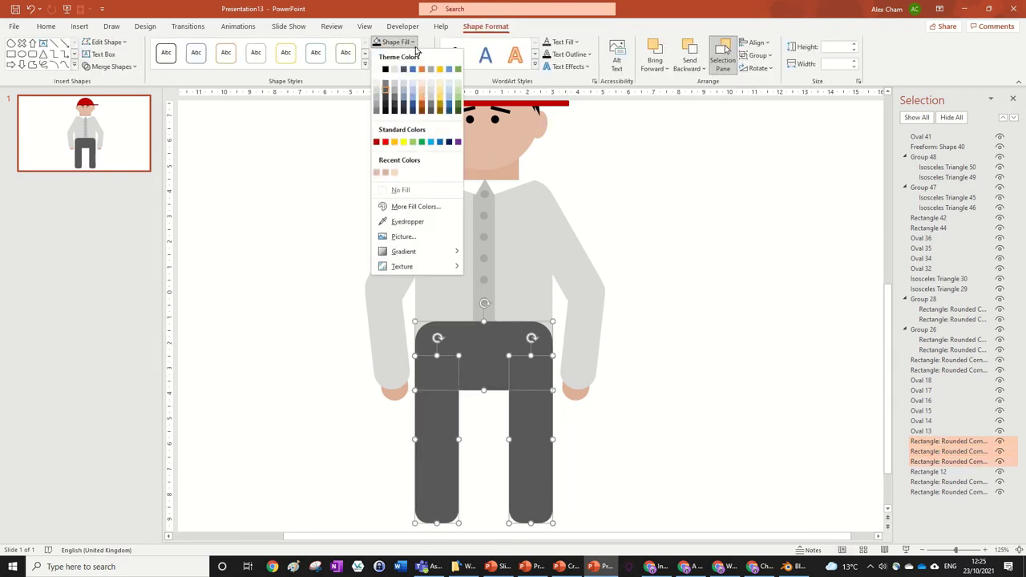
left_click(385, 95)
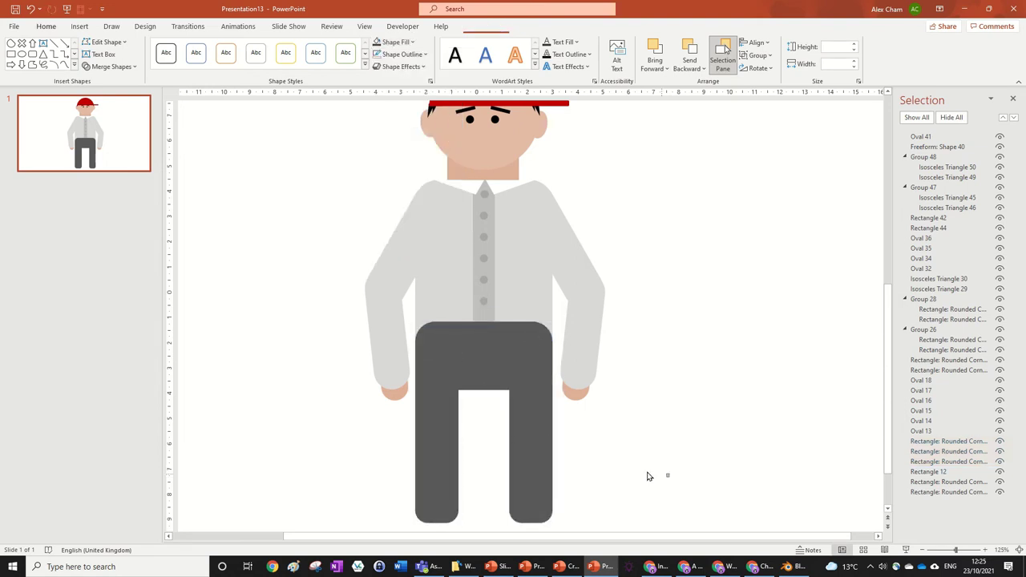
left_click(646, 473)
- Duplicate the right-hand trouser leg and narrow the copy to about 0.95 cm wide along that leg's inner edge
left_click(537, 440)
left_click_drag(532, 439, 561, 323)
scroll(522, 438, "up", 10)
left_click_drag(494, 315, 497, 319)
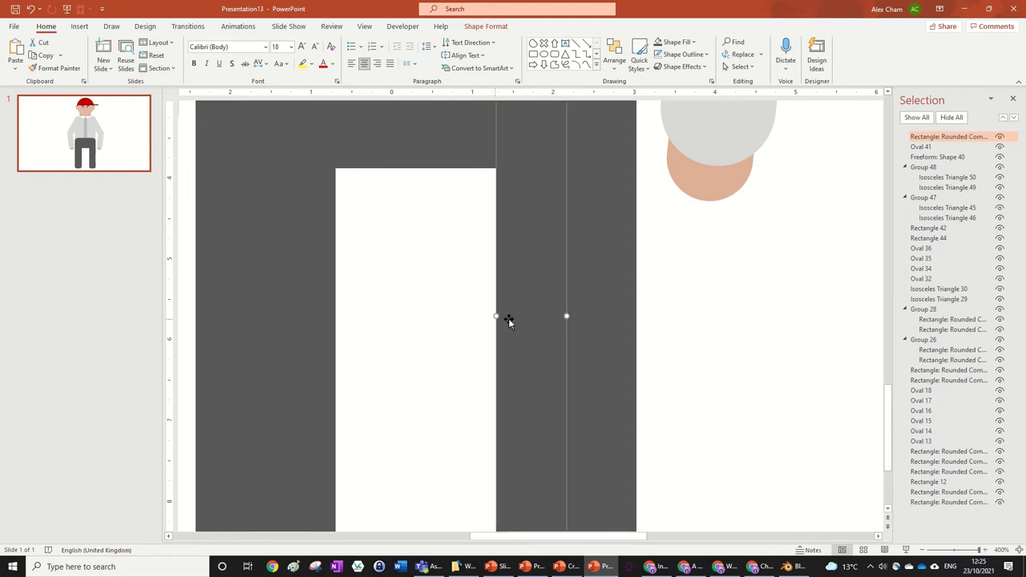
left_click_drag(564, 316, 564, 318)
left_click(571, 316)
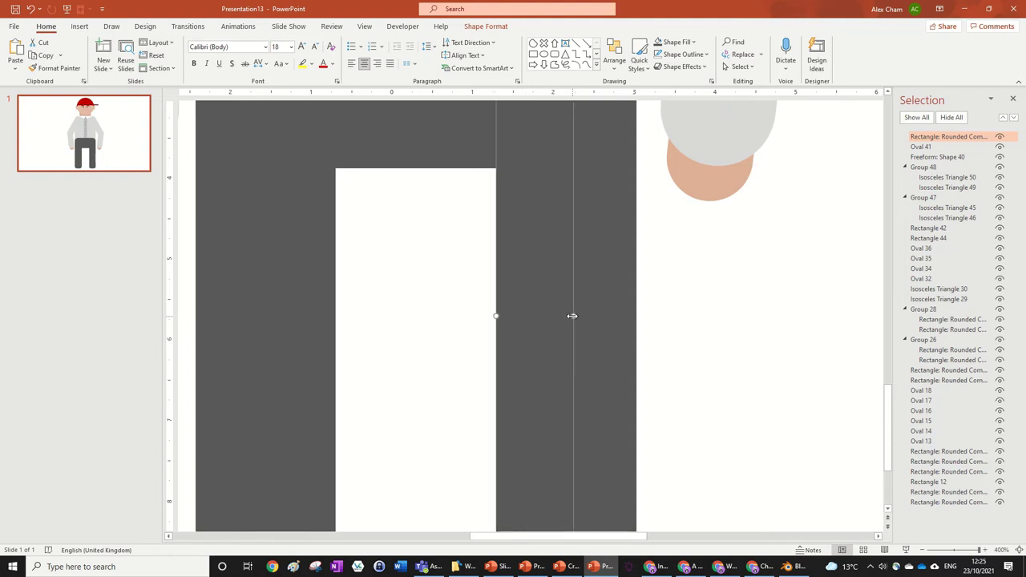
scroll(571, 316, "down", 5, "ctrl")
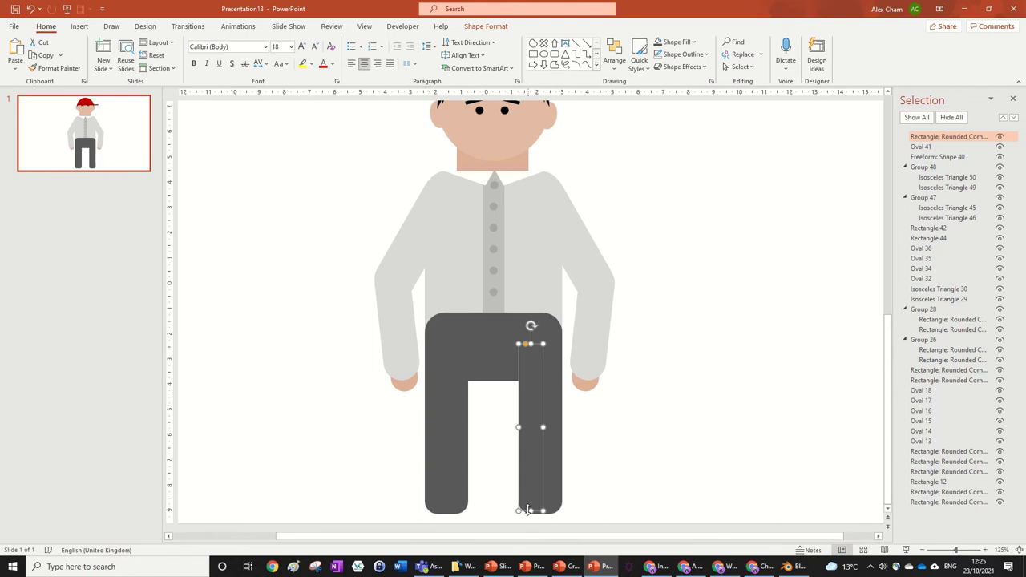
- Align the narrow strip's lower end with the leg's hem and shorten it from above to crotch level, about 5.26 cm high
left_click_drag(528, 510, 530, 513)
scroll(699, 485, "up", 5, "ctrl")
scroll(683, 411, "down", 2)
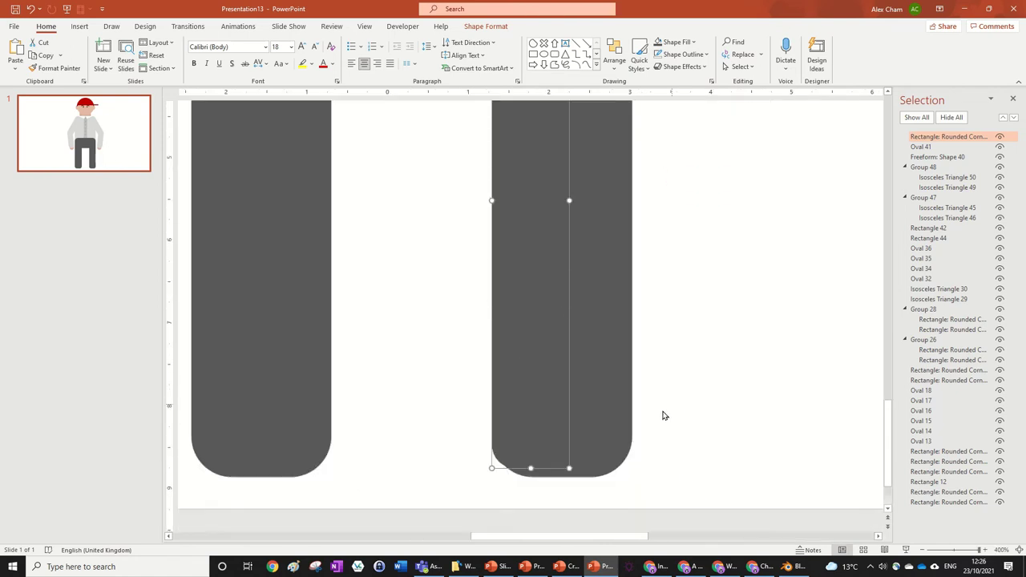
left_click_drag(529, 465, 531, 474)
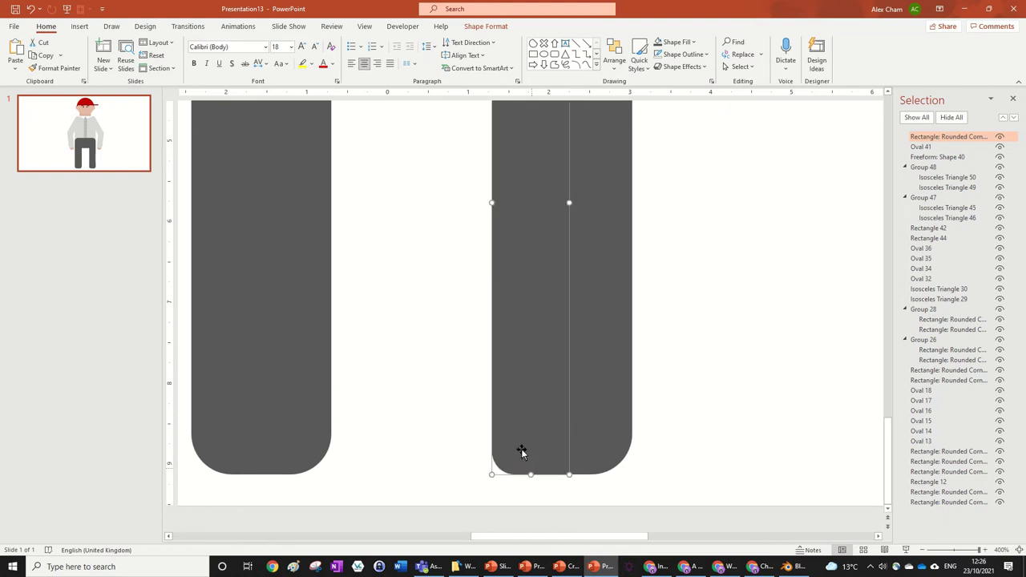
scroll(621, 321, "down", 5, "ctrl")
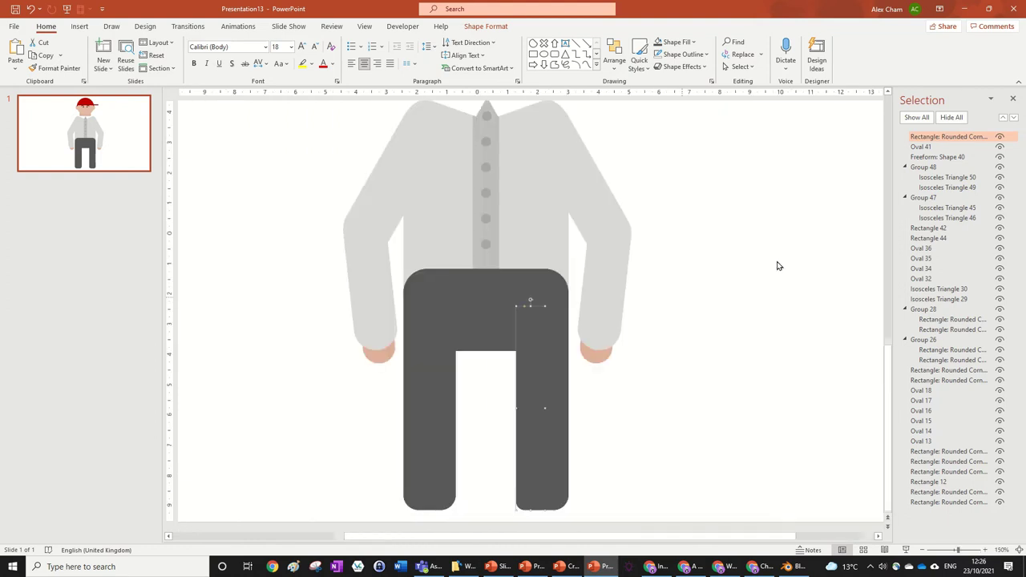
left_click(485, 26)
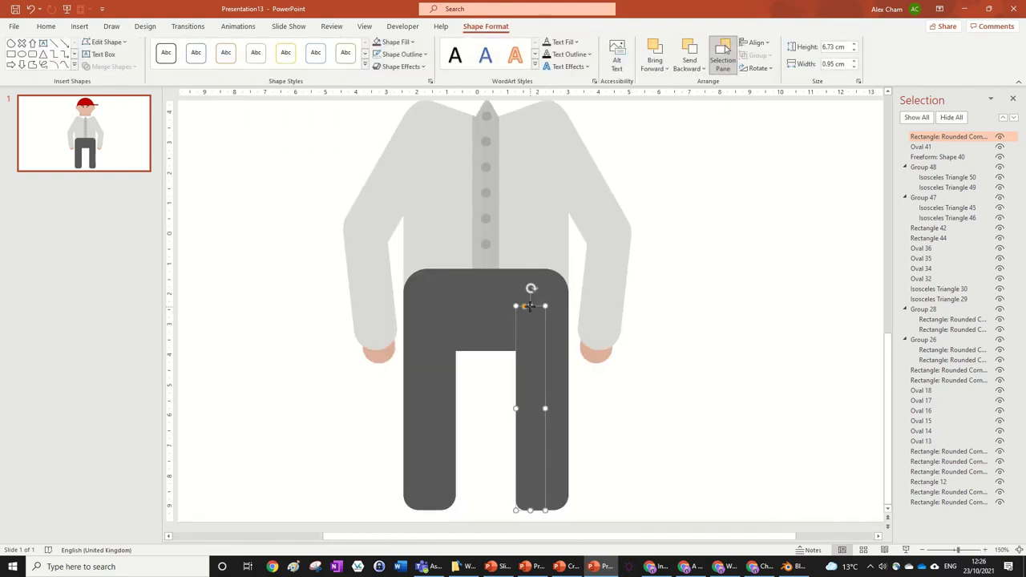
left_click_drag(528, 307, 530, 350)
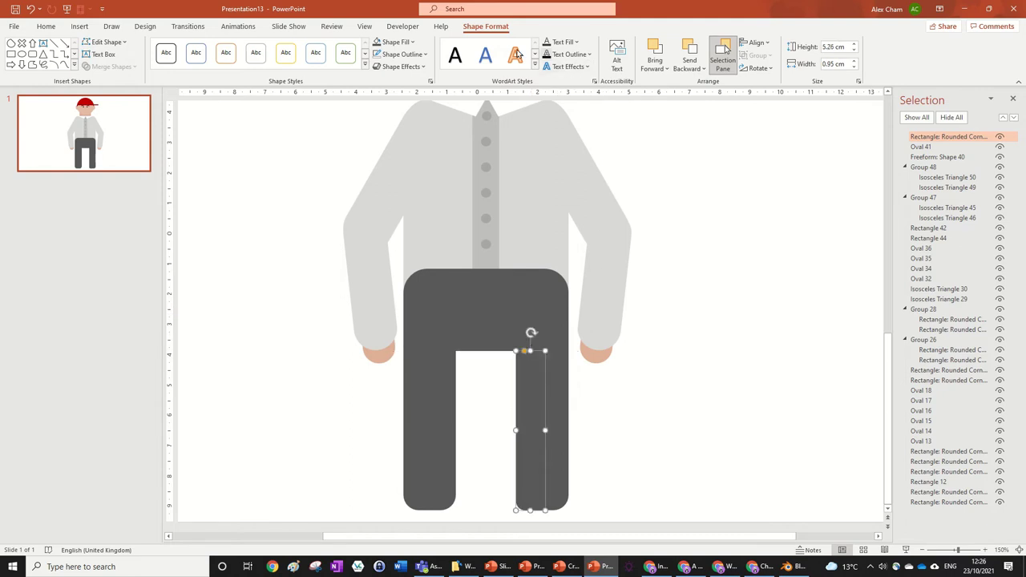
- Give the narrow leg strip a linear gradient fill with only two stops, at the start and the end
left_click(398, 43)
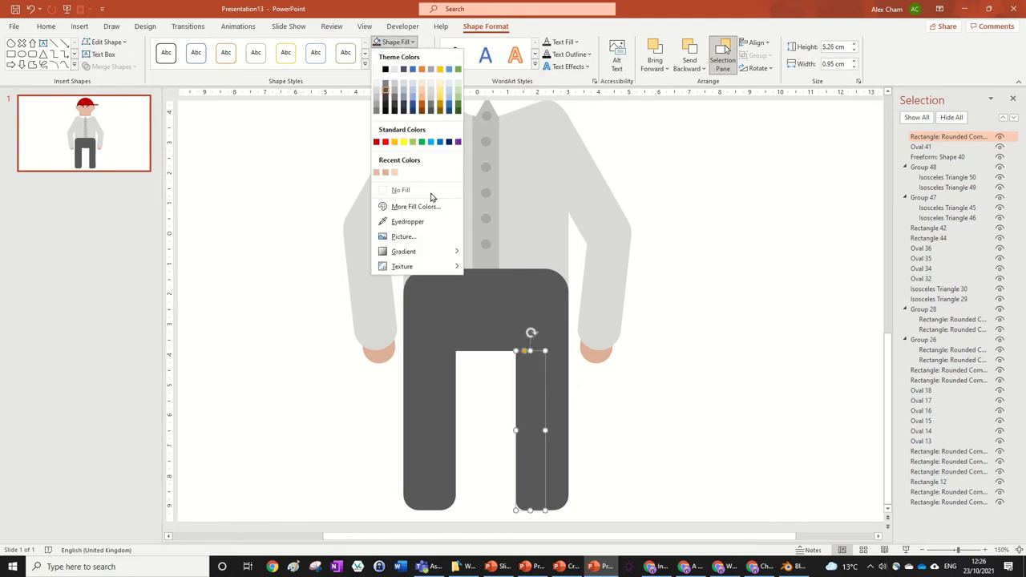
mouse_move(433, 250)
left_click(553, 543)
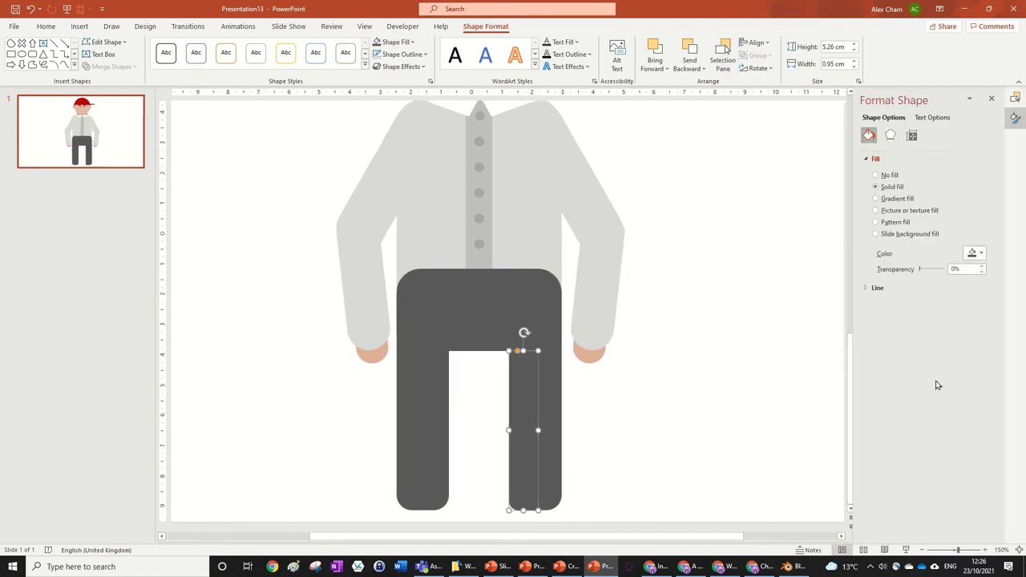
left_click(876, 199)
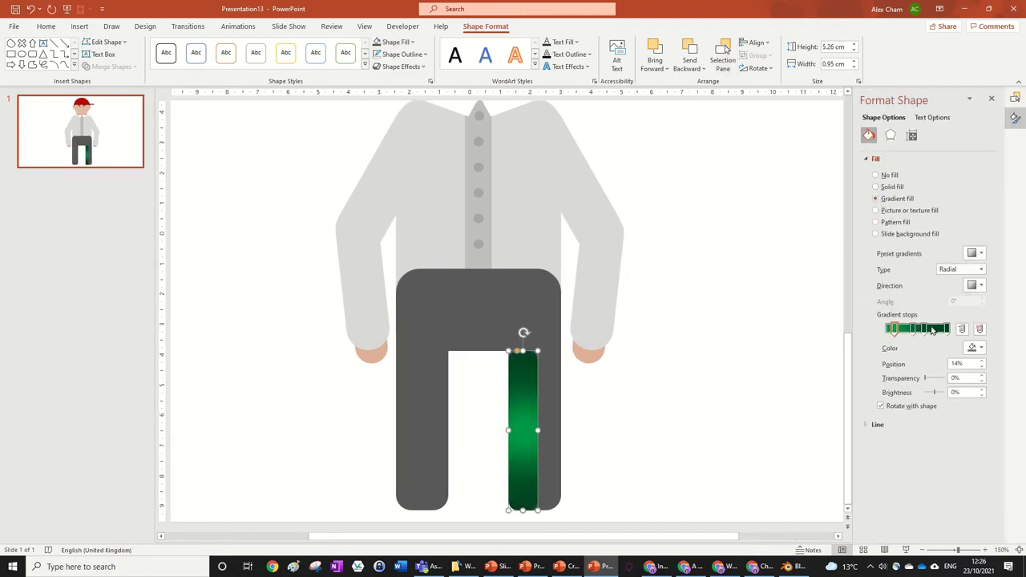
left_click_drag(927, 330, 885, 330)
left_click(980, 269)
left_click(954, 281)
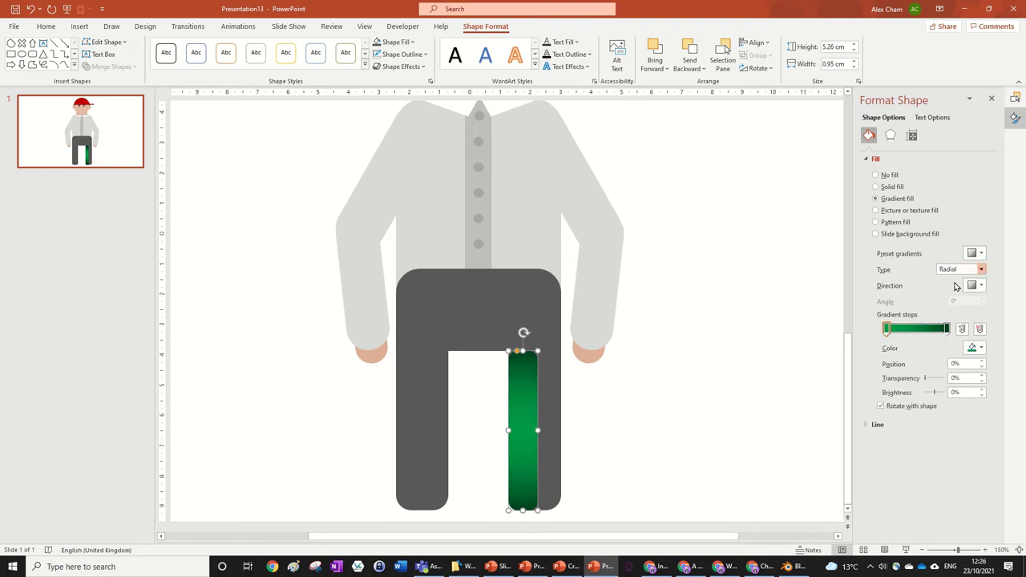
- Colour the gradient's end stop near-black at 15% brightness and its start stop dark grey at 35% brightness
left_click(946, 330)
left_click(971, 349)
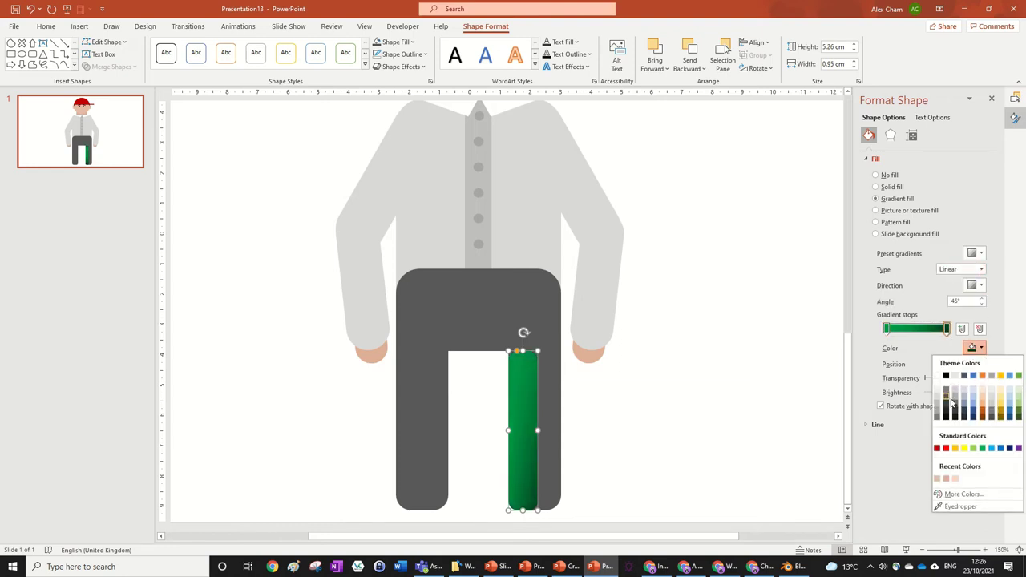
left_click(946, 412)
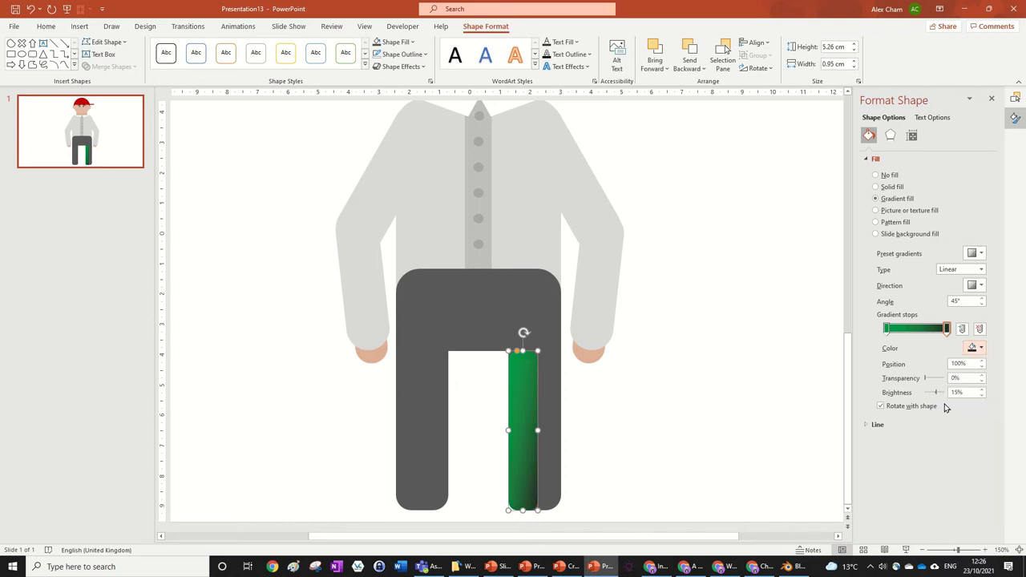
left_click(885, 329)
left_click(972, 348)
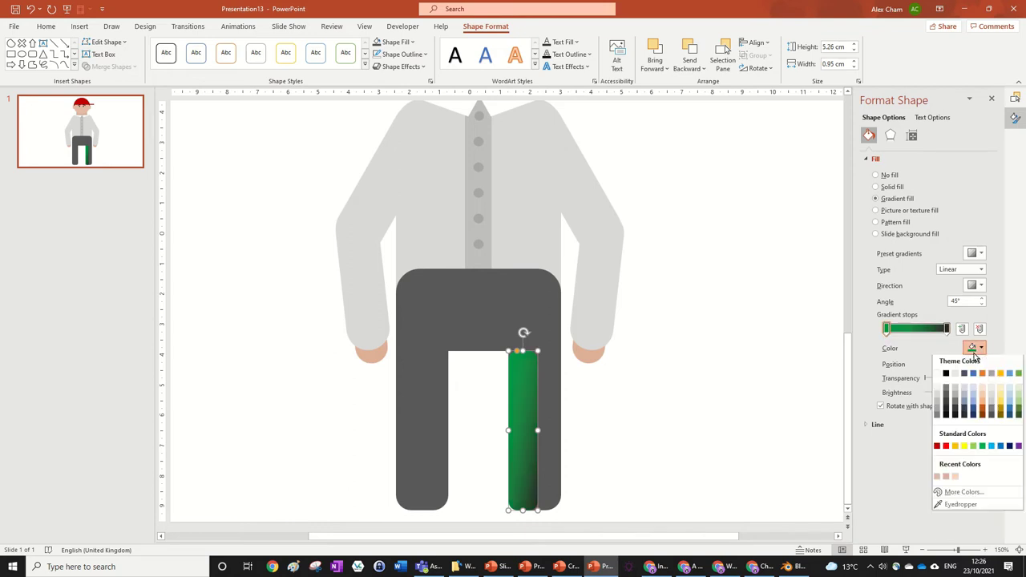
left_click(946, 399)
- Set the leg strip's gradient angle to 90° so the shading darkens towards the hem
left_click(559, 337)
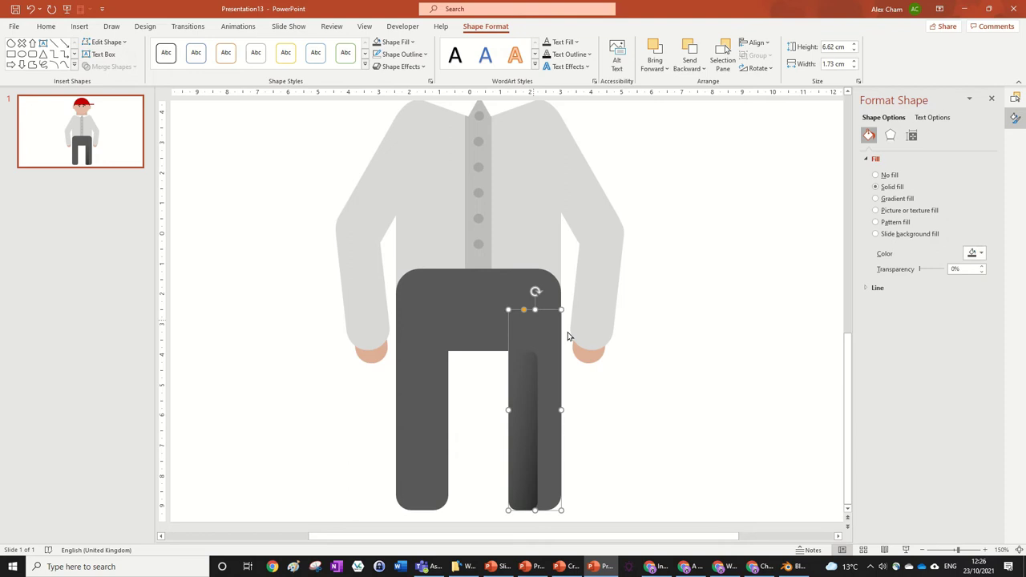
left_click(532, 393)
left_click(981, 305)
left_click(980, 306)
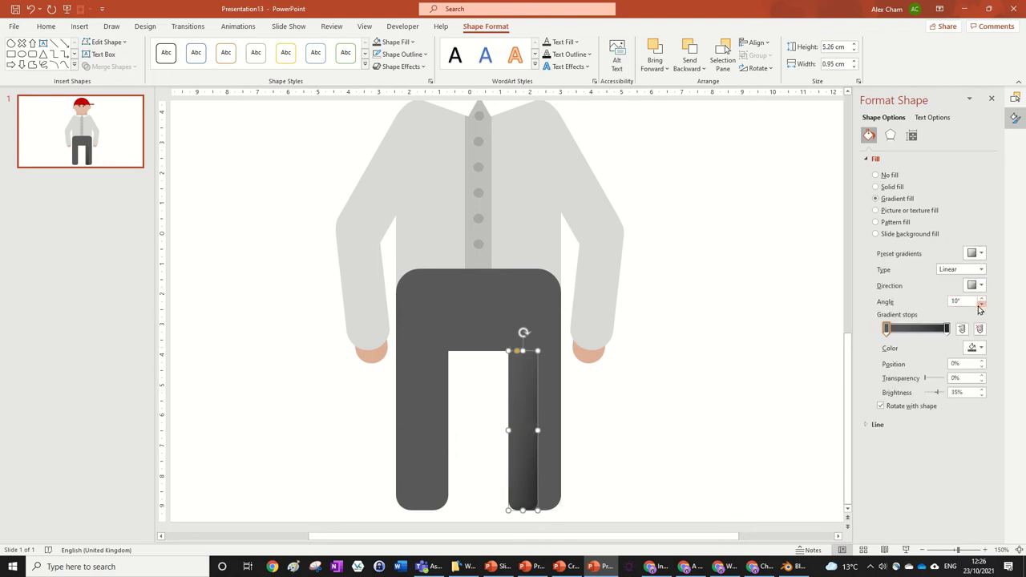
left_click(980, 305)
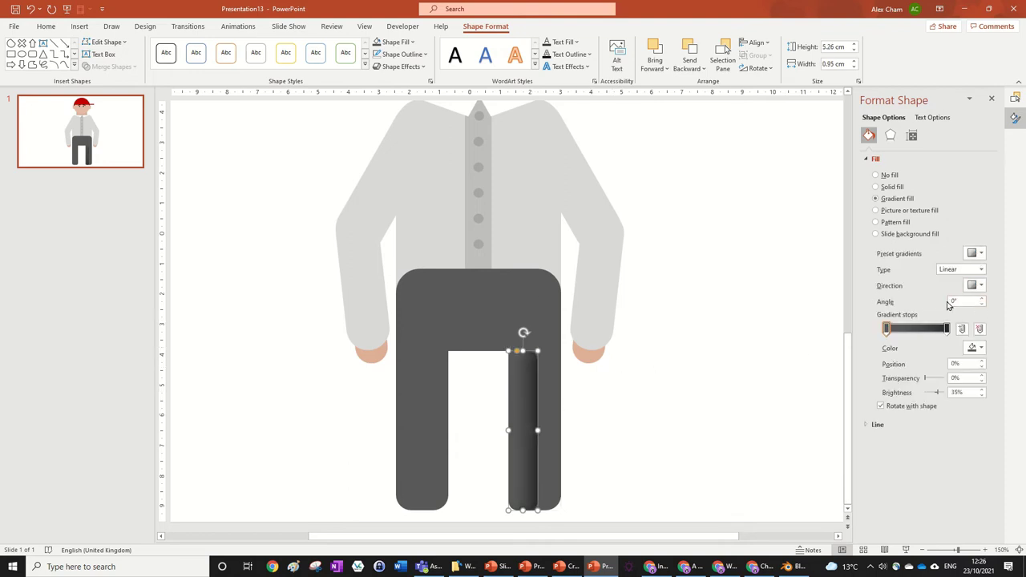
left_click(680, 344)
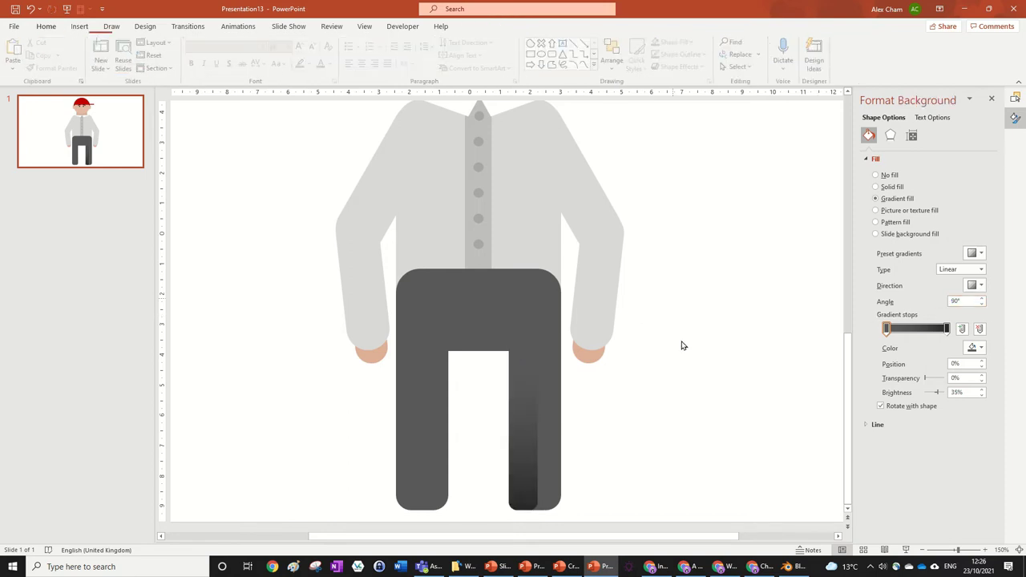
left_click(524, 421)
scroll(726, 412, "down", 5, "ctrl")
left_click(681, 424)
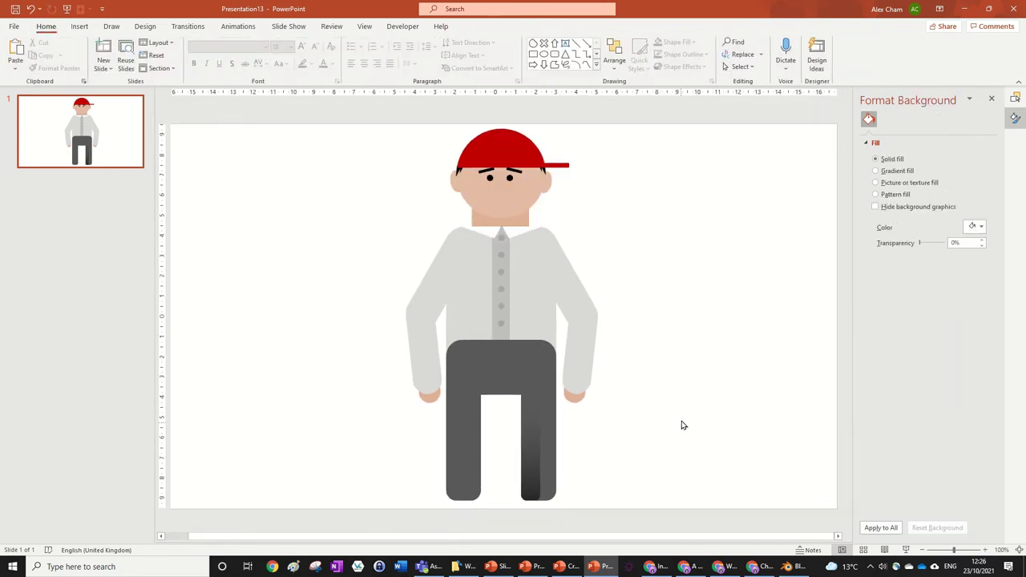
- Copy the gradient strip to the inner edge of the left-hand trouser leg, level with the first
scroll(684, 413, "down", 4, "ctrl")
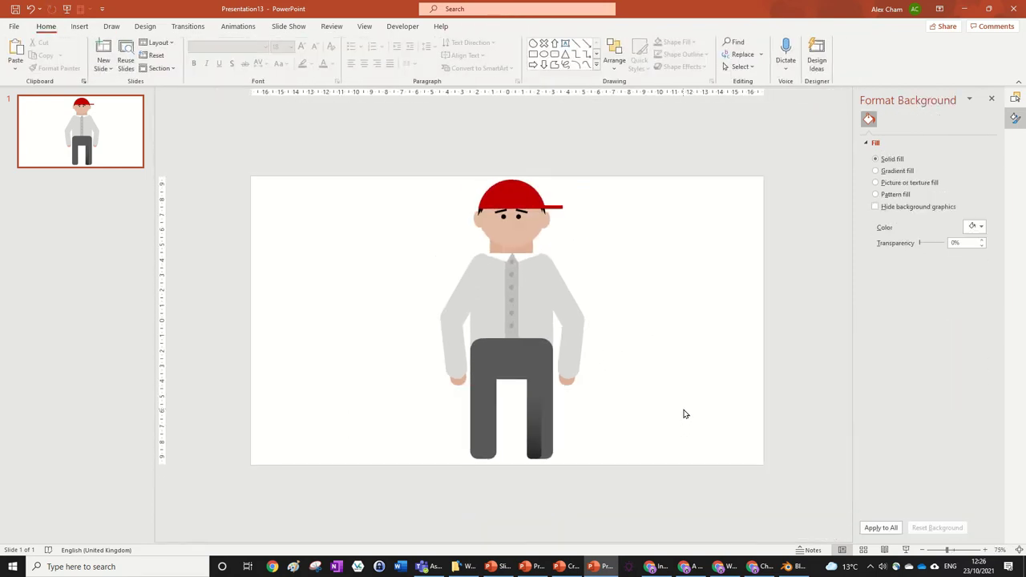
scroll(684, 413, "up", 4, "ctrl")
left_click(565, 458)
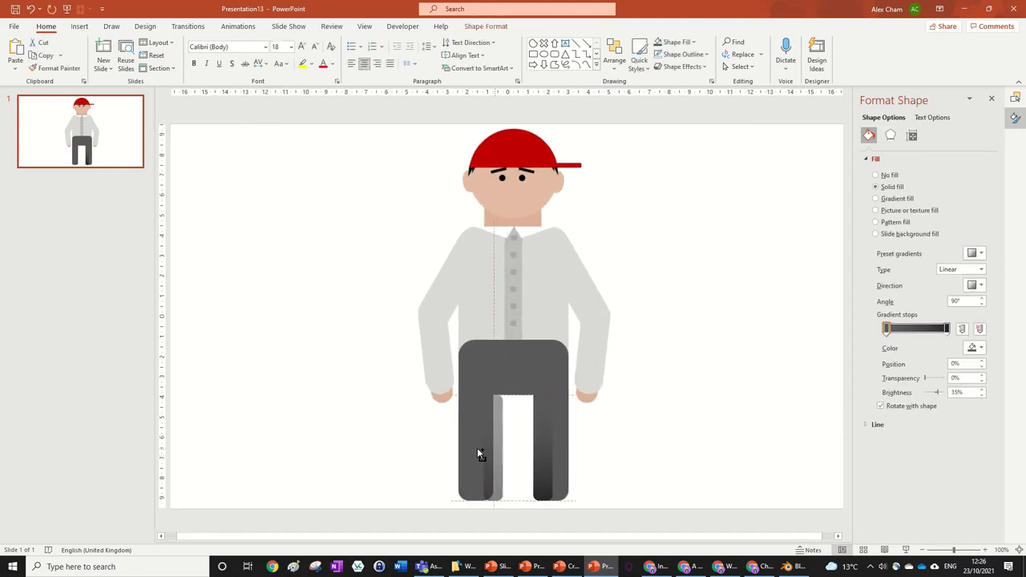
mouse_move(478, 449)
left_mouse_down()
mouse_move(490, 453)
mouse_move(484, 445)
left_mouse_up()
left_click(687, 451)
scroll(687, 452, "down", 3, "ctrl")
scroll(687, 452, "down", 1, "ctrl")
scroll(686, 453, "up", 3, "ctrl")
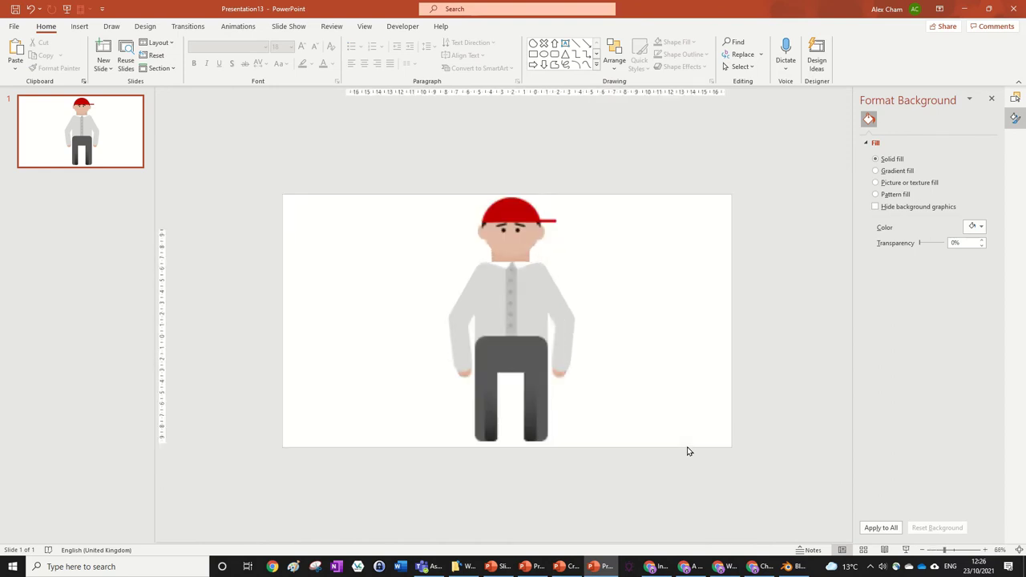
scroll(686, 451, "down", 2, "ctrl")
scroll(687, 451, "up", 2, "ctrl")
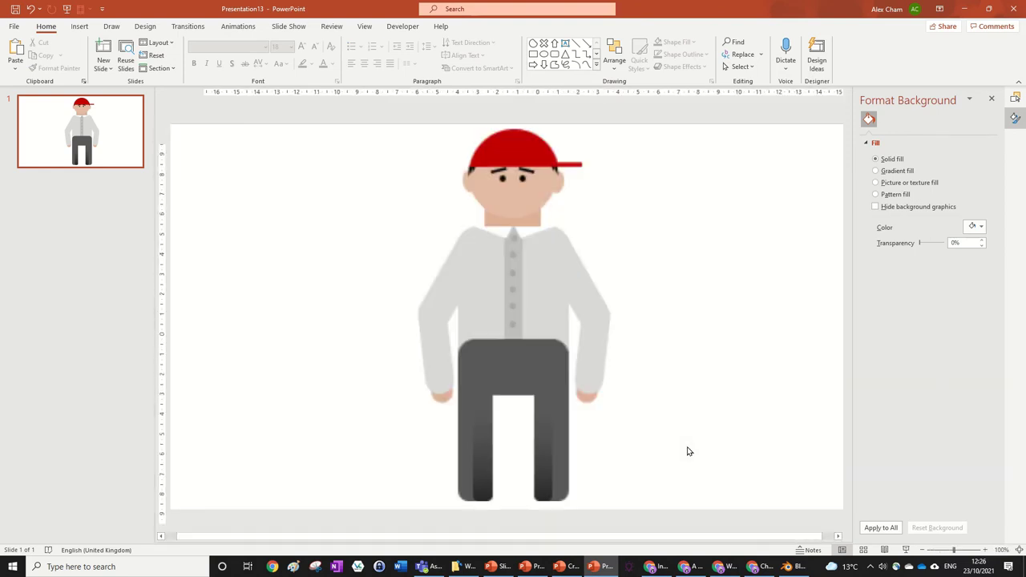
scroll(686, 451, "down", 4, "ctrl")
scroll(687, 452, "up", 4, "ctrl")
scroll(687, 451, "up", 1, "ctrl")
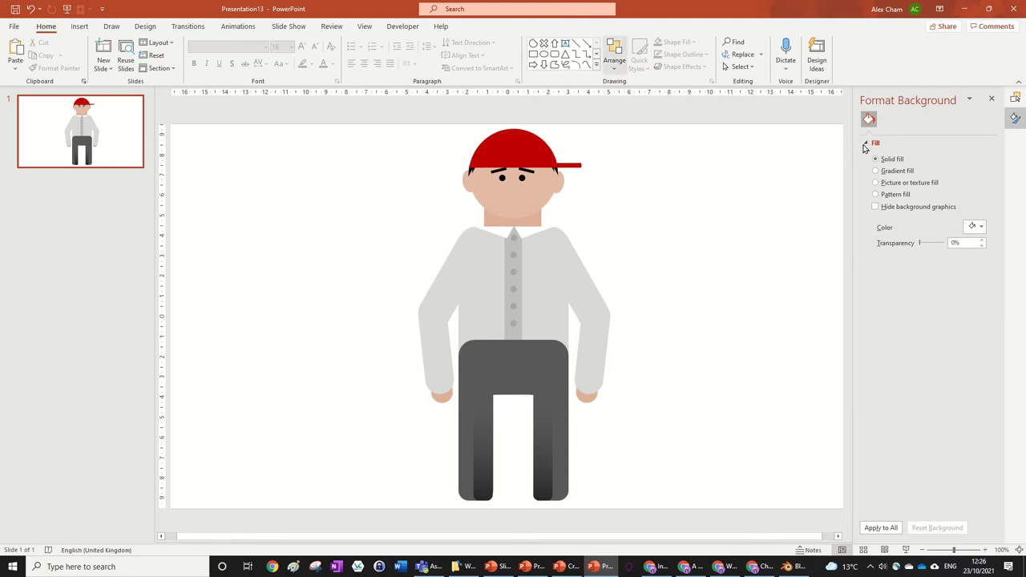
- Draw an oval about 1.95 cm wide and 1.4 cm high over the hem of the right-hand trouser leg
left_click(543, 54)
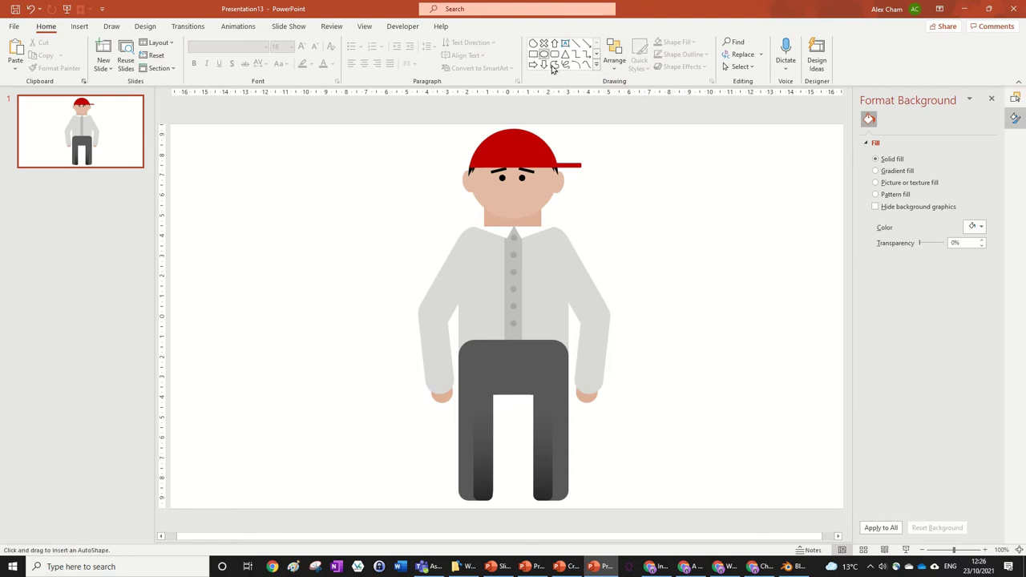
left_click(535, 492)
mouse_move(556, 495)
left_mouse_down()
mouse_move(554, 479)
mouse_move(547, 486)
left_mouse_up()
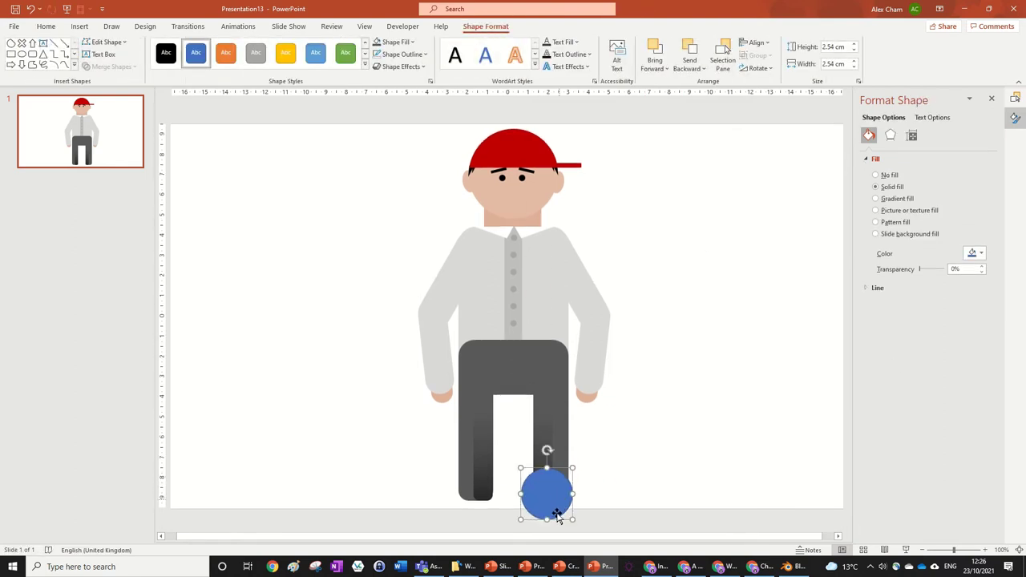
left_click_drag(571, 520, 575, 486)
left_click_drag(557, 485, 526, 484)
scroll(522, 453, "up", 5, "ctrl")
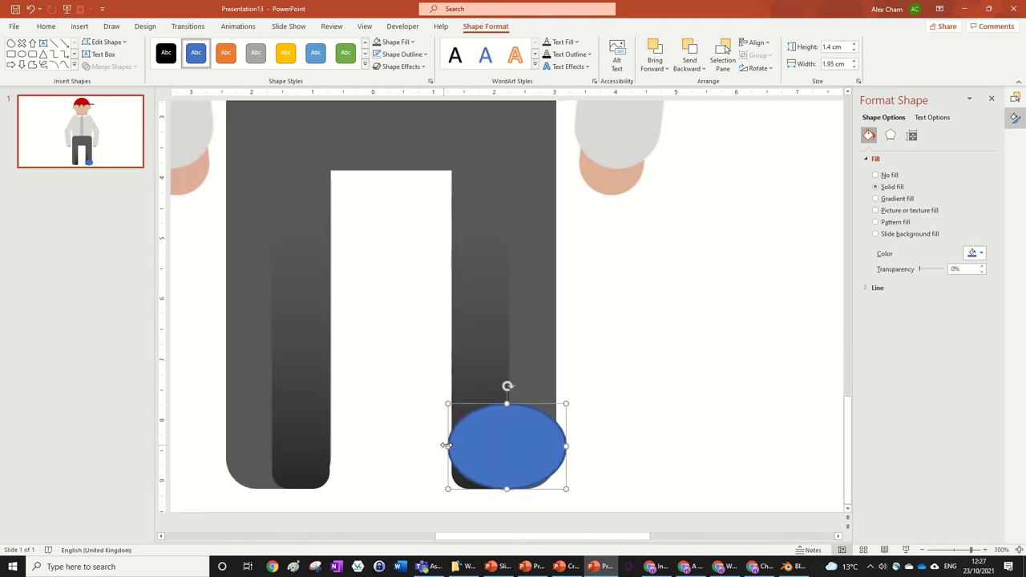
left_click_drag(446, 446, 447, 446)
left_click_drag(521, 453, 519, 453)
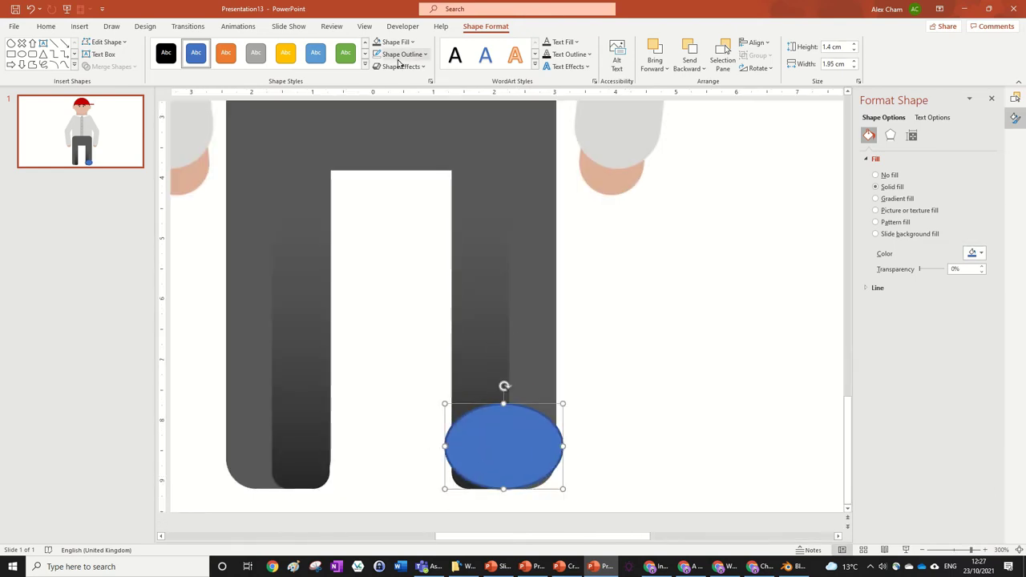
- Fill the oval at the trouser hem with black
left_click(395, 42)
left_click(386, 70)
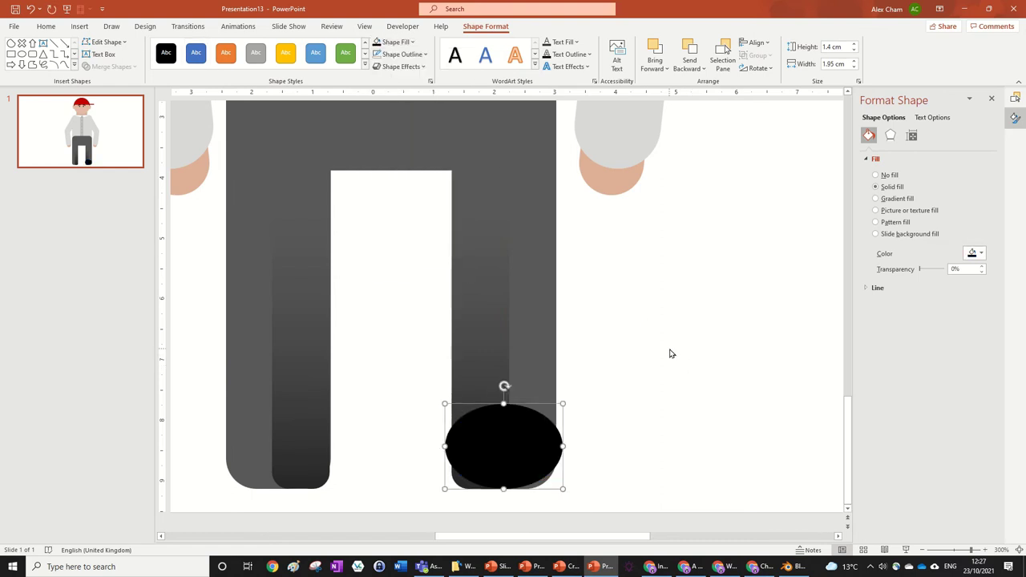
left_click(671, 353)
- Cover the lower half of the oval with a black rectangle about 1.95 cm wide and 1.06 cm high
left_click(534, 54)
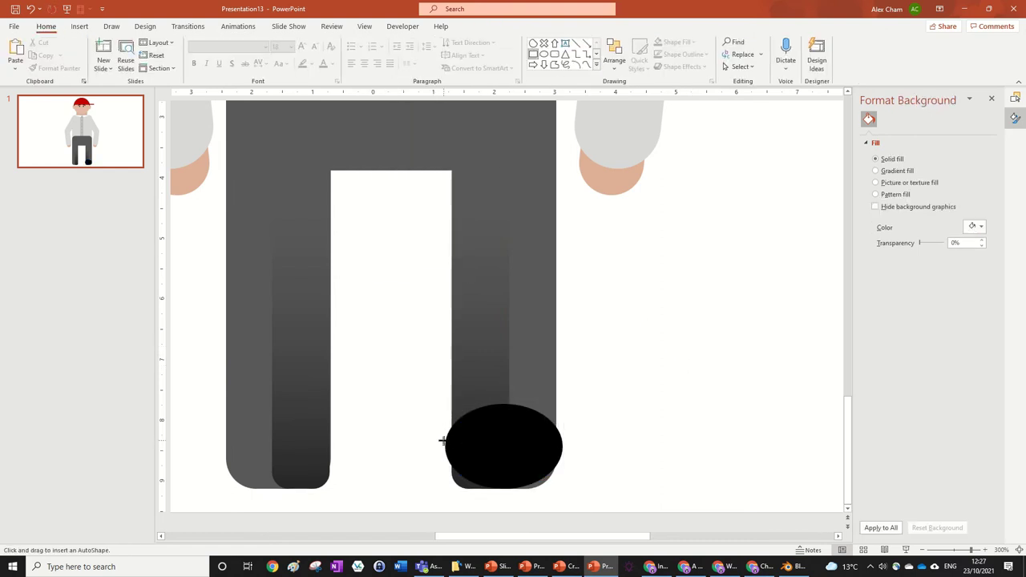
mouse_move(443, 440)
left_mouse_down()
mouse_move(476, 470)
mouse_move(560, 504)
left_mouse_up()
left_click(376, 42)
left_click(589, 476)
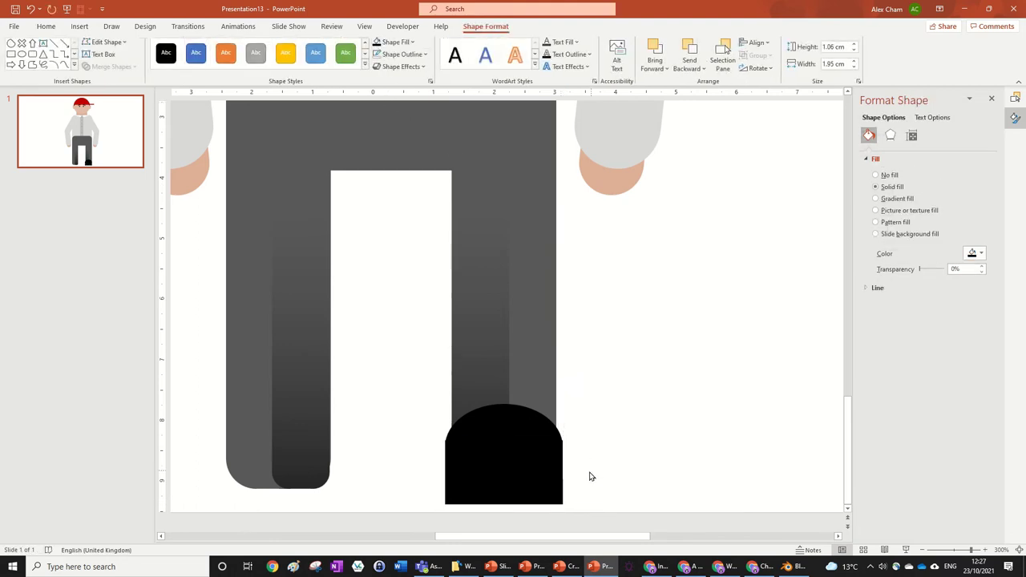
- Move the black rectangle off to the outer side of the oval and display the list of slide objects
left_click(561, 482)
left_click_drag(561, 484, 652, 474)
left_click(722, 60)
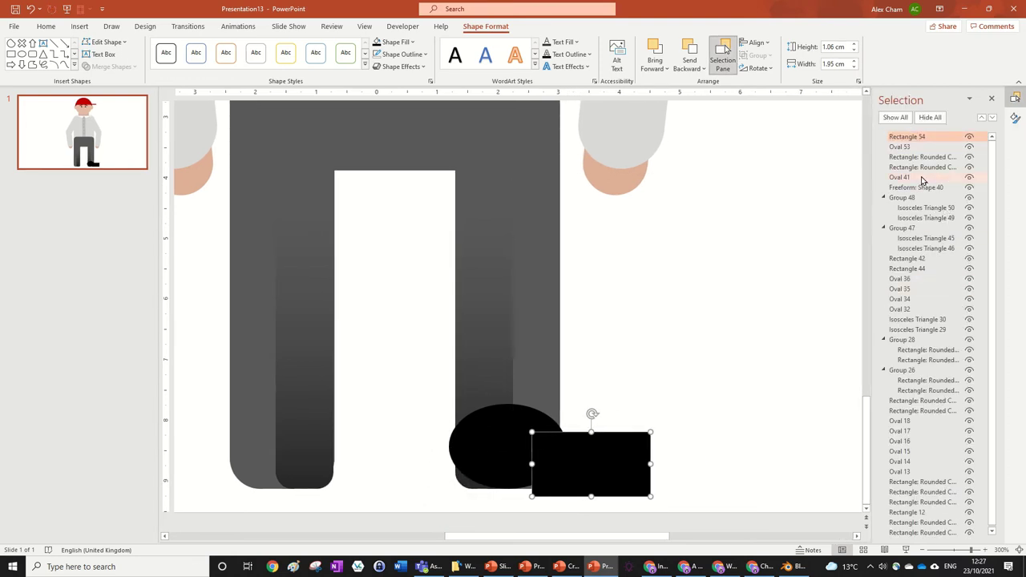
left_click(725, 236)
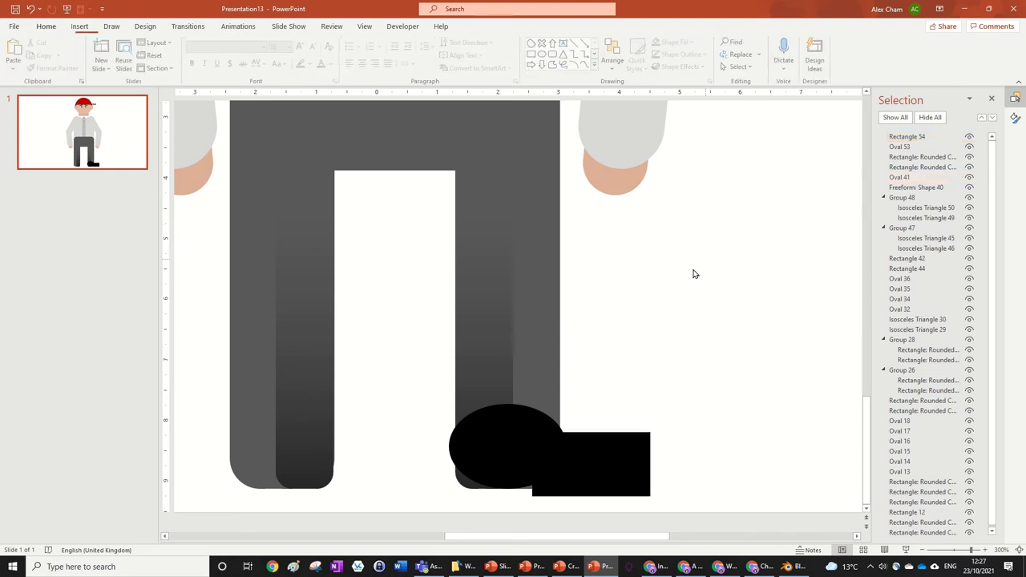
- Examine how the character's arm parts are listed and grouped among the slide objects
scroll(704, 259, "down", 5)
left_click(578, 321)
left_click(732, 325)
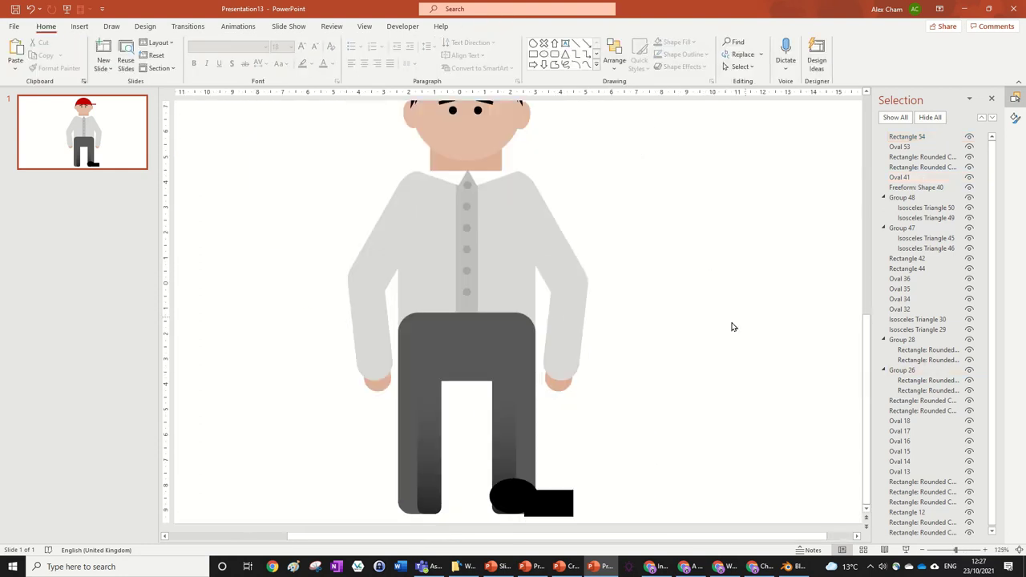
left_click(560, 318)
left_click(909, 360)
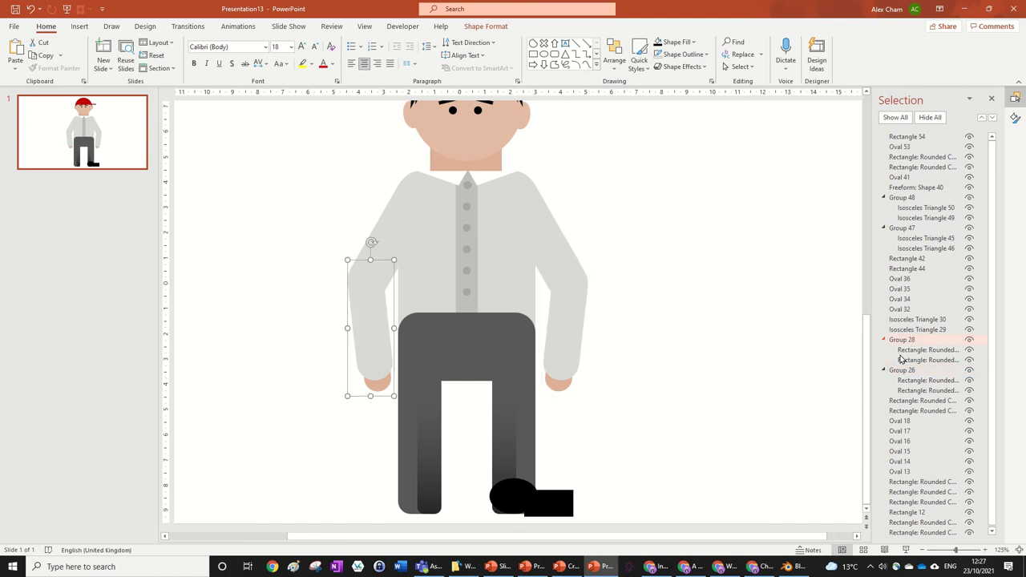
left_click(668, 423)
scroll(669, 423, "up", 5)
scroll(658, 433, "down", 6)
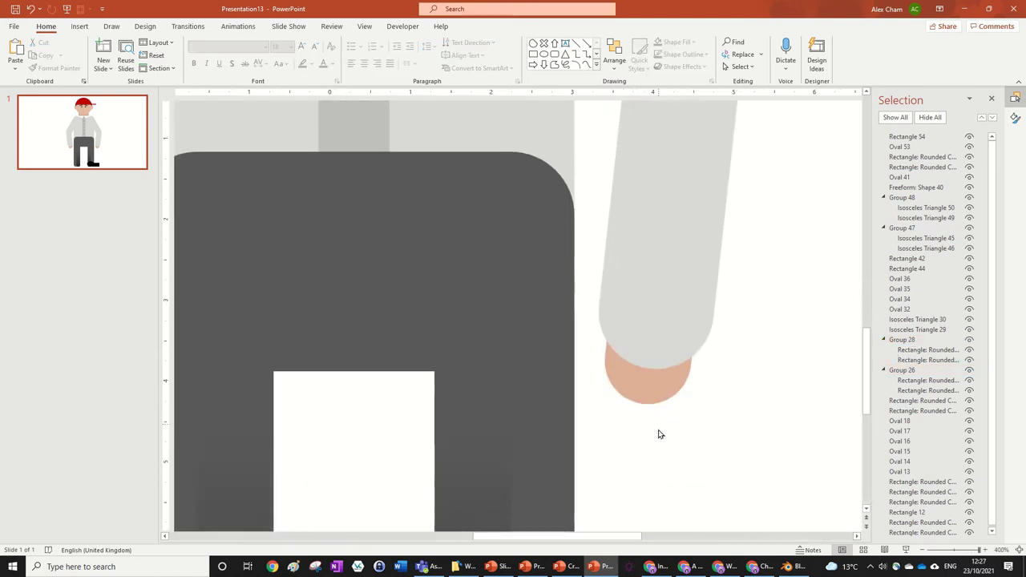
- Move the black rectangle back under the oval and shorten it from below so the sole ends just beneath the hem
left_click_drag(622, 430, 504, 461)
left_click(643, 435)
scroll(653, 435, "down", 5)
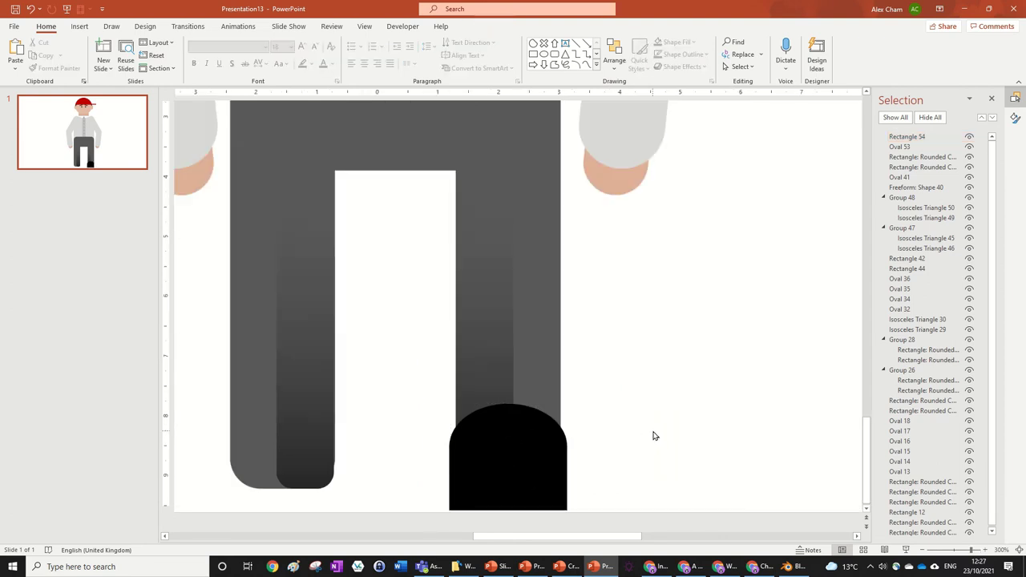
left_click(521, 502)
scroll(521, 502, "up", 5)
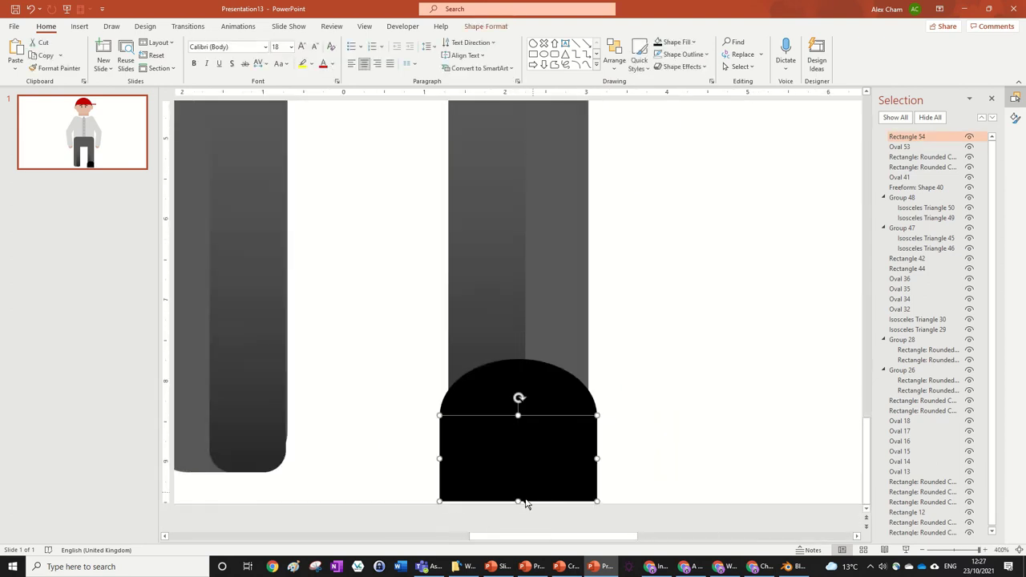
left_click_drag(518, 500, 520, 480)
left_click(641, 483)
- Group the black oval and rectangle into one shoe and place a copy at the left-hand trouser leg
scroll(666, 460, "down", 5)
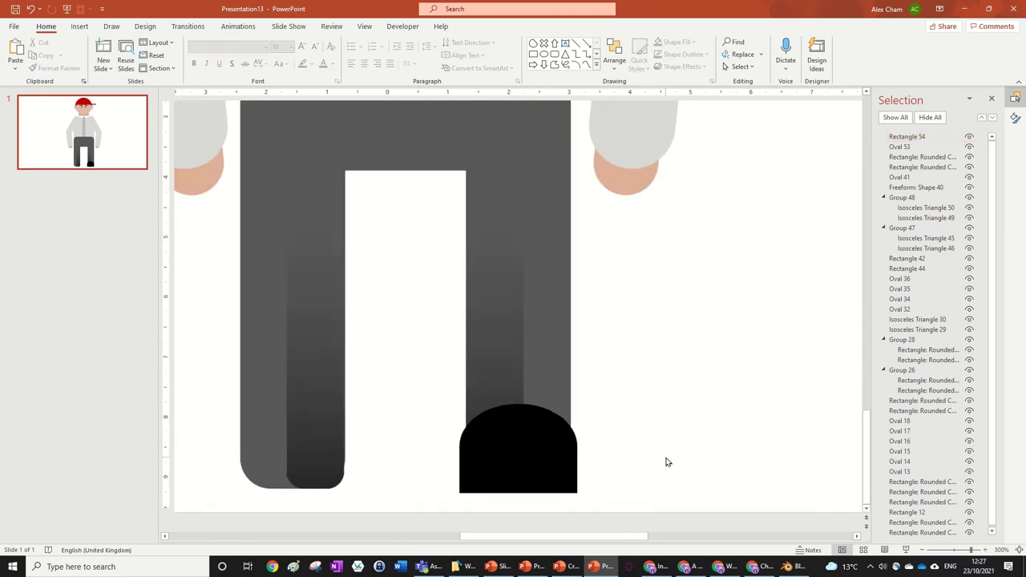
left_click_drag(576, 517, 429, 497)
key("ctrl+g")
left_click(630, 486)
scroll(617, 465, "down", 5)
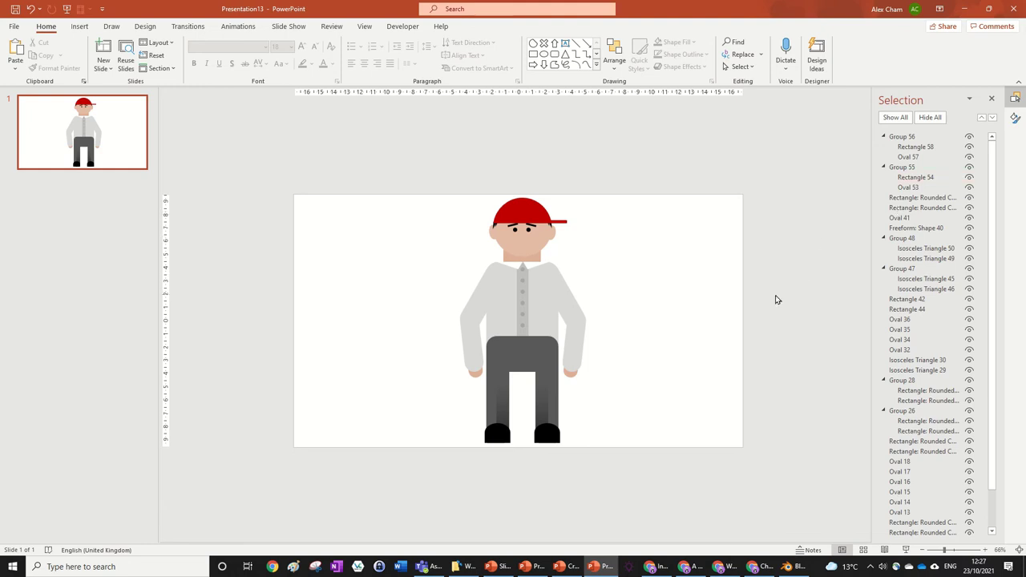
left_click(564, 337)
scroll(665, 360, "up", 4, "ctrl")
scroll(670, 360, "down", 5, "ctrl")
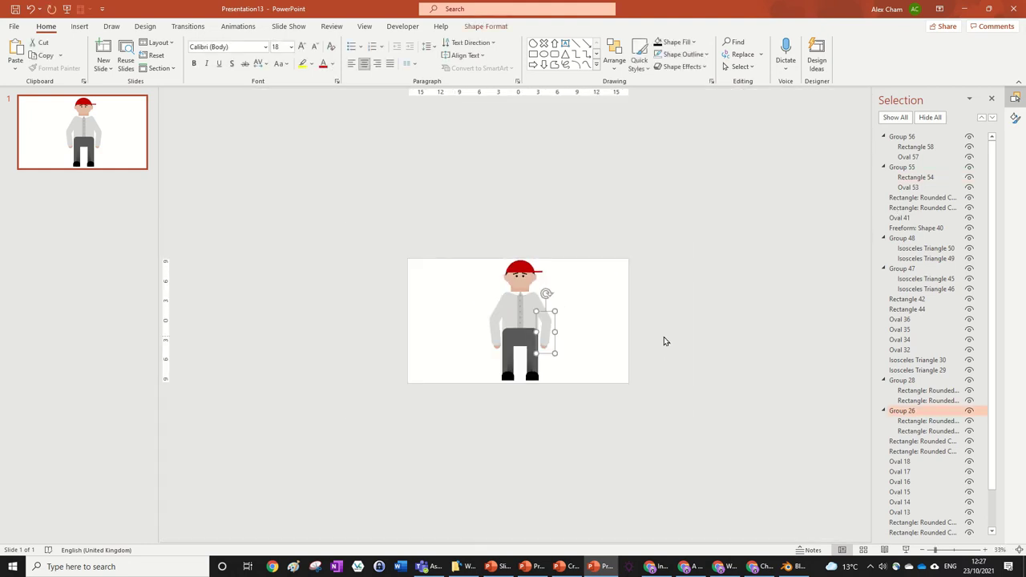
scroll(663, 337, "up", 3, "ctrl")
scroll(664, 340, "down", 3, "ctrl")
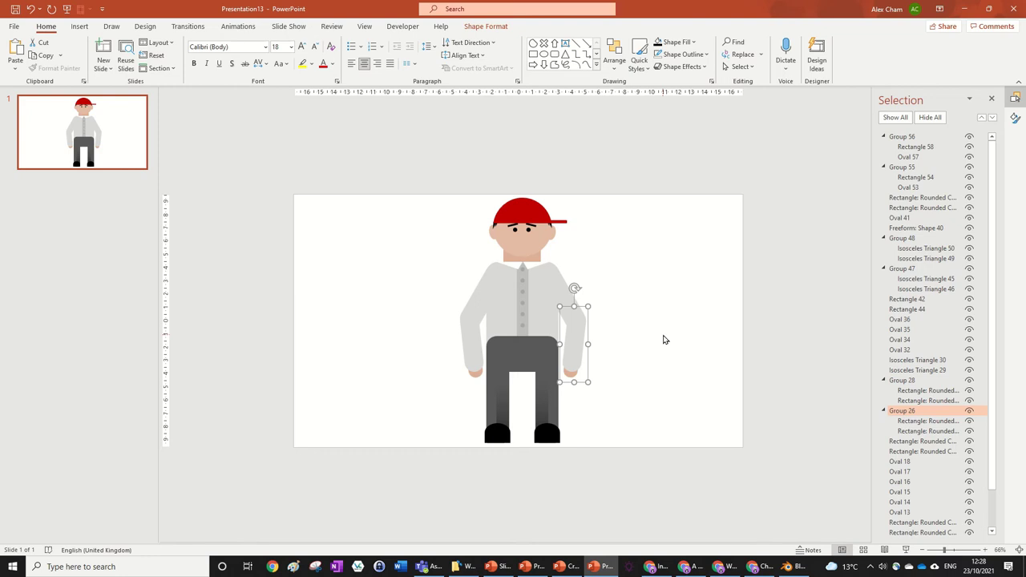
- Place a circle about 1.03 cm in diameter over the elbow of the right-hand arm
left_click(543, 54)
left_click(586, 314)
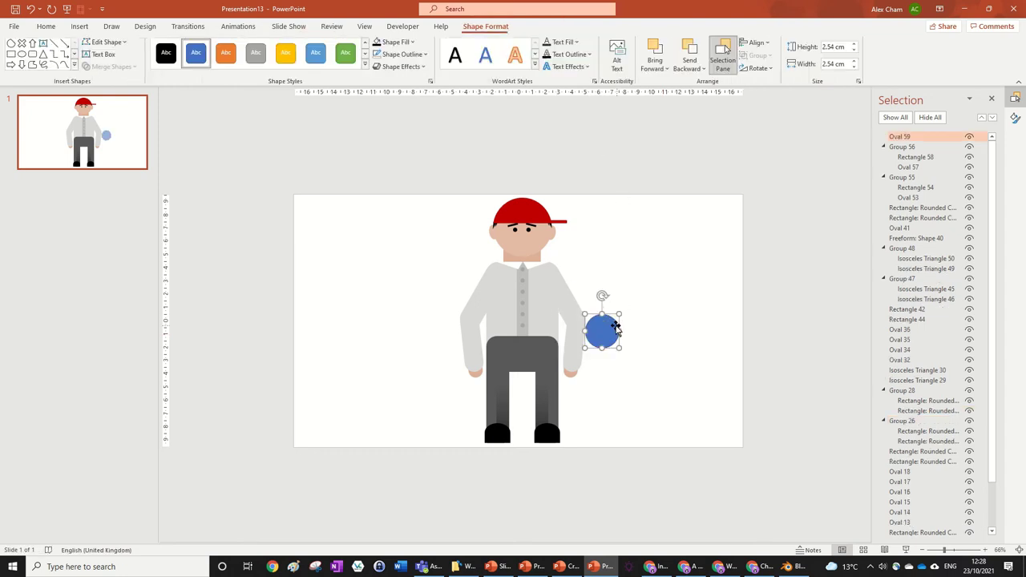
left_click_drag(614, 329, 574, 323)
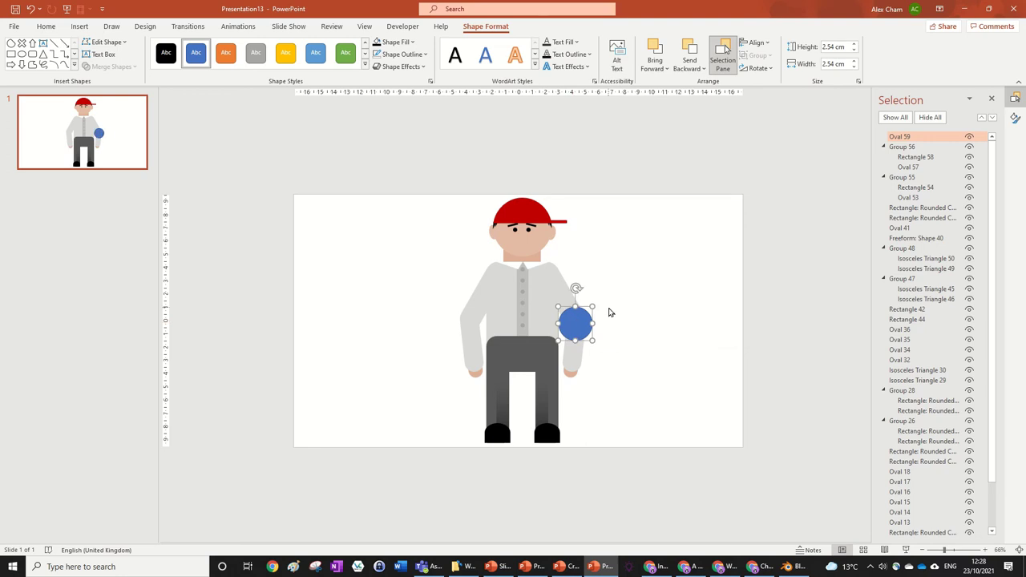
scroll(627, 352, "up", 8)
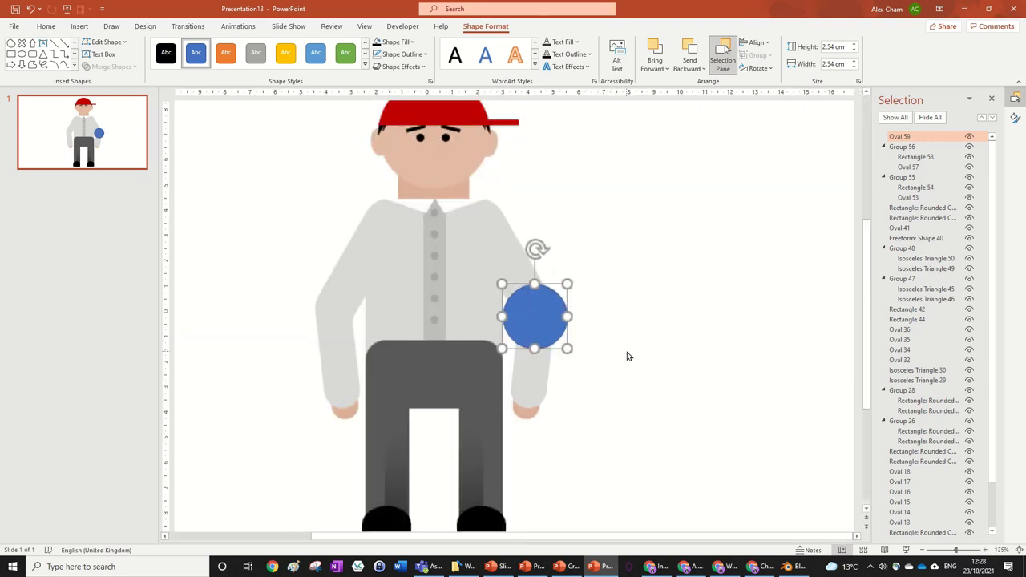
scroll(626, 352, "down", 4)
left_click_drag(521, 320, 579, 351)
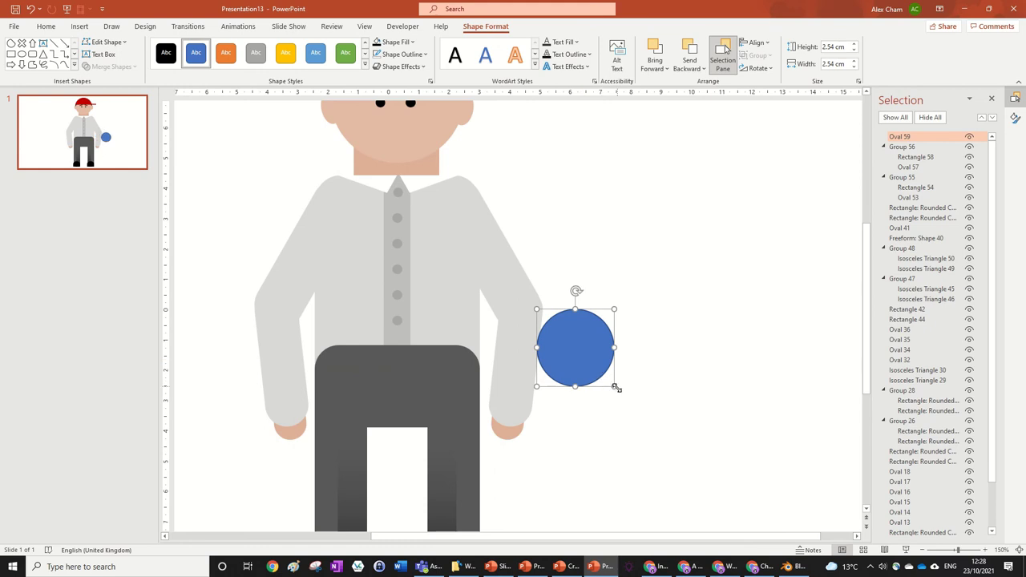
left_click_drag(614, 387, 567, 339)
left_click_drag(553, 324, 522, 318)
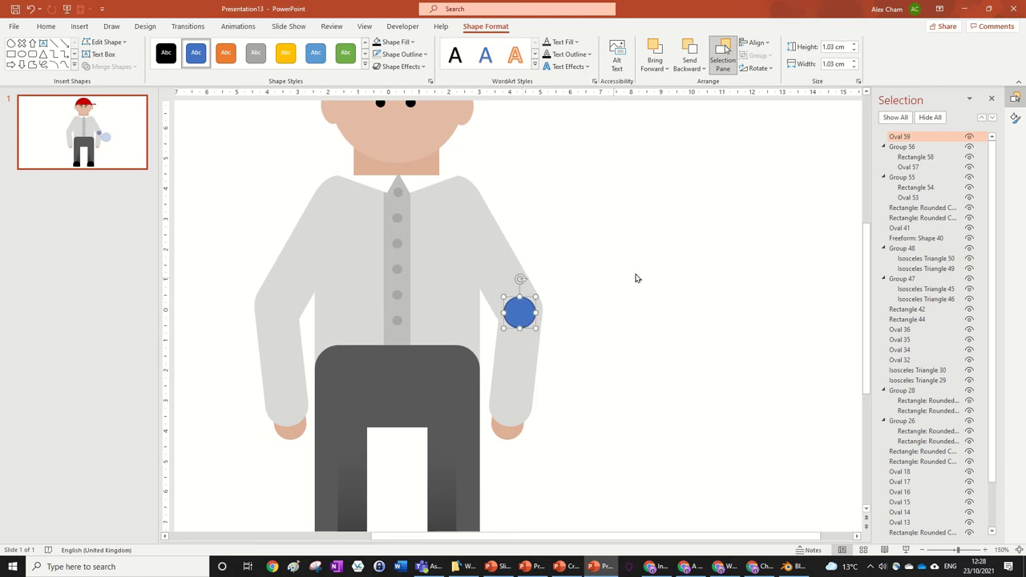
scroll(636, 373, "up", 5)
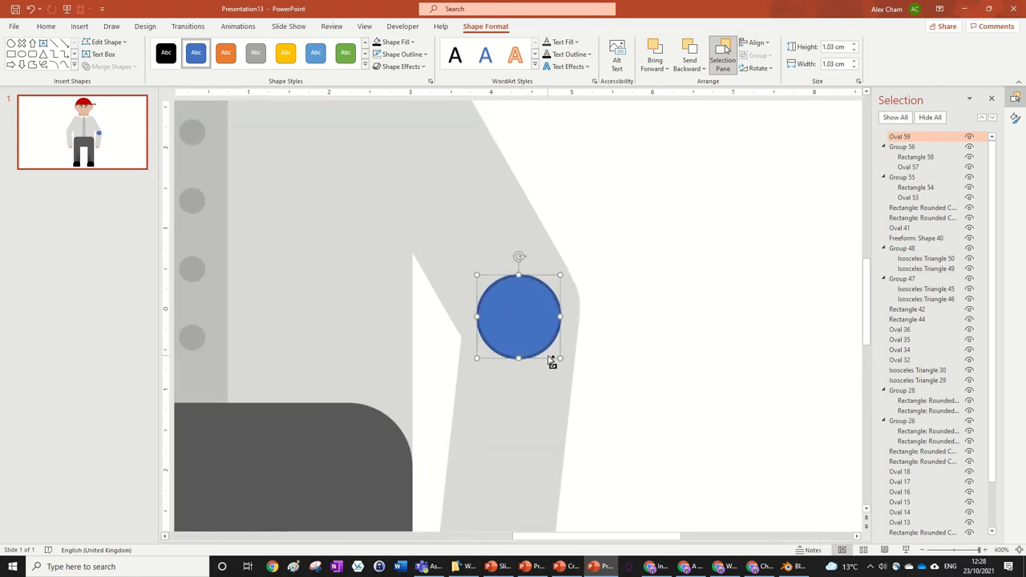
scroll(593, 332, "down", 5)
scroll(593, 328, "up", 3)
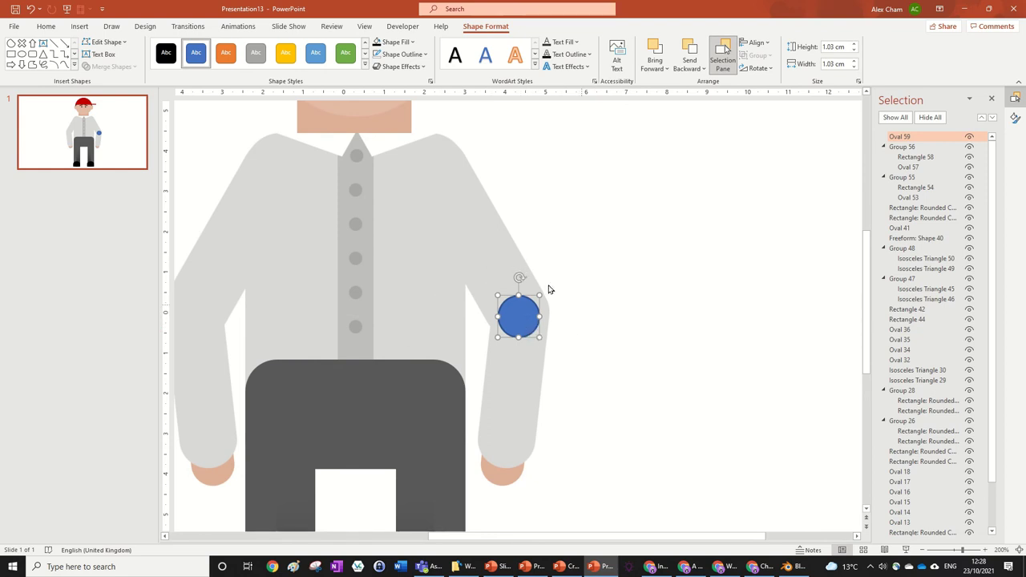
- Remove the elbow circle's fill and enlarge it around its centre to about 11.05 cm in diameter
left_click(396, 42)
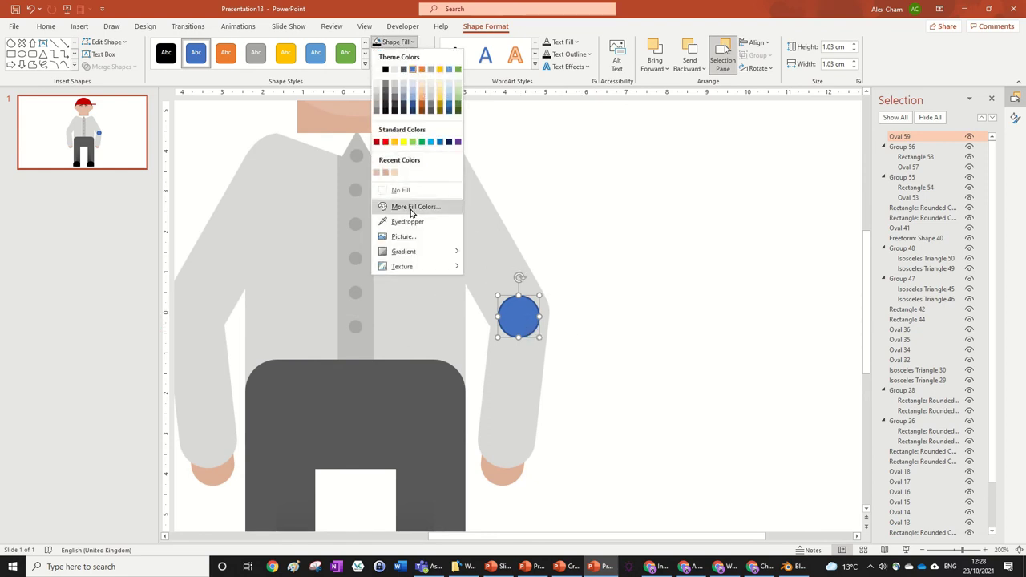
left_click(401, 190)
left_click_drag(539, 337, 733, 423)
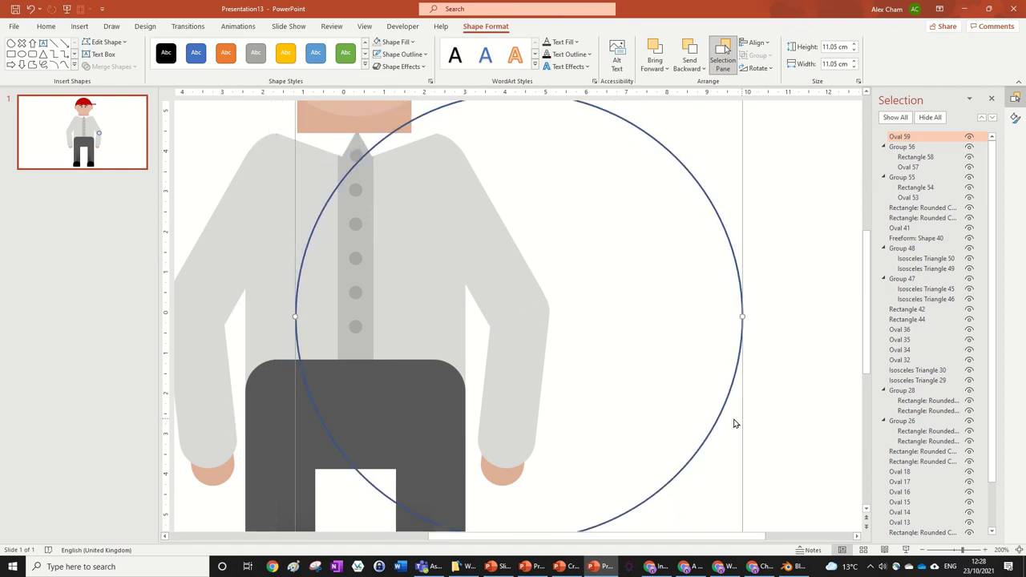
- Group the large circle with the right-hand forearm and try rotating the group about the elbow
left_click(518, 405, "shift")
scroll(680, 412, "down", 10)
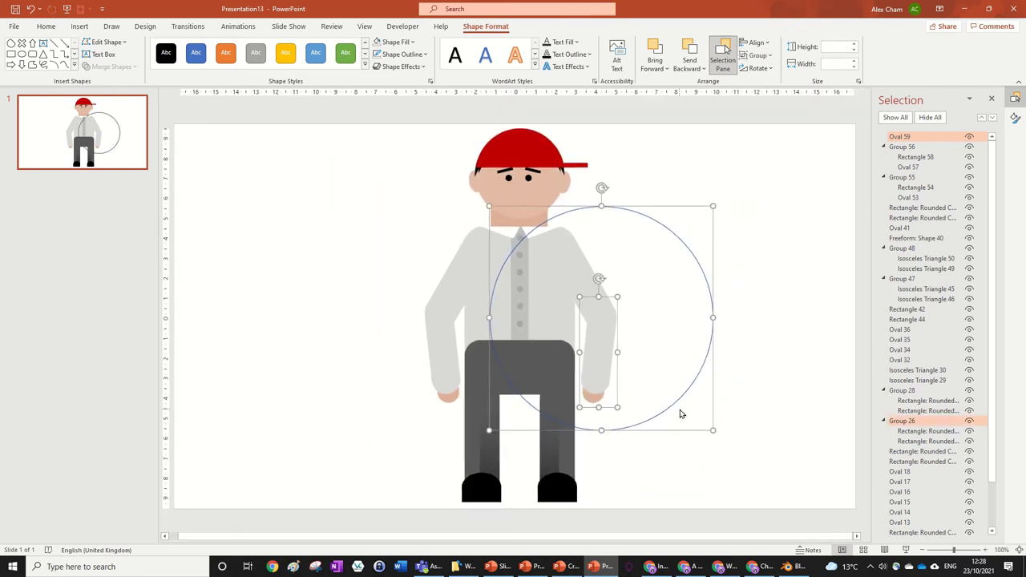
scroll(680, 412, "up", 3)
key("ctrl+g")
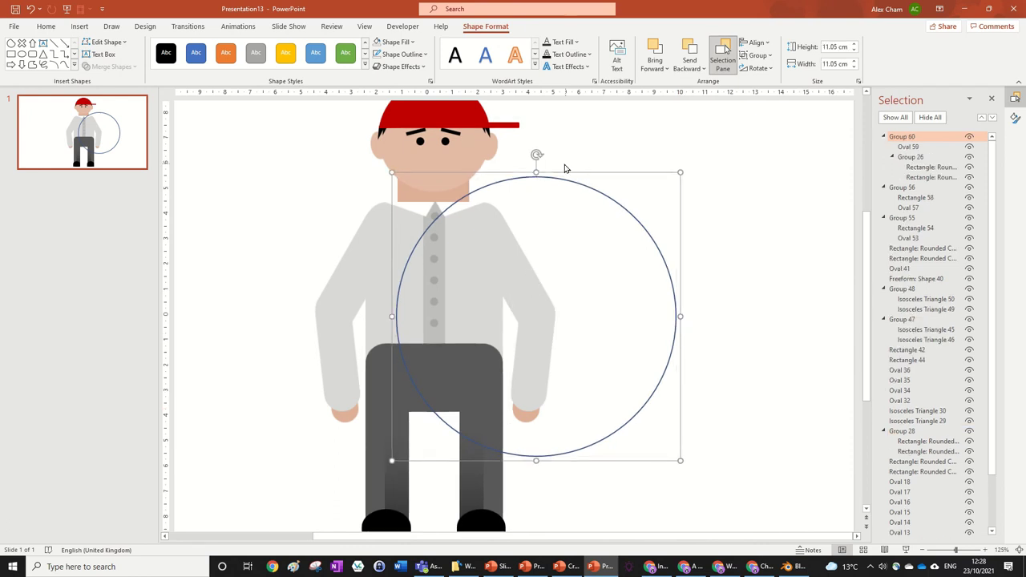
left_click_drag(538, 153, 460, 270)
- Remove the outline of the large circle inside the forearm group
left_click(571, 185)
left_click(383, 54)
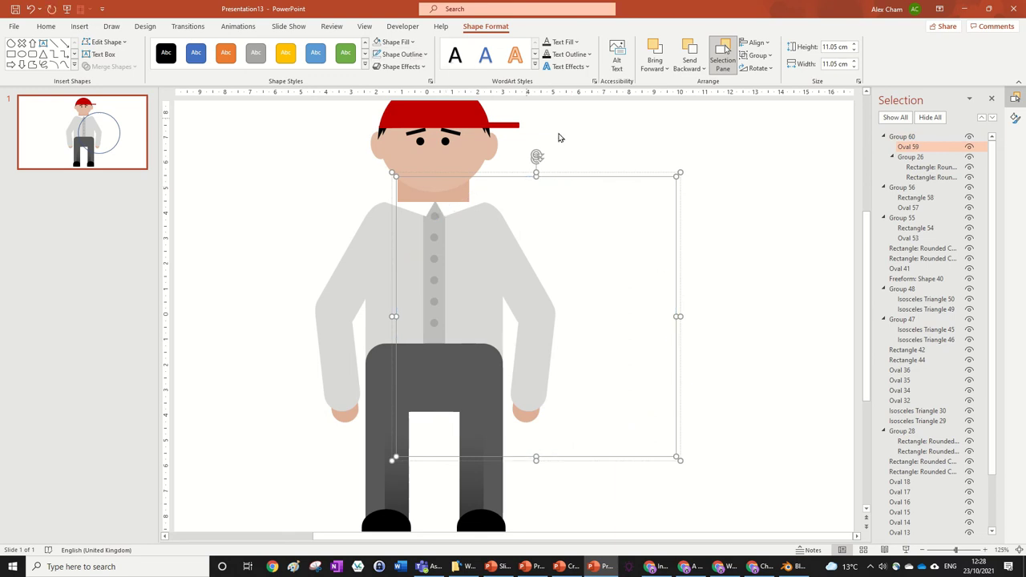
left_click(676, 169)
left_click(676, 169)
- Try bending the right-hand arm by rotating the forearm group around the elbow
left_click(547, 336)
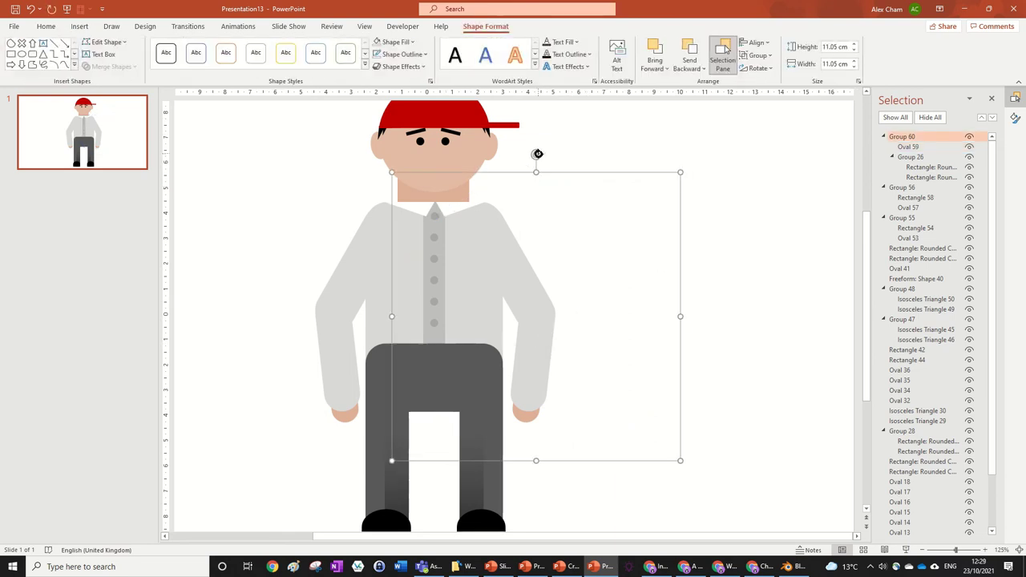
left_click_drag(538, 153, 377, 295)
left_click(737, 285)
left_click(516, 283)
scroll(634, 272, "up", 5)
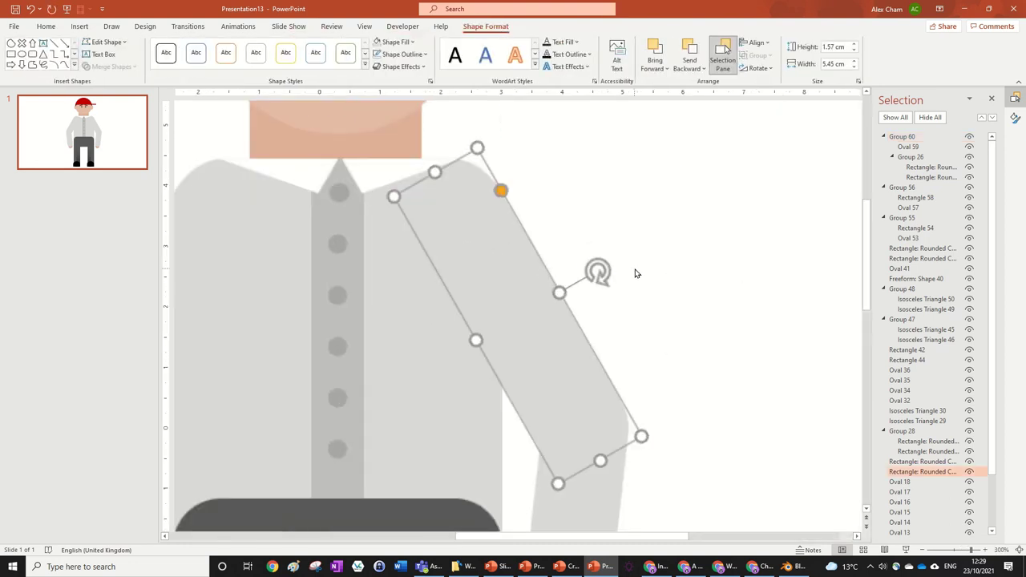
scroll(635, 273, "down", 5)
scroll(636, 273, "up", 3)
scroll(635, 273, "up", 3)
scroll(636, 273, "down", 3)
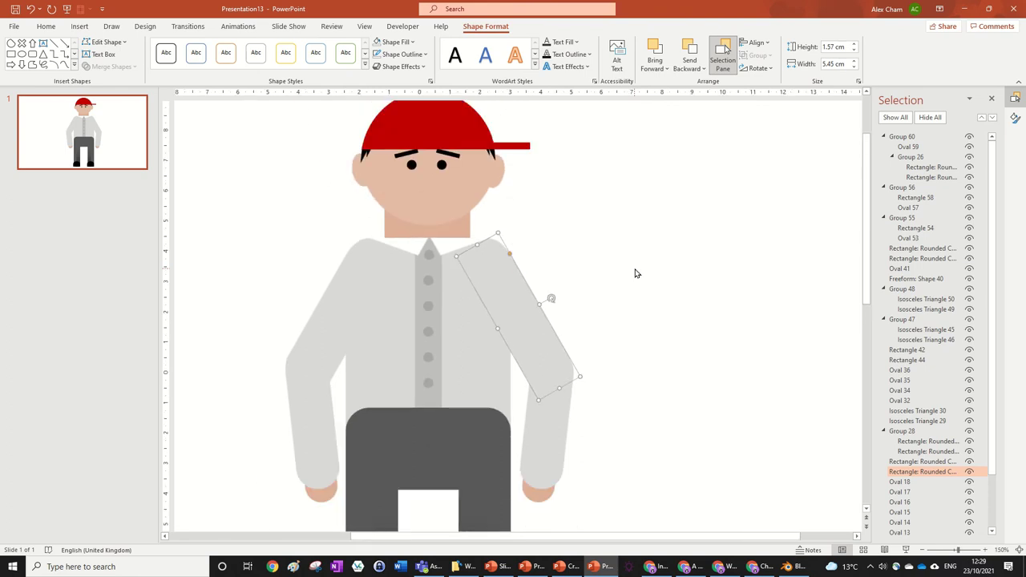
scroll(636, 273, "up", 2)
scroll(636, 273, "down", 2)
scroll(633, 273, "up", 2)
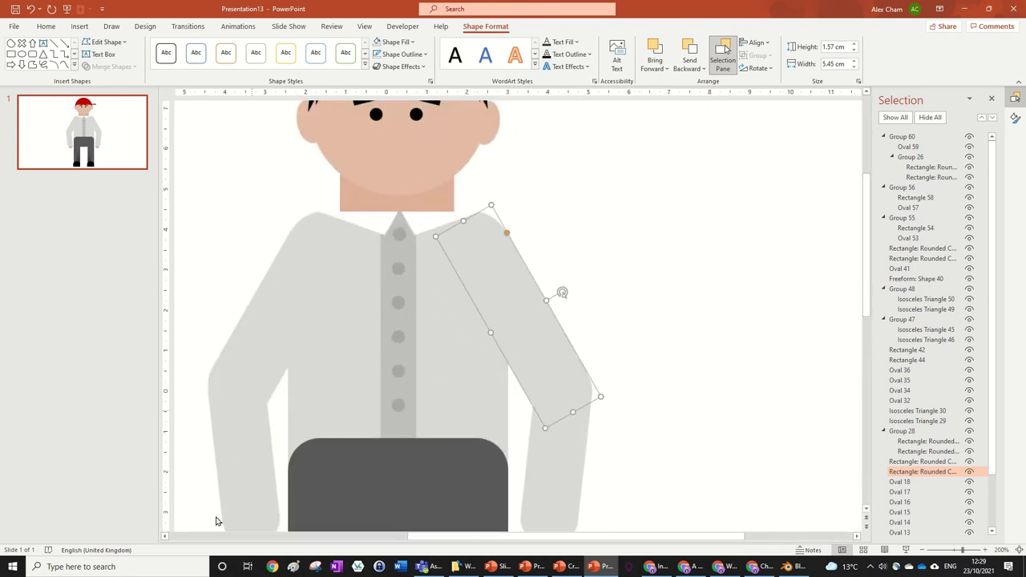
scroll(630, 199, "down", 5)
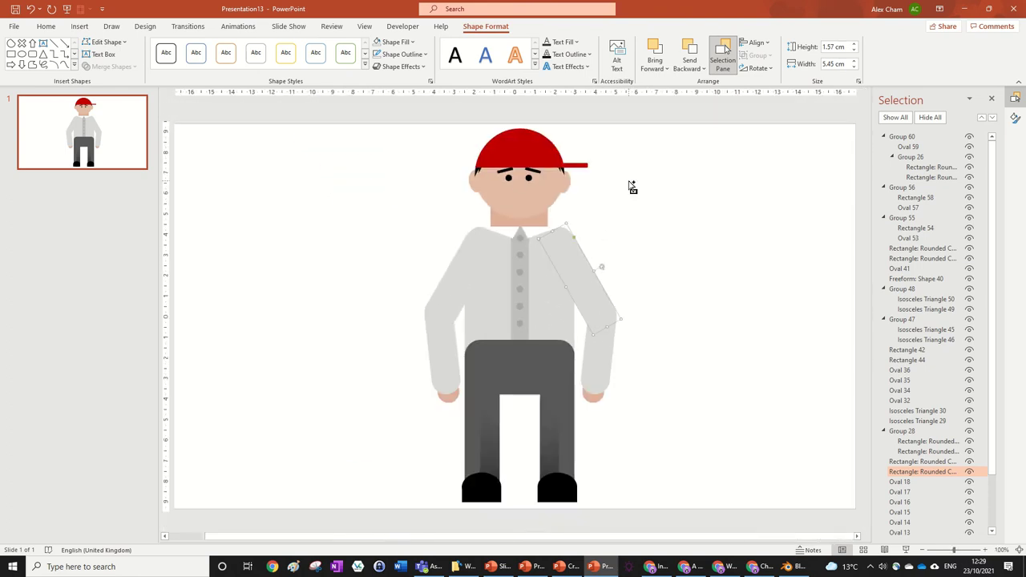
- Insert a circle, shrink it to about 1.19 cm in diameter, and position it over the right-hand shoulder joint
scroll(596, 441, "down", 5)
scroll(579, 401, "up", 4)
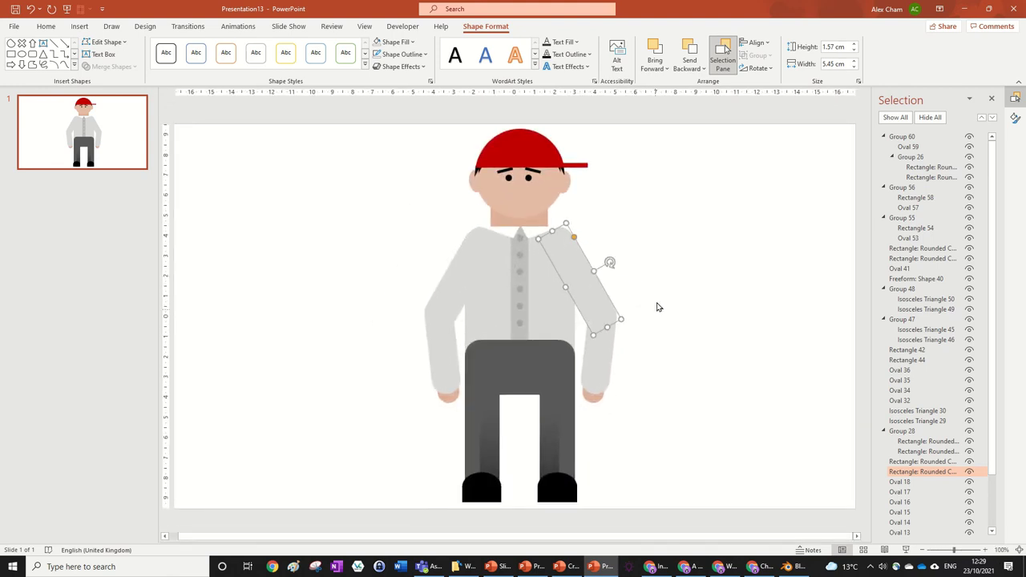
scroll(654, 305, "up", 5)
left_click(564, 165)
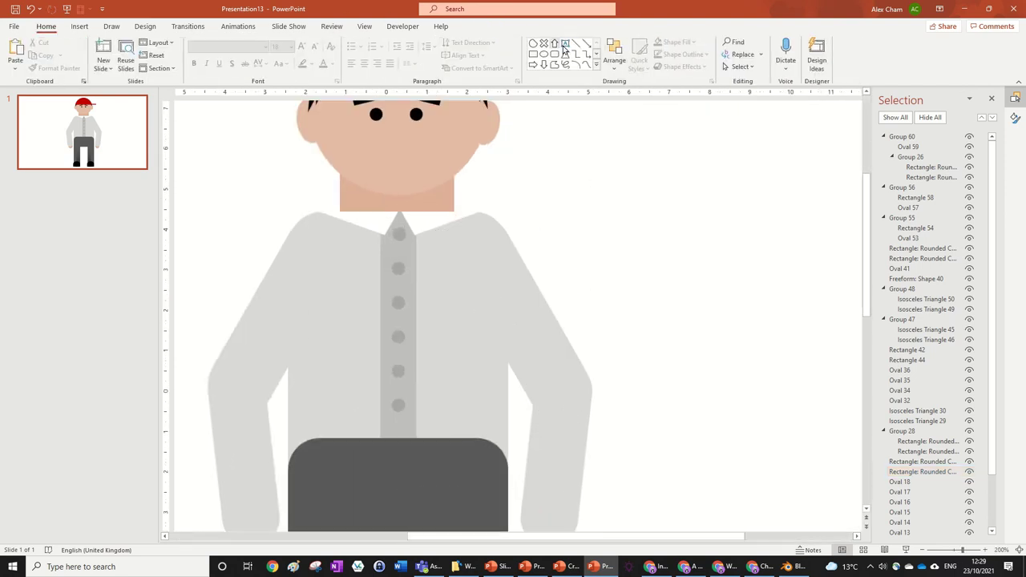
left_click(543, 55)
left_click(495, 197)
left_click_drag(504, 254, 447, 283)
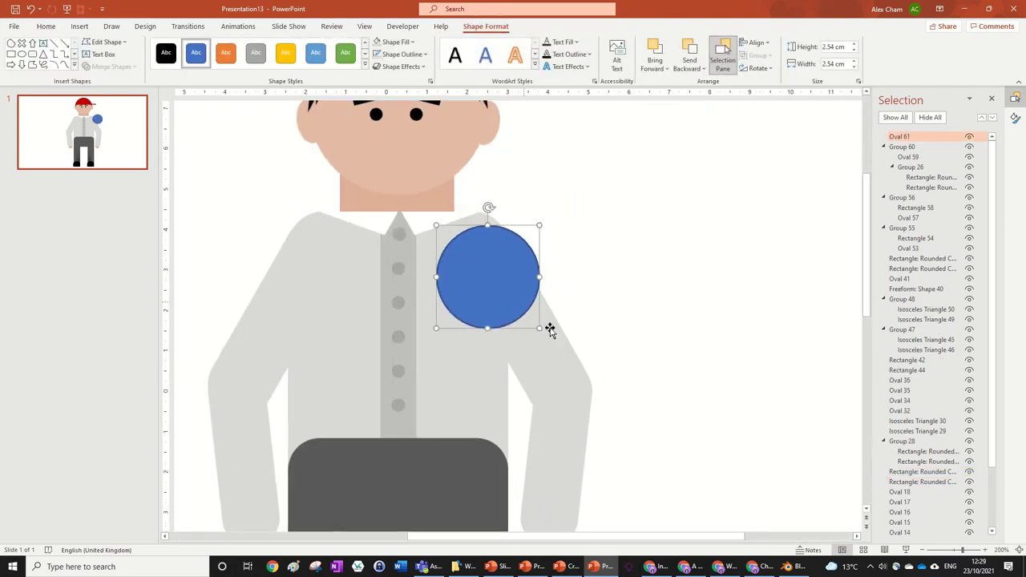
left_click_drag(539, 330, 485, 274)
left_click_drag(460, 241, 471, 236)
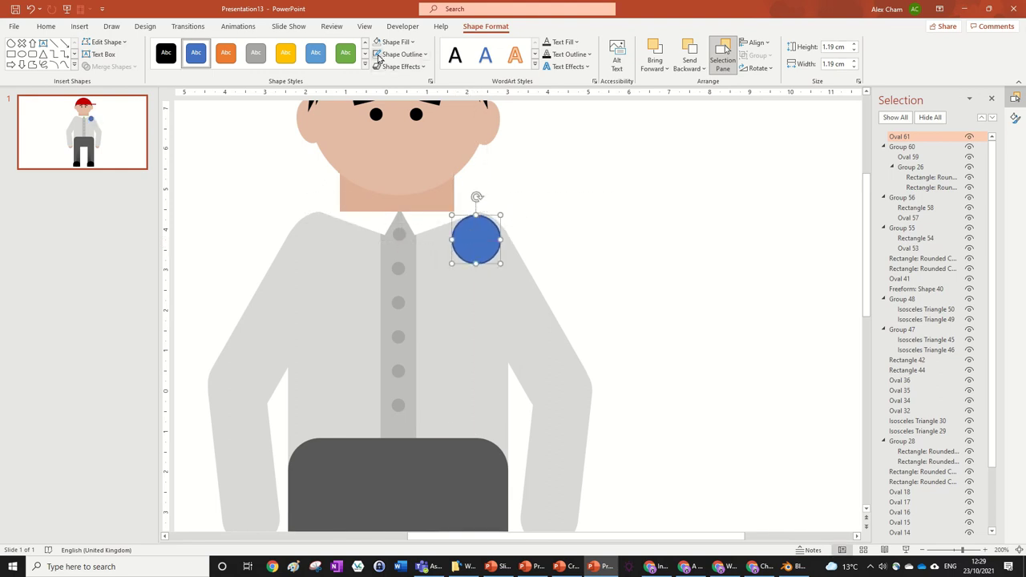
- Remove the shoulder circle's fill and enlarge it around its centre until it surrounds the whole right-hand arm and reaches the lower trouser legs
left_click(378, 43)
scroll(545, 244, "down", 6)
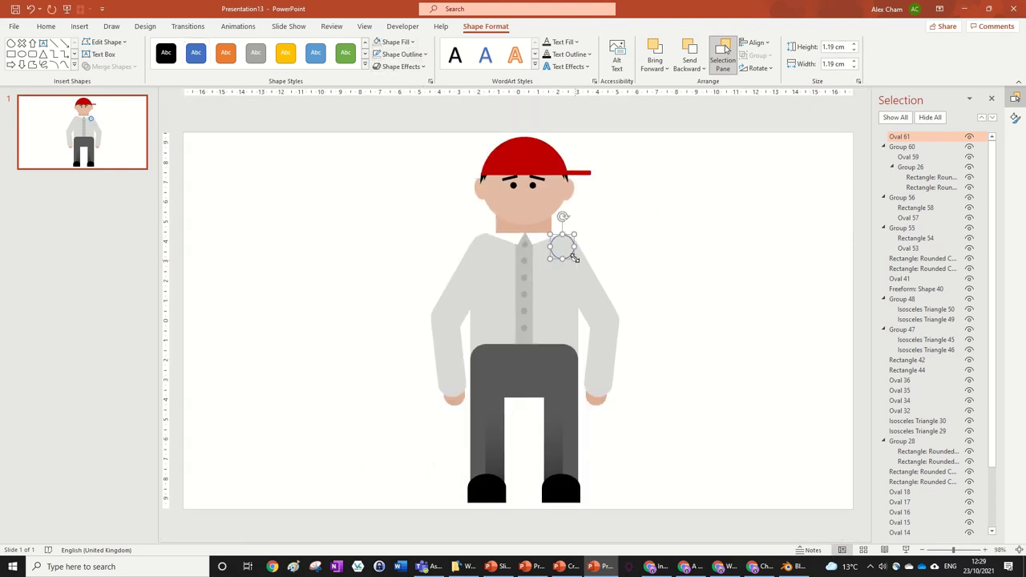
left_click_drag(575, 258, 810, 423)
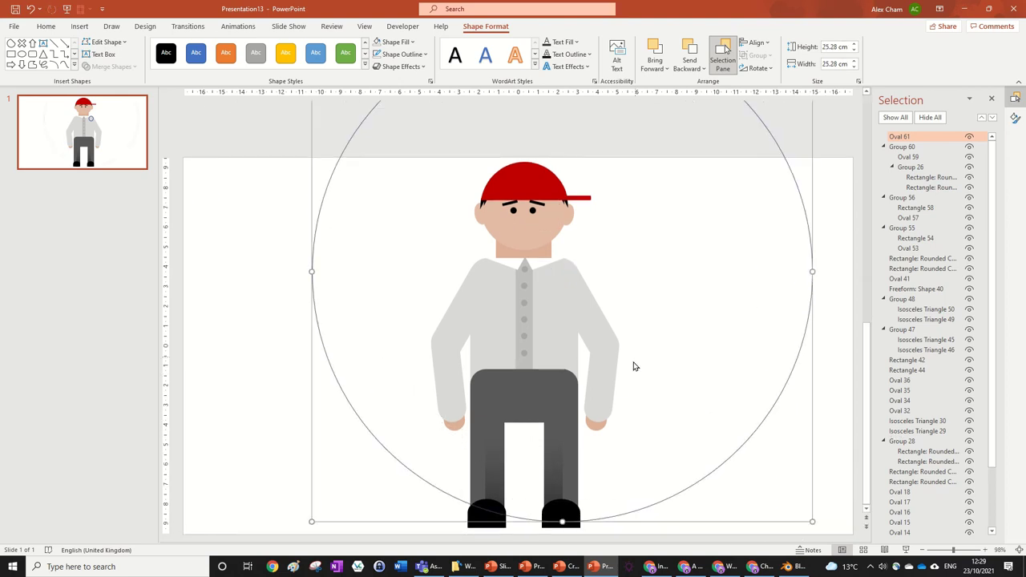
left_click(772, 440)
left_click(760, 422)
left_click_drag(811, 522, 757, 467)
- Select the right-hand upper arm together with the large shoulder circle
left_click(586, 303, "shift")
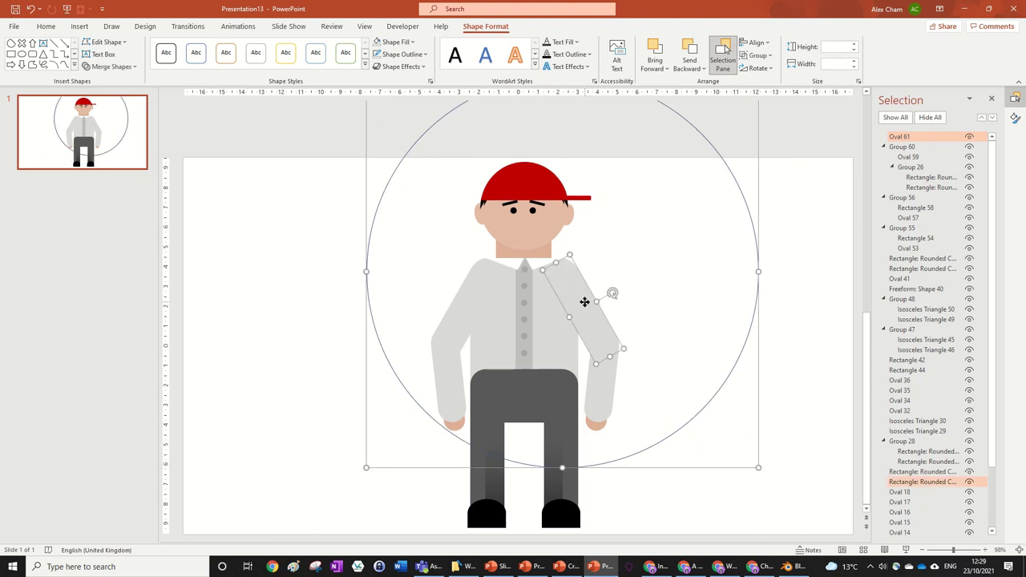